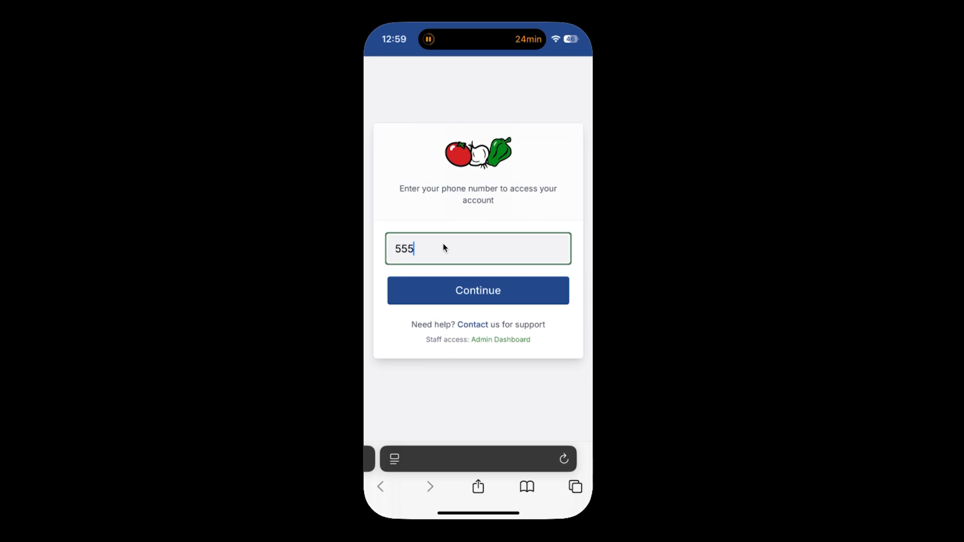
Sign in with the account's phone number and 4-digit PIN to reach the produce categories.
text(55-55)
click(431, 294)
text(1234)
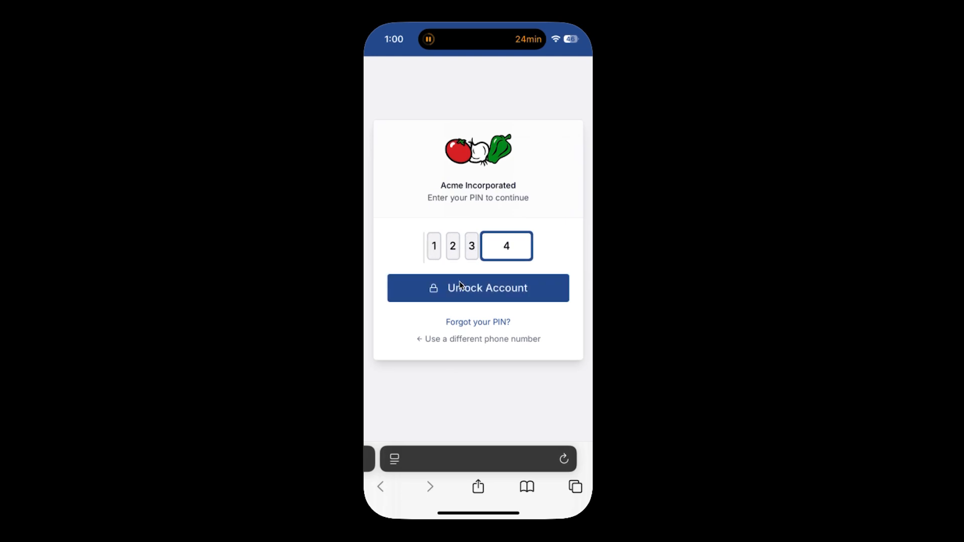
click(460, 286)
scroll(460, 198, up, 3)
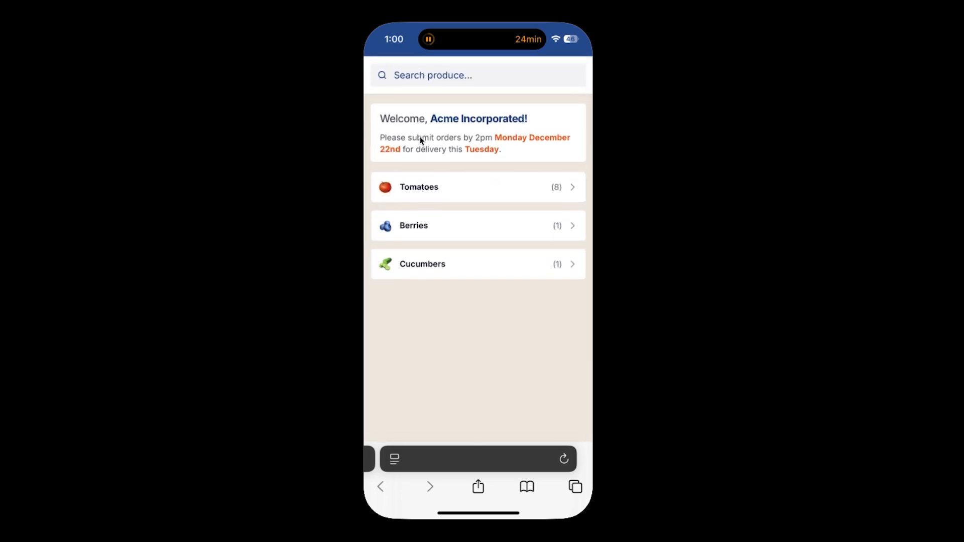
Add Wild Blueberries to the order from the Berries category.
drag(432, 119, 532, 129)
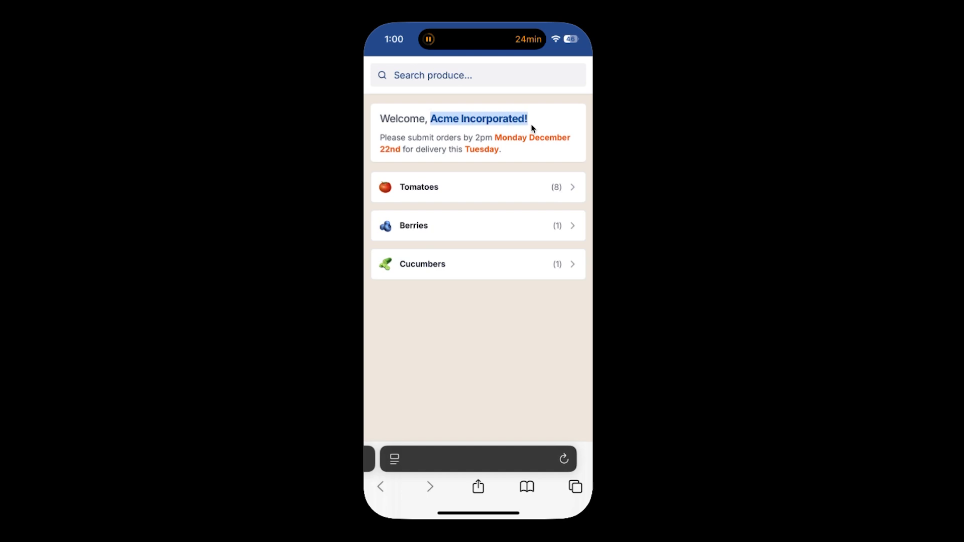
drag(499, 151, 340, 136)
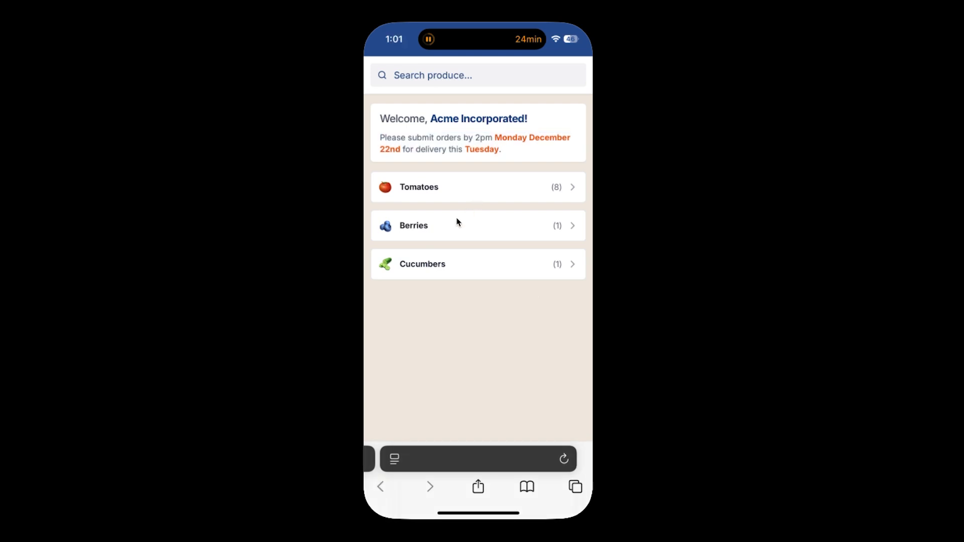
click(447, 226)
click(509, 148)
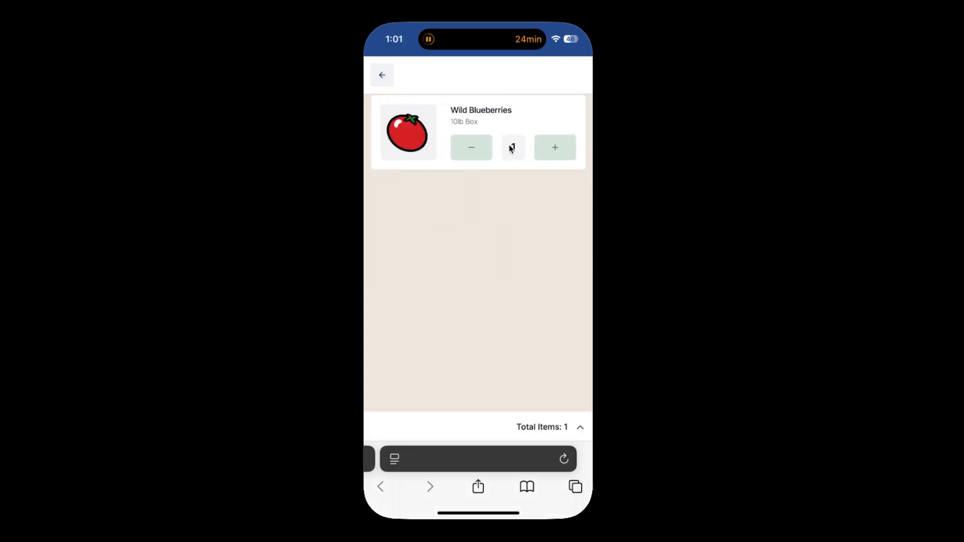
Add Mini Cucumbers with quantity 2 from the Cucumbers category.
click(382, 76)
click(461, 266)
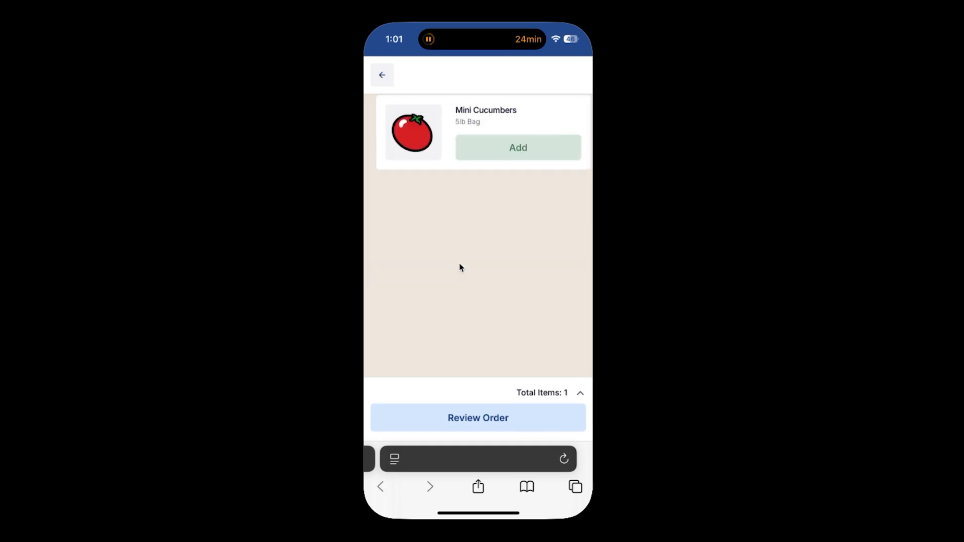
click(512, 148)
click(545, 150)
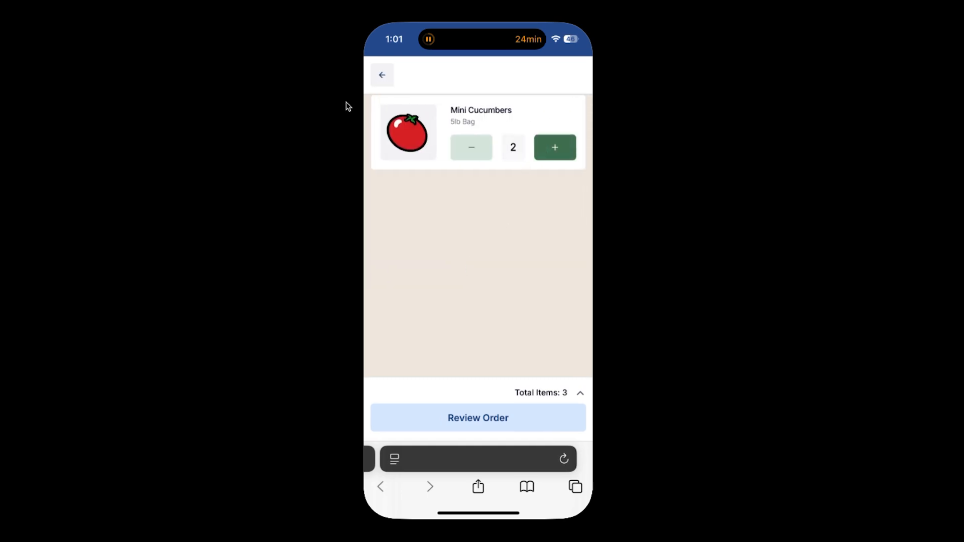
click(382, 76)
Add Red Grape 12×1 clamshell, Clusters - 11lb and Red Loose Bulk Grape - 10lb, then review the order.
click(408, 190)
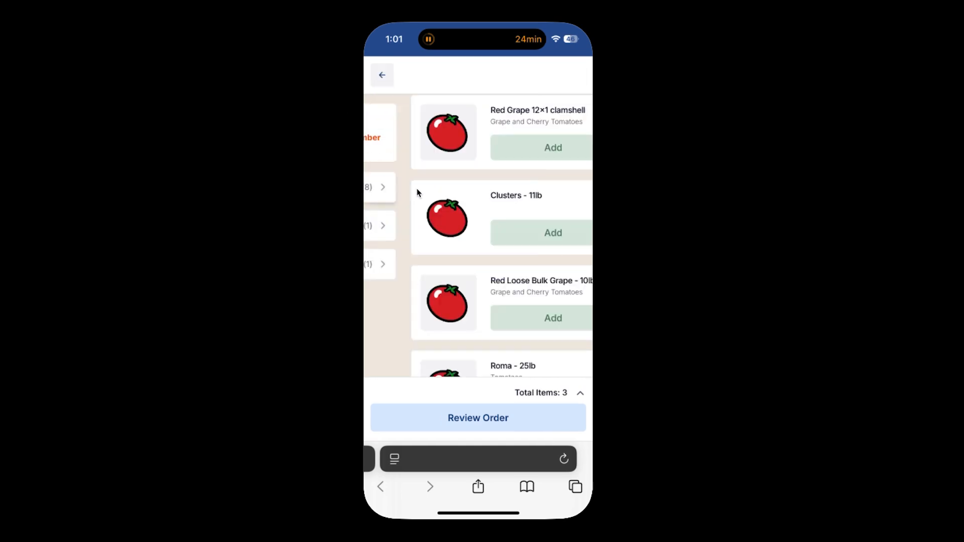
click(511, 147)
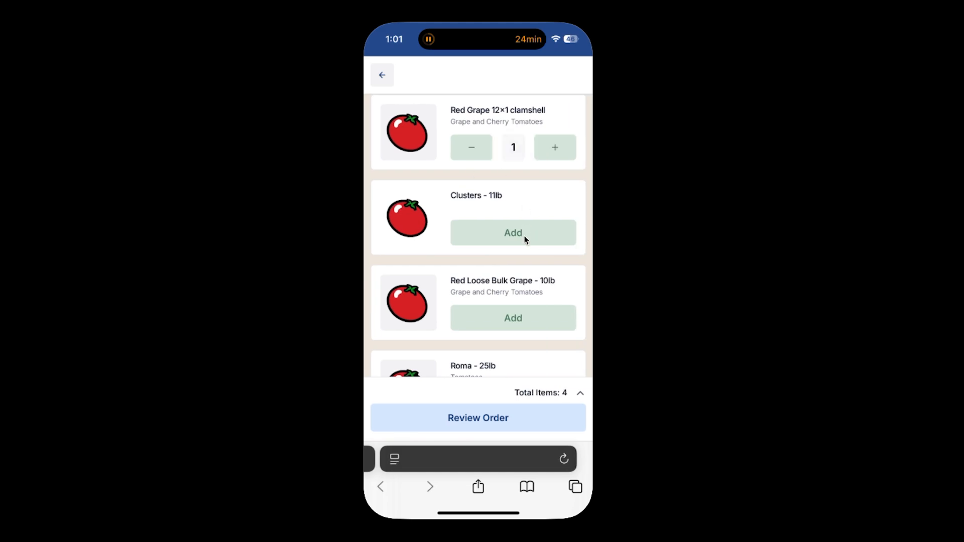
click(525, 238)
click(527, 319)
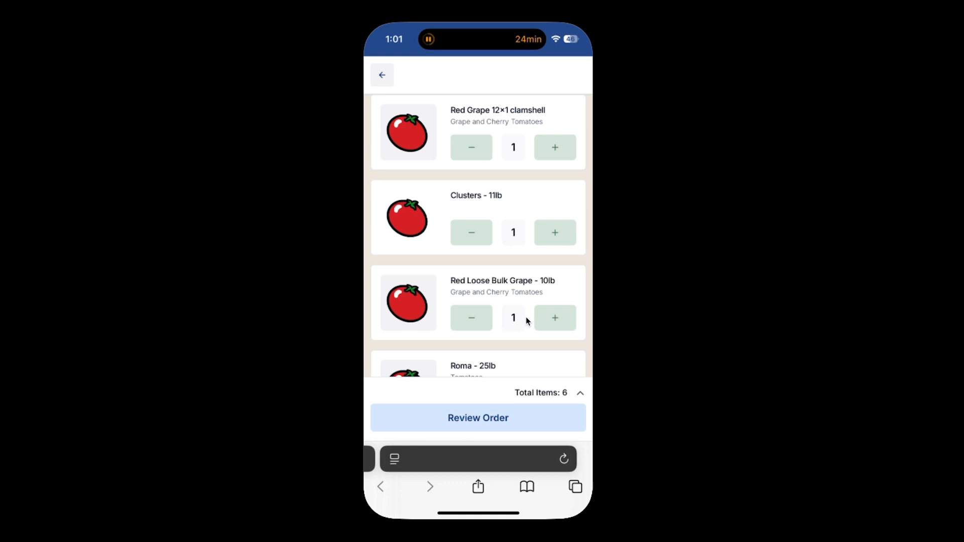
click(485, 413)
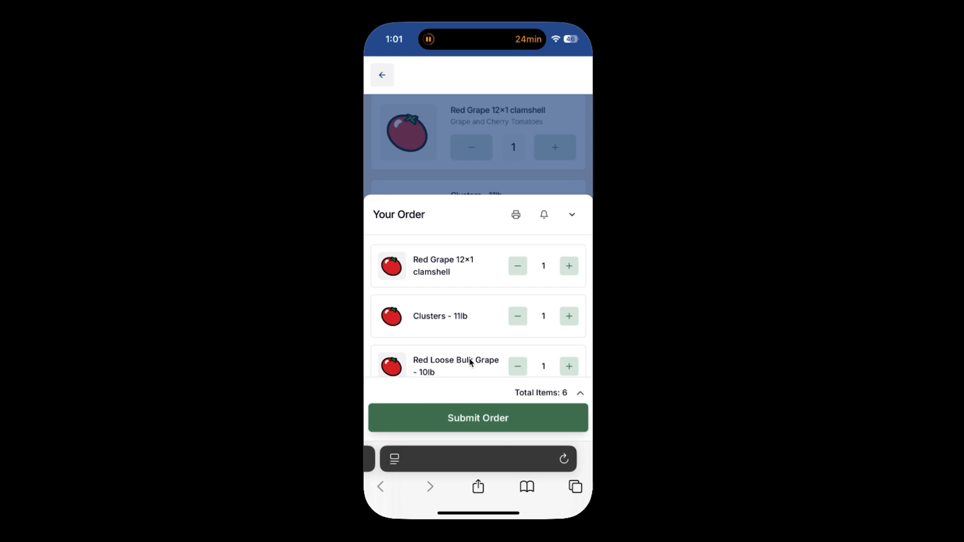
Add the order note 'Extra red tomatoes please' and view the notification settings.
scroll(456, 335, down, 2)
scroll(457, 338, down, 5)
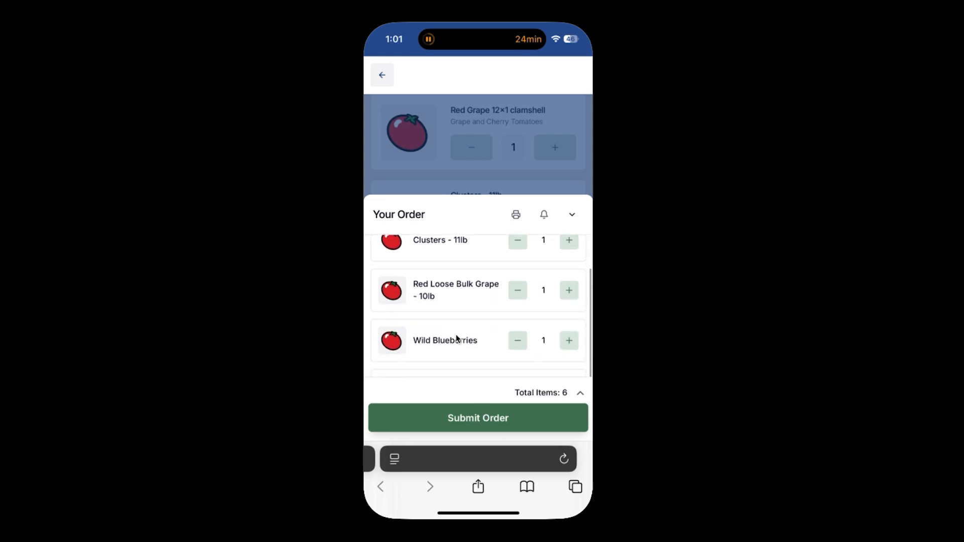
click(433, 331)
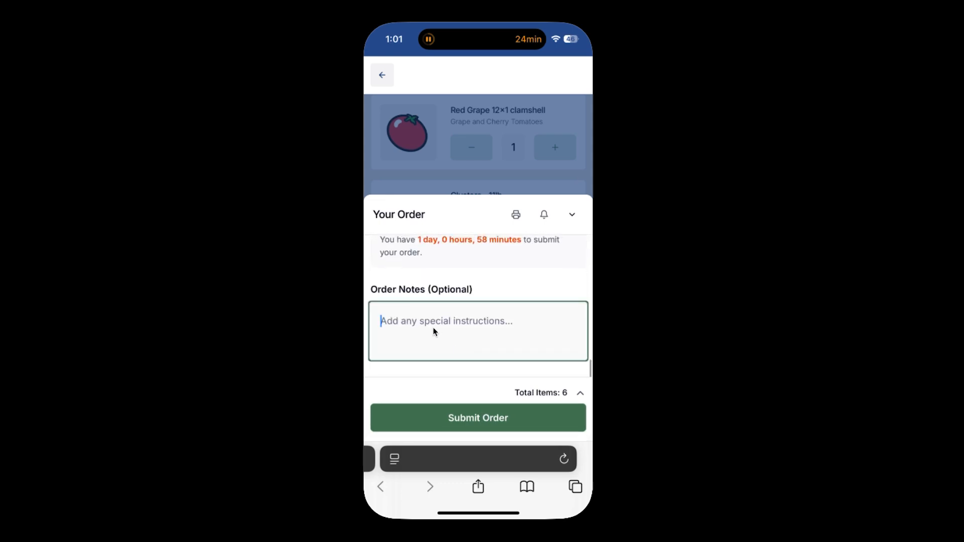
text(Extra red tomatoes please)
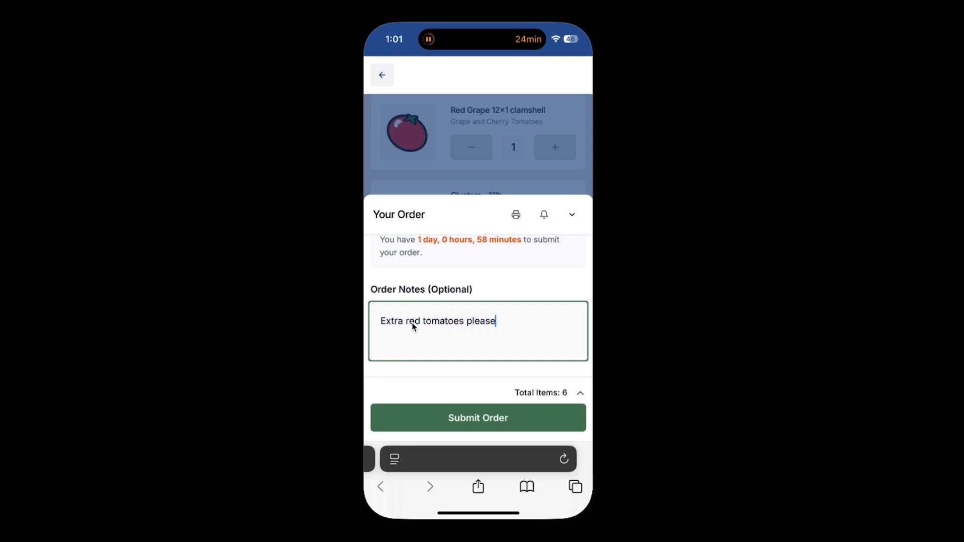
scroll(535, 287, up, 1)
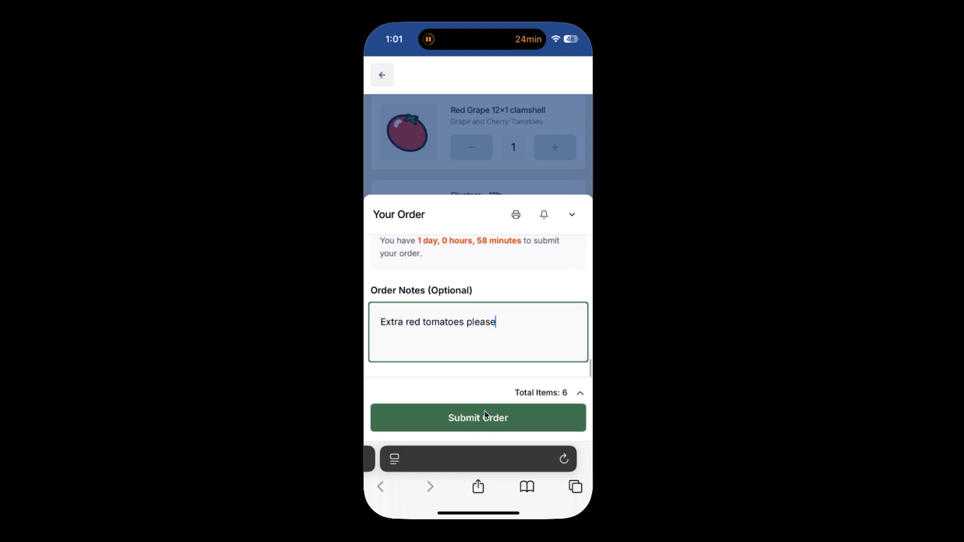
click(544, 215)
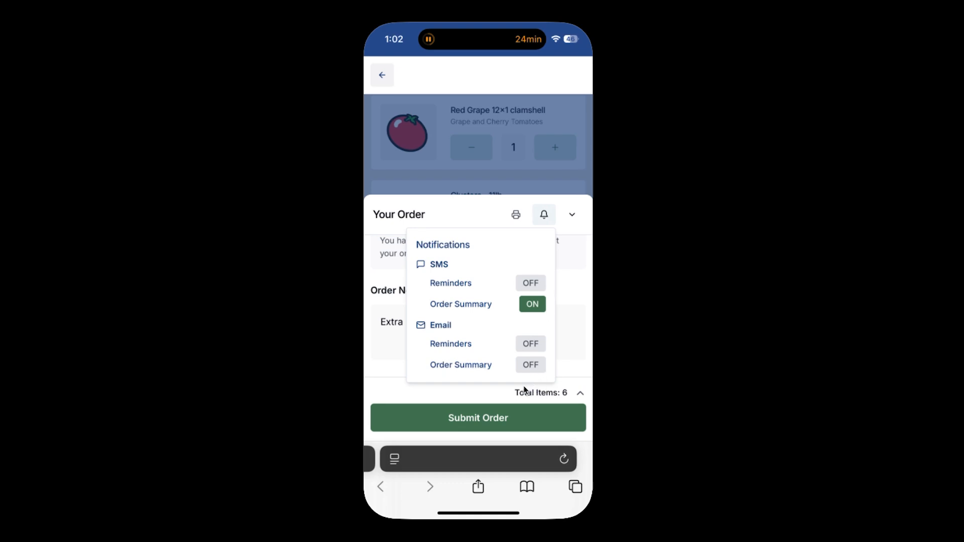
Close the notification settings and submit the six-item order.
click(568, 271)
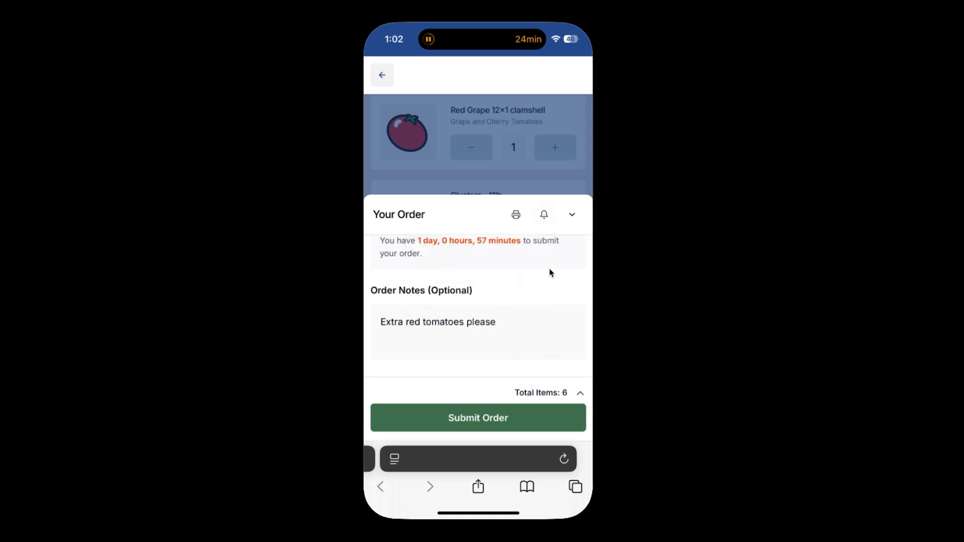
click(481, 413)
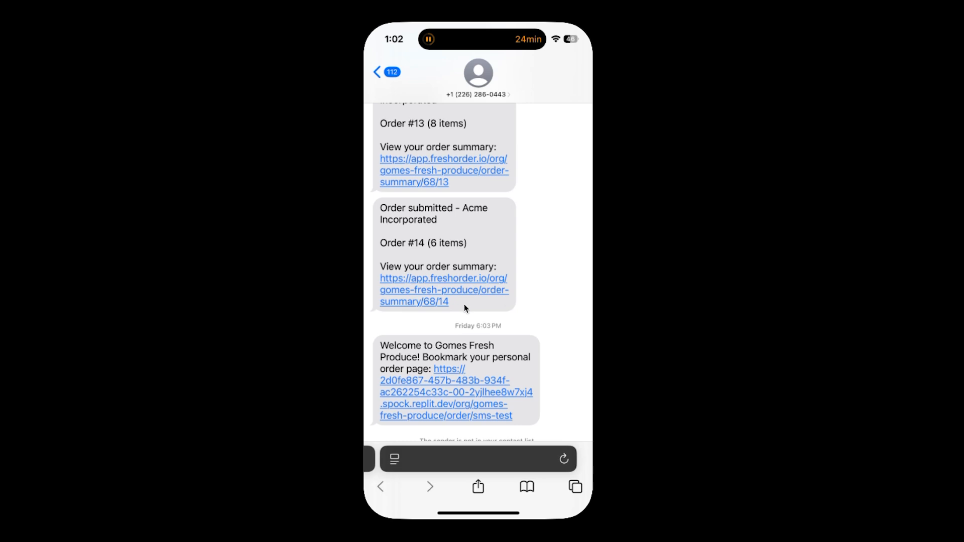
Long-press the Order #14 confirmation text in Messages to bring it up.
drag(383, 211, 440, 228)
drag(395, 213, 486, 281)
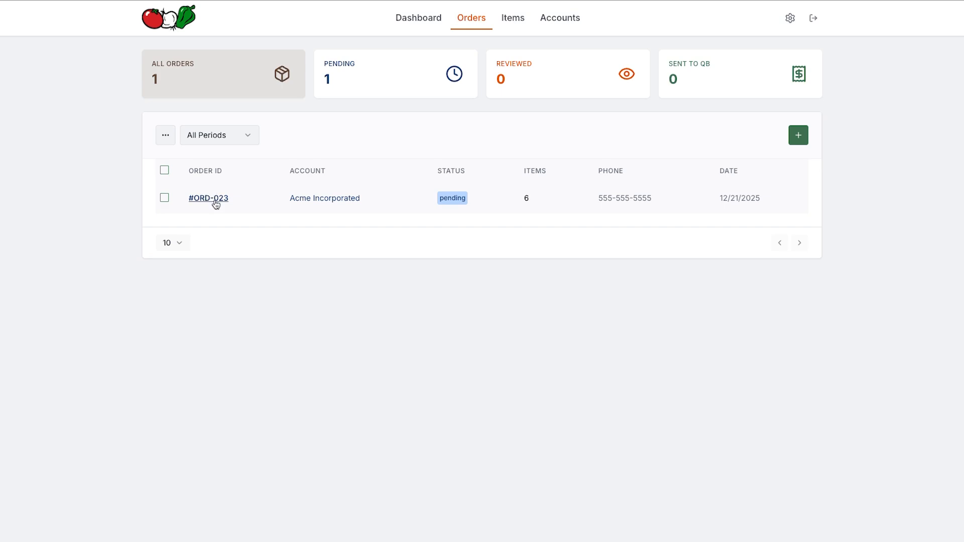
Select all three orders, ORD-023 to ORD-025, and generate their packing slips with PDF Orders.
click(215, 200)
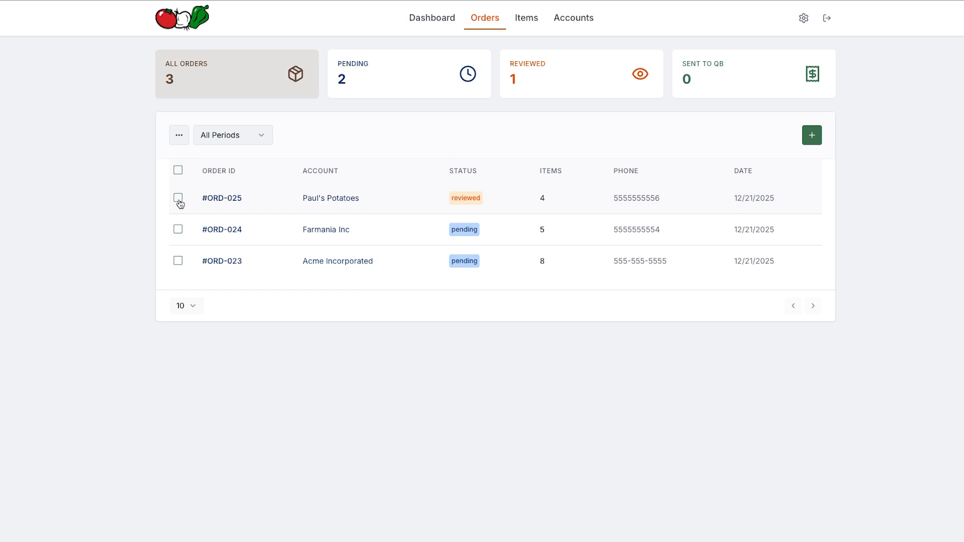
click(178, 197)
click(179, 229)
click(178, 171)
click(178, 171)
click(178, 171)
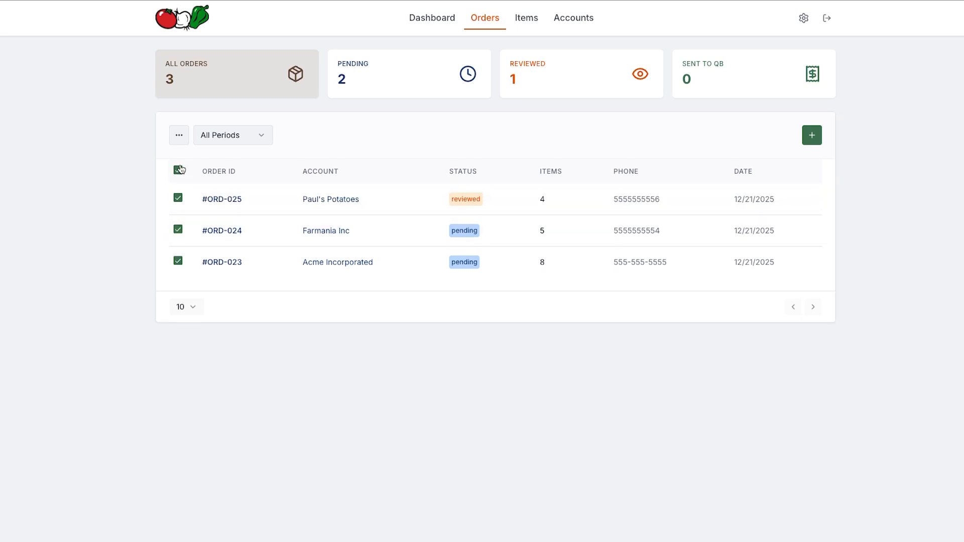
click(179, 135)
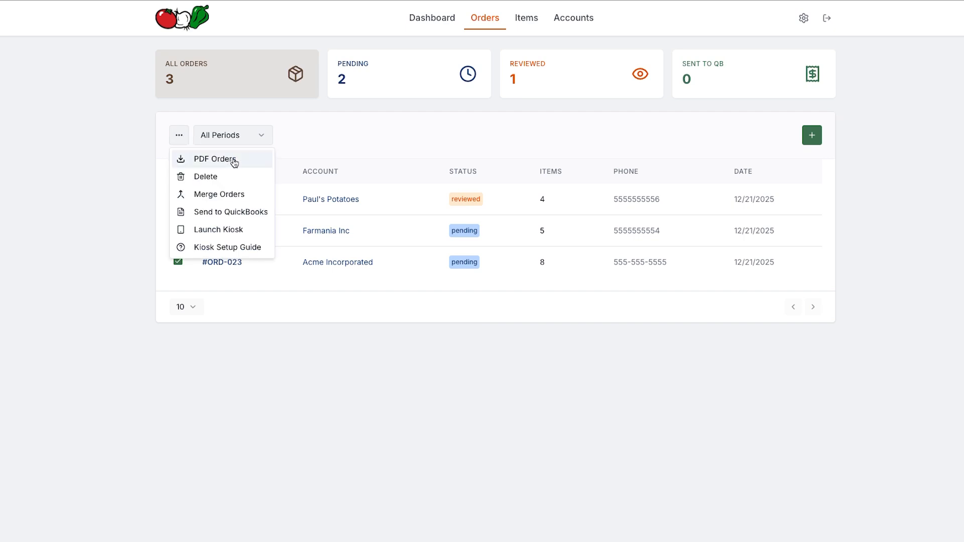
click(248, 163)
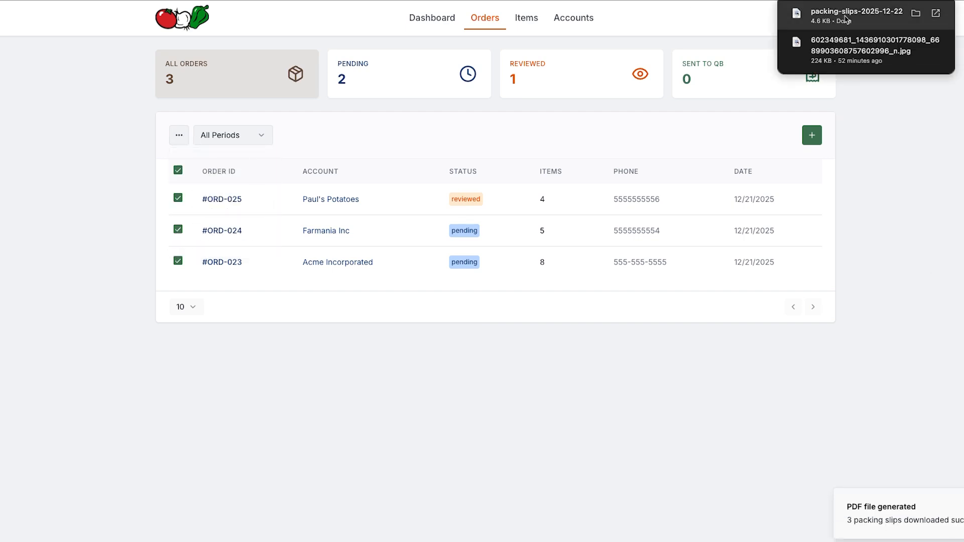
Open the packing-slips PDF, view pages 2 and 3, then cancel printing.
click(853, 20)
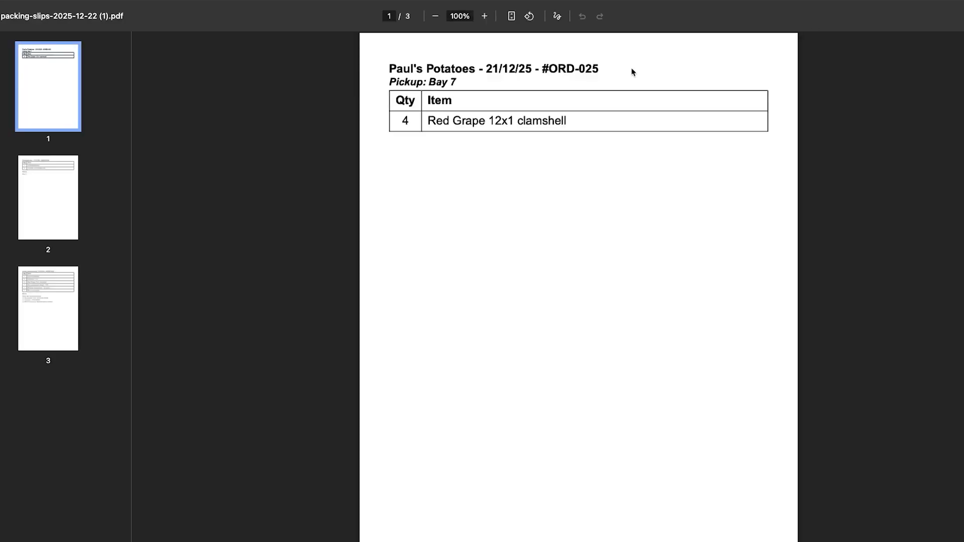
click(53, 187)
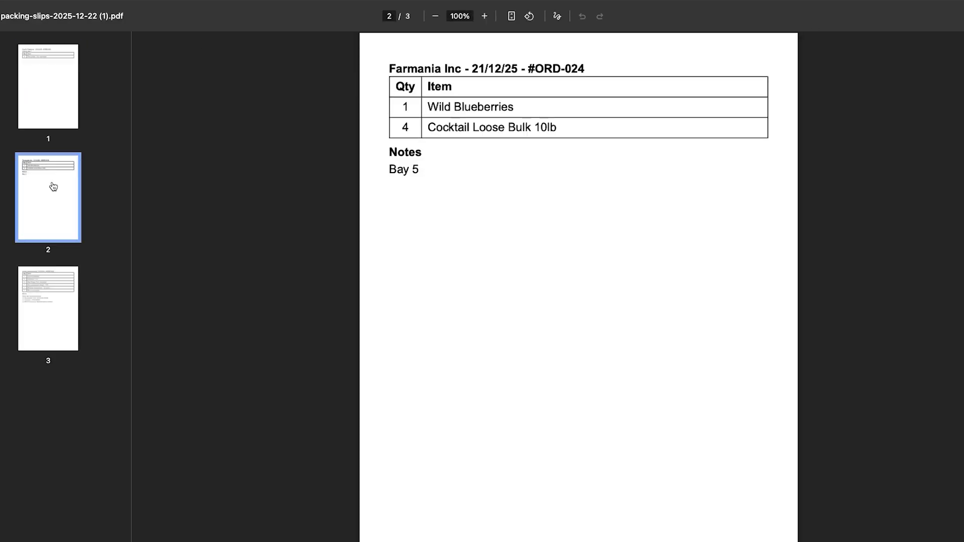
click(54, 296)
click(962, 16)
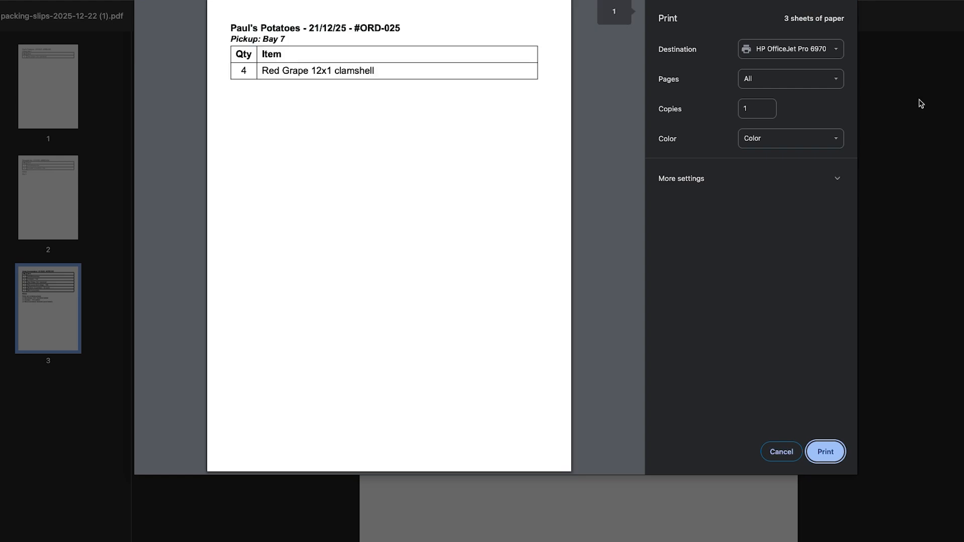
click(764, 449)
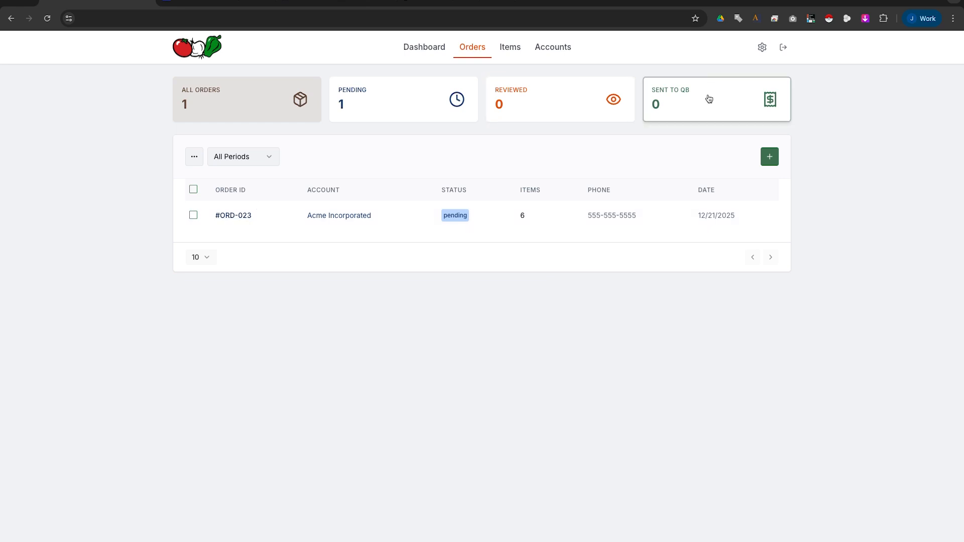
In settings' Integrations tab, refresh the QuickBooks status and begin Connect to QuickBooks.
click(762, 49)
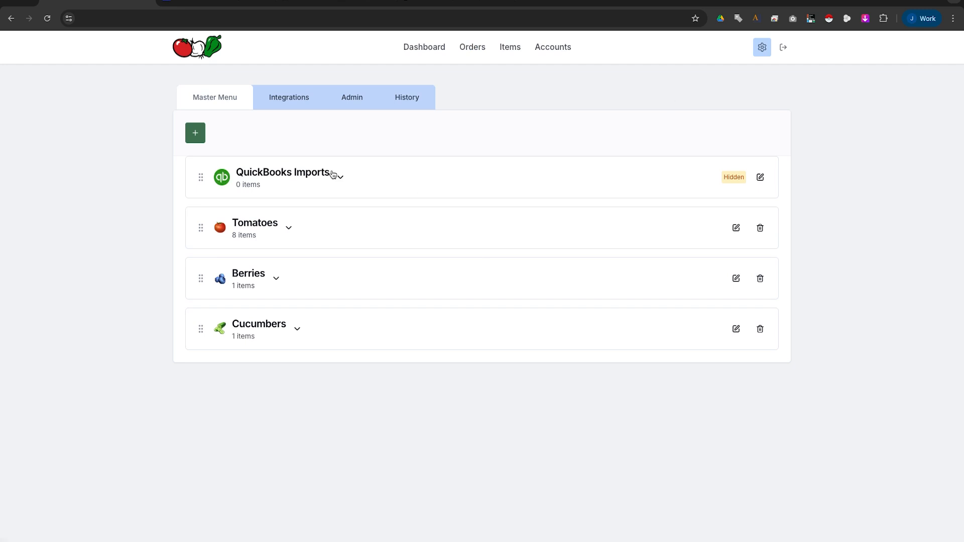
click(264, 100)
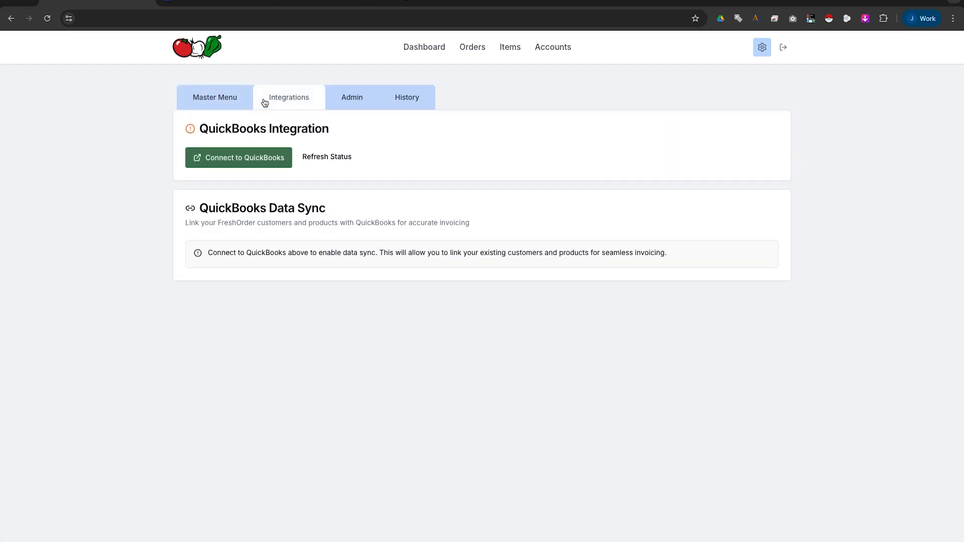
drag(202, 132, 302, 159)
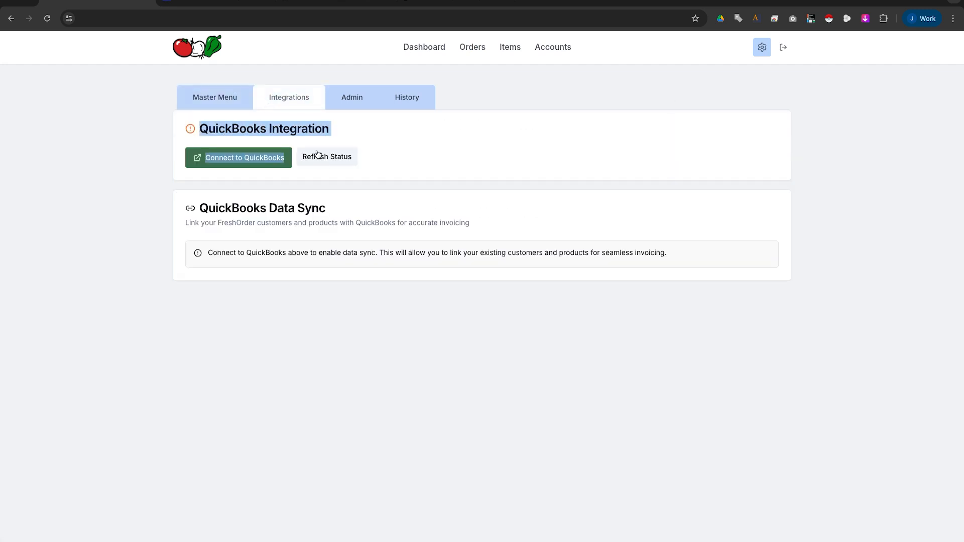
click(317, 155)
click(258, 159)
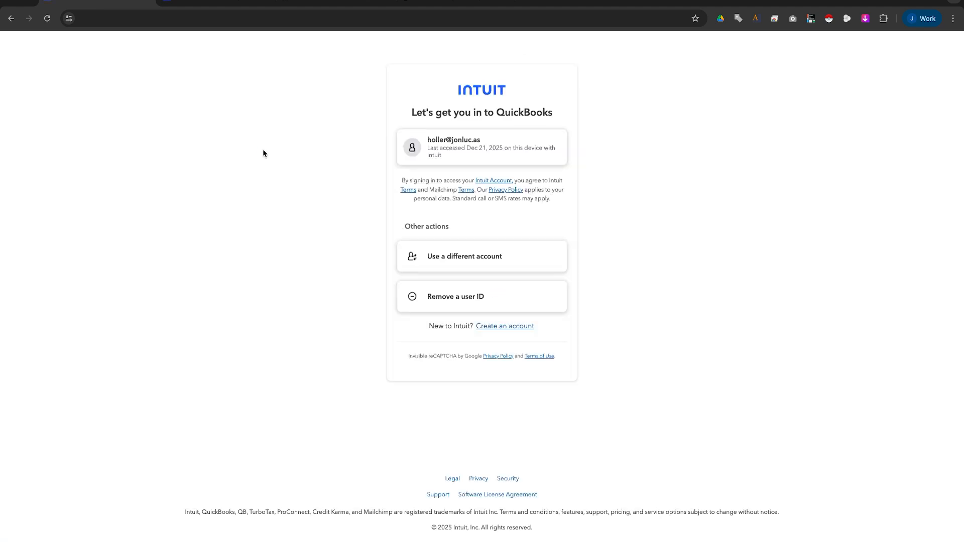
Sign in with the saved account's password and pick Sandbox Company_CA_2 as the company.
click(448, 147)
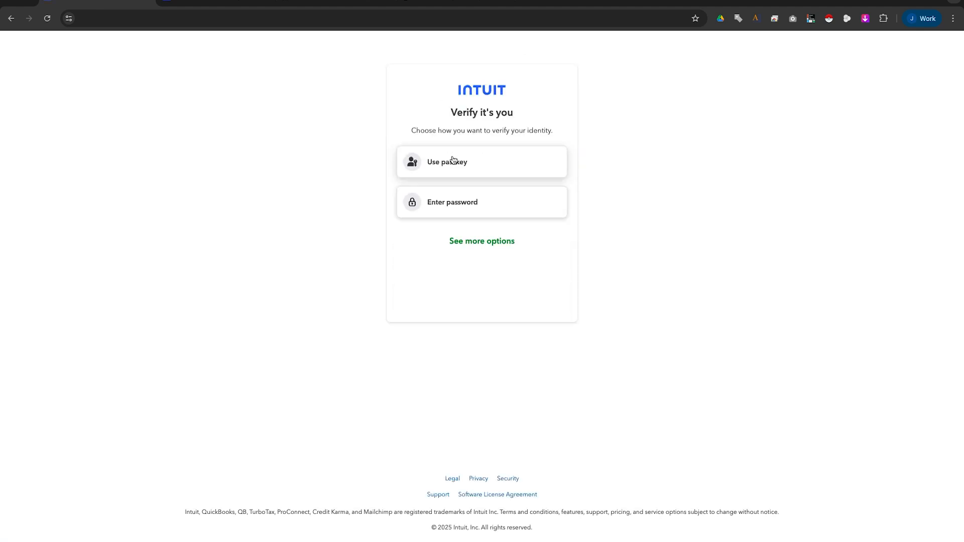
click(445, 204)
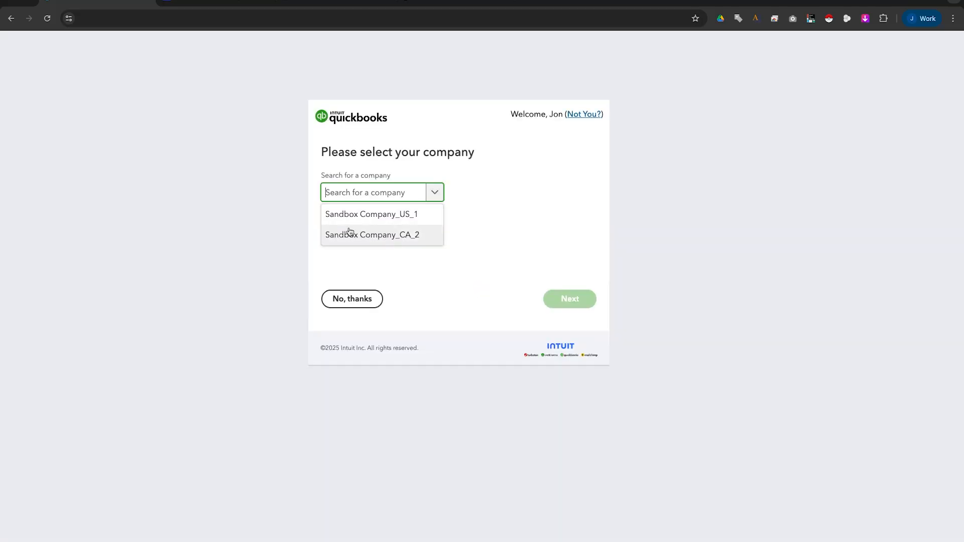
click(366, 233)
click(563, 300)
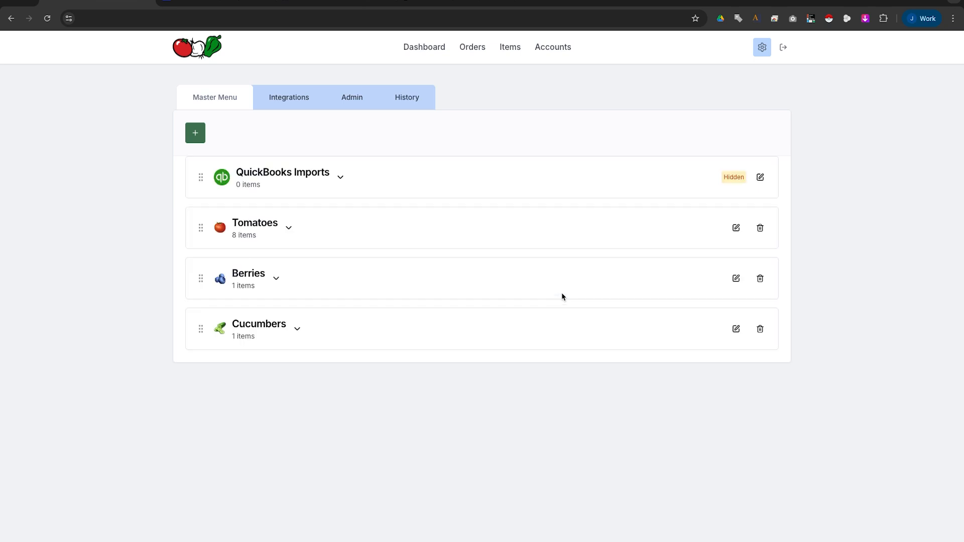
Verify the Integrations tab shows QuickBooks connected to Sandbox Company_CA_2, then switch to the QuickBooks tab.
click(278, 102)
drag(200, 166, 332, 159)
double_click(282, 129)
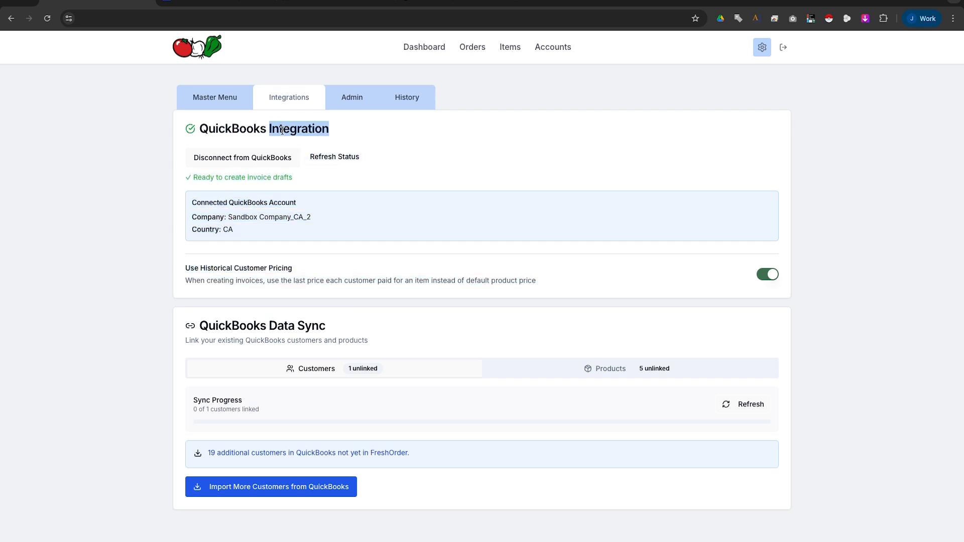
drag(228, 217, 298, 217)
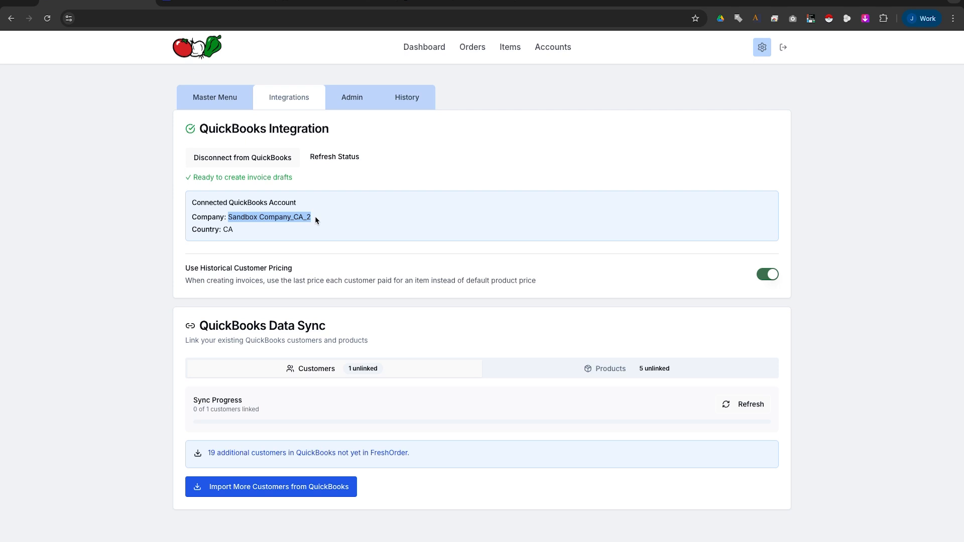
key(ctrl+Tab)
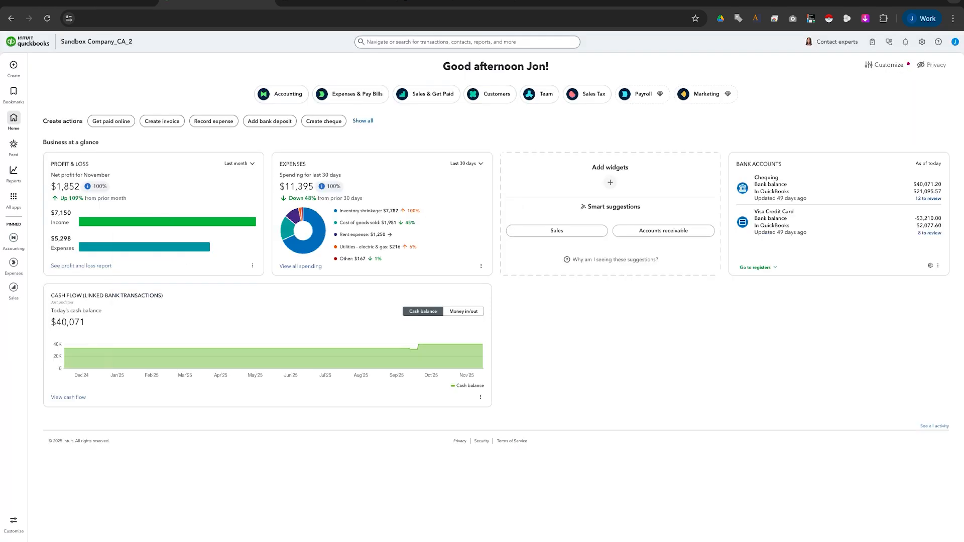
Look over QuickBooks' customers and eight products, incl. Mini Cucumbers, then return to FreshOrder's Orders list.
click(14, 287)
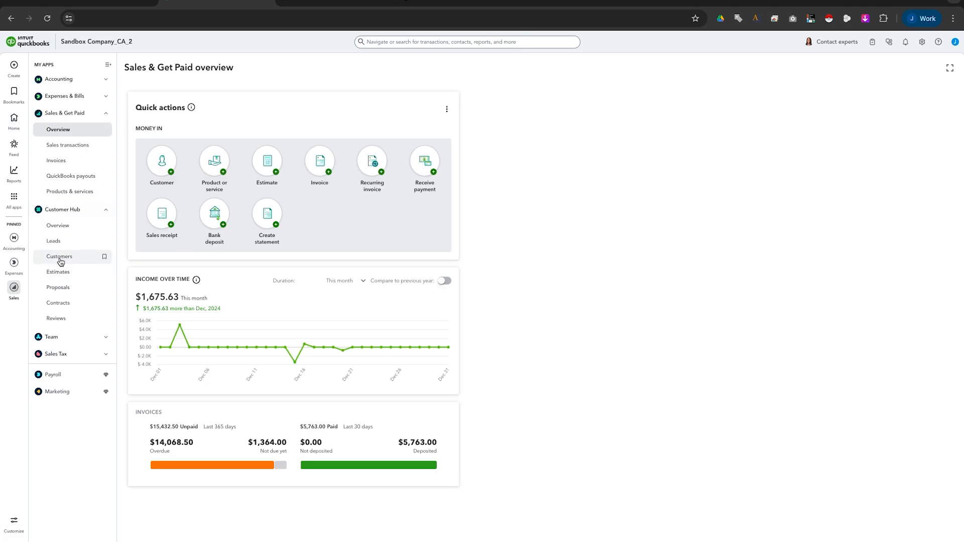
click(60, 257)
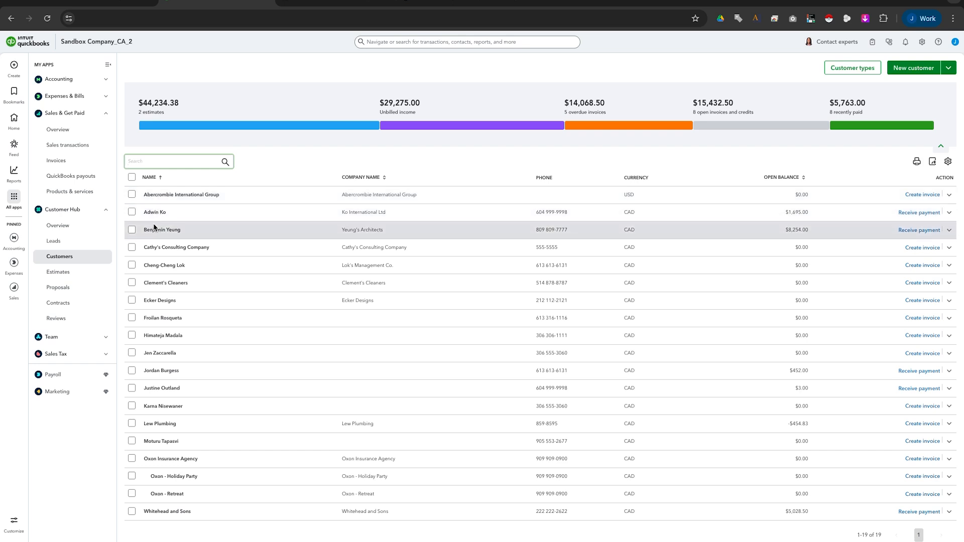
click(79, 194)
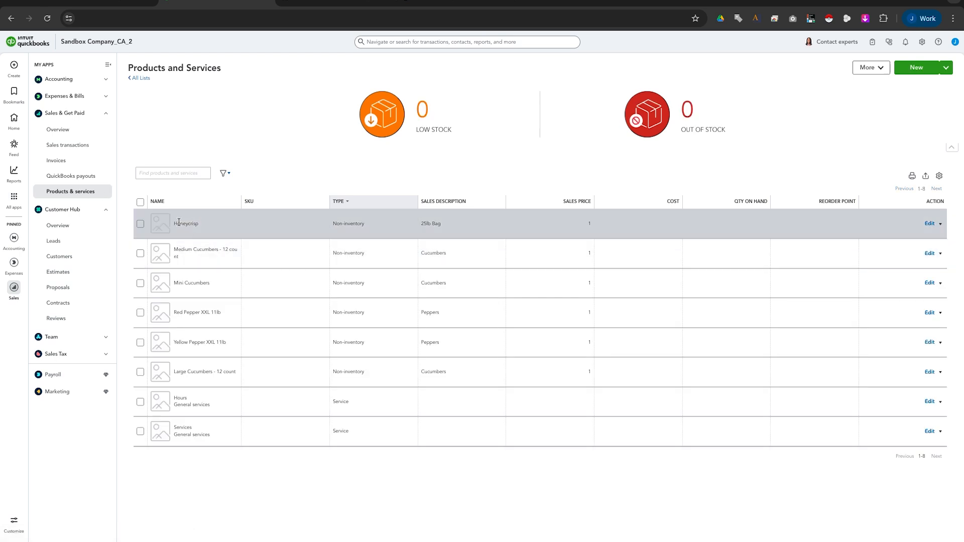
drag(178, 283, 216, 282)
click(216, 283)
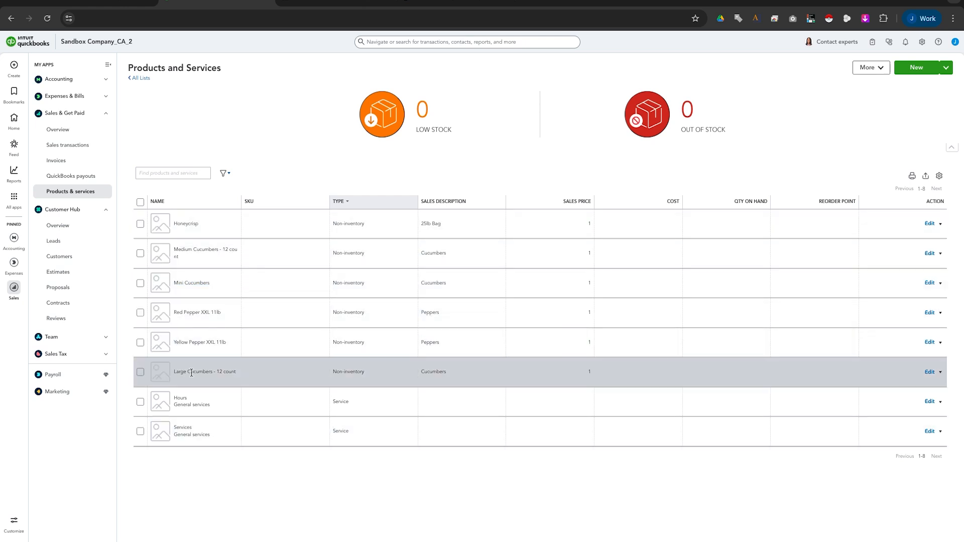
click(112, 2)
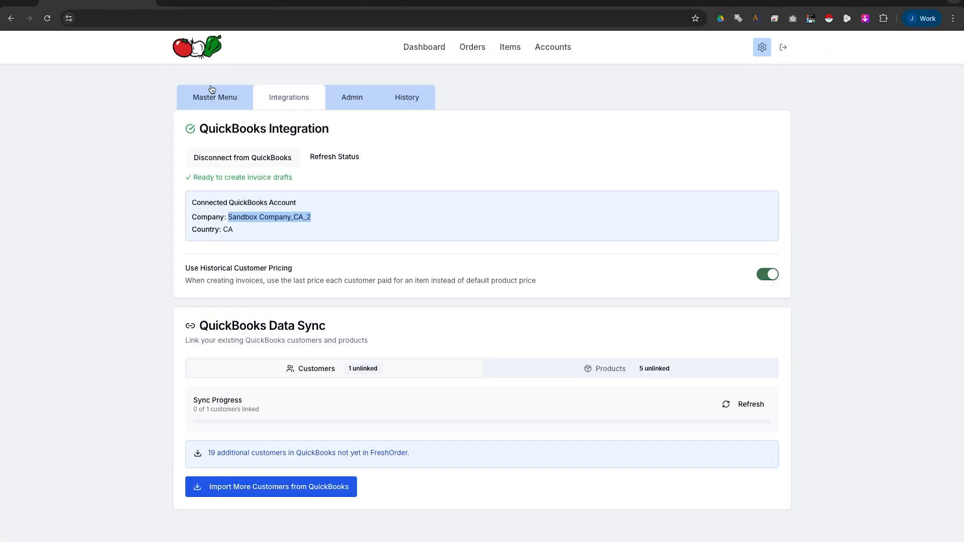
click(472, 48)
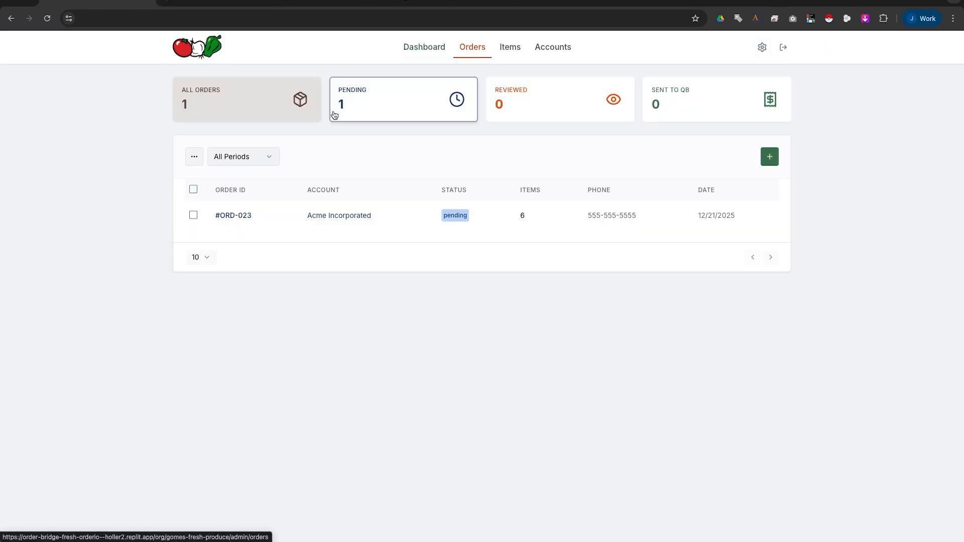
In order #ORD-023, raise Red Grape 12×1 clamshell and Clusters - 11lb to 2 and remove one Mini Cucumbers.
click(252, 216)
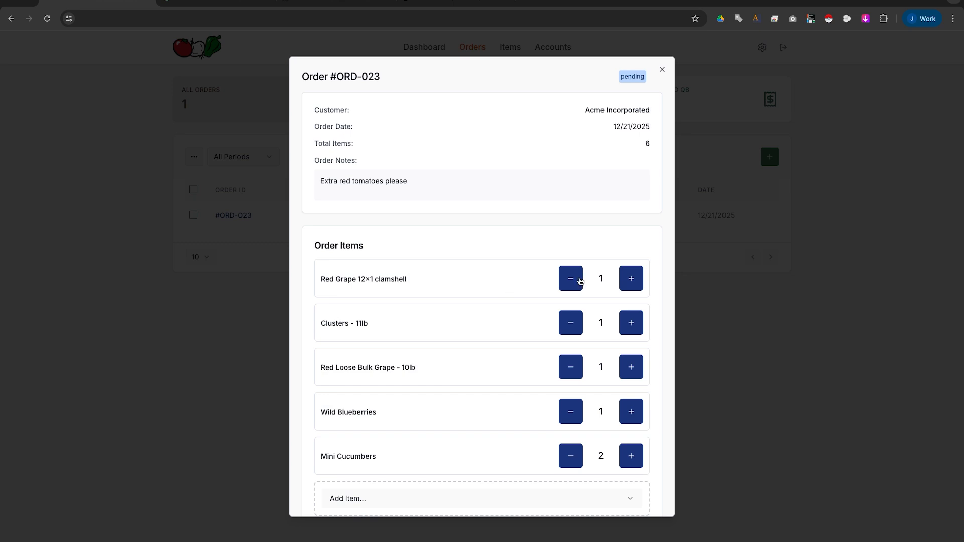
click(630, 278)
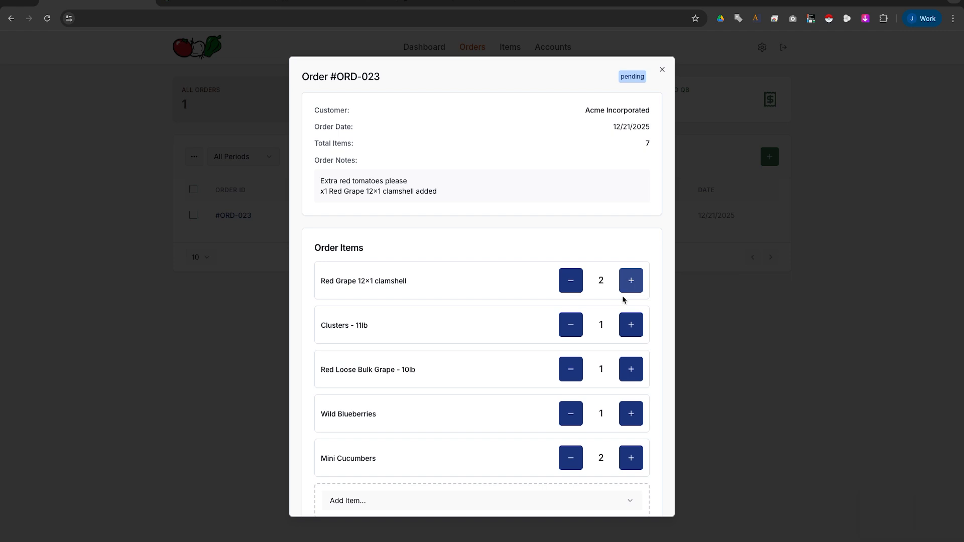
click(630, 323)
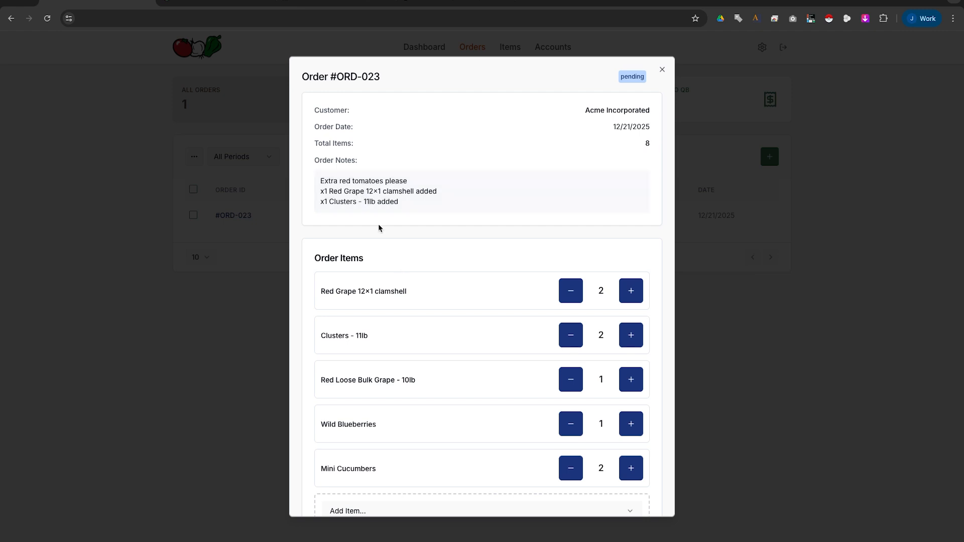
click(572, 466)
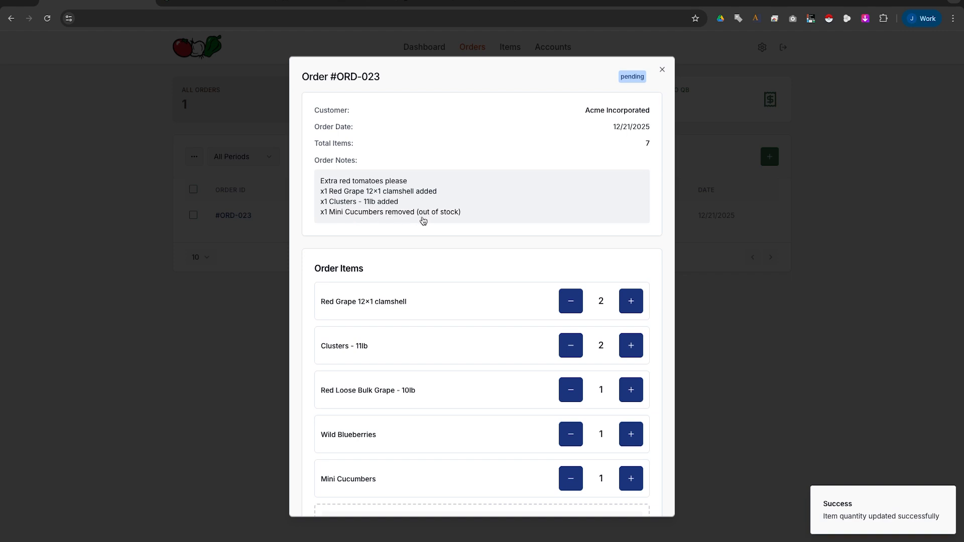
Mark order #ORD-023 as reviewed and close its details.
scroll(419, 247, down, 3)
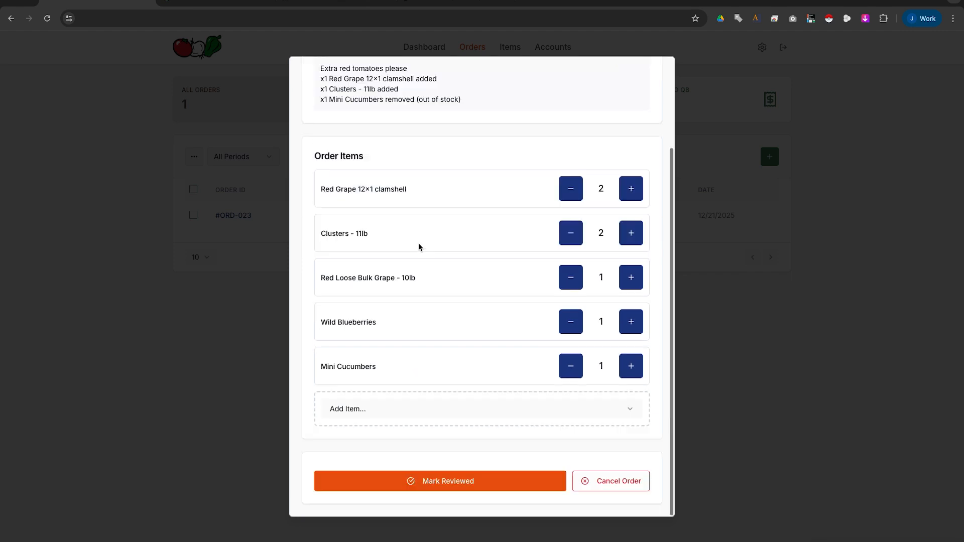
click(456, 481)
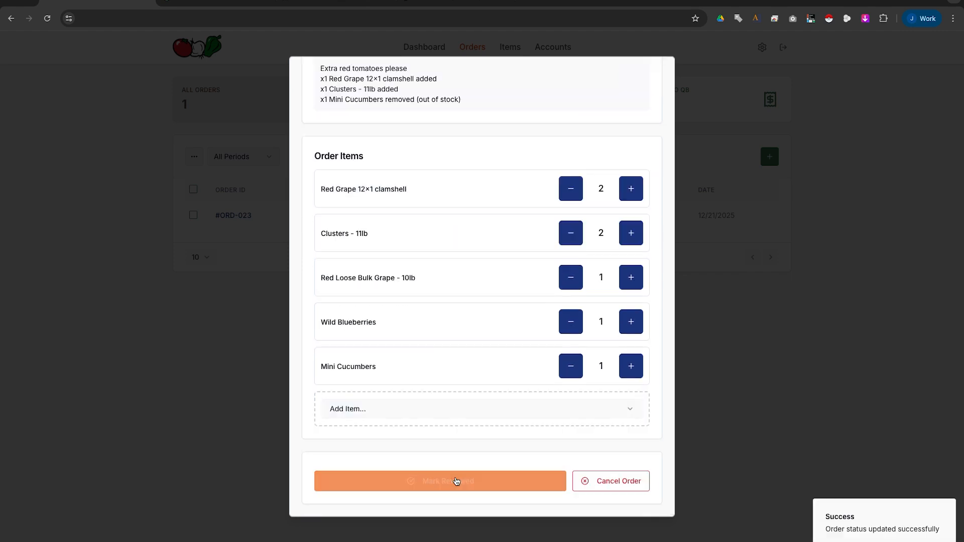
click(241, 319)
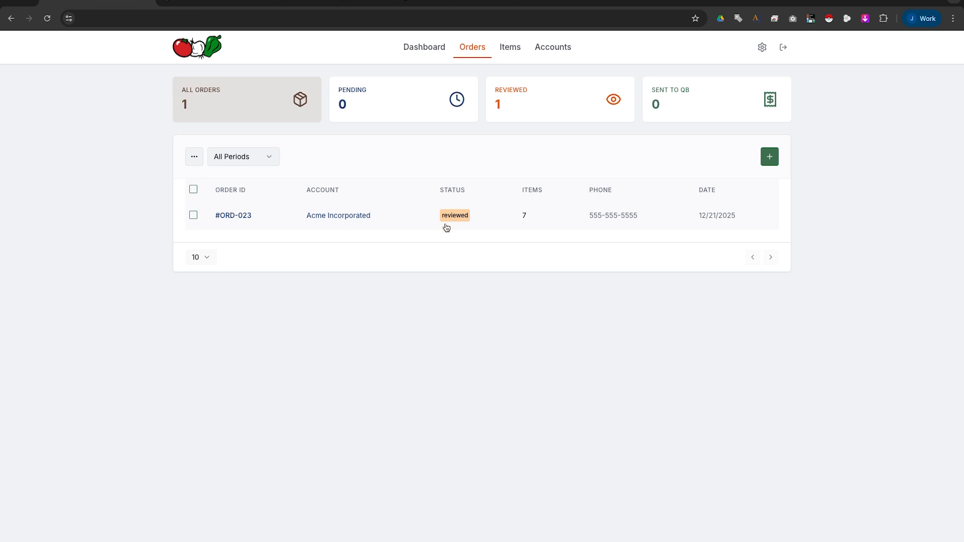
Send order #ORD-023 to QuickBooks, invoicing Acme Incorporated as a new QuickBooks customer.
click(194, 215)
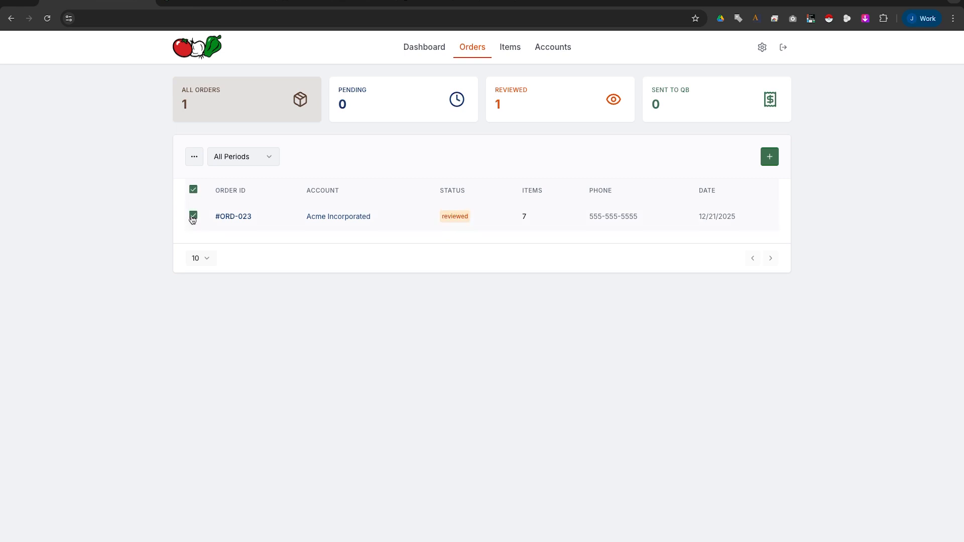
click(196, 157)
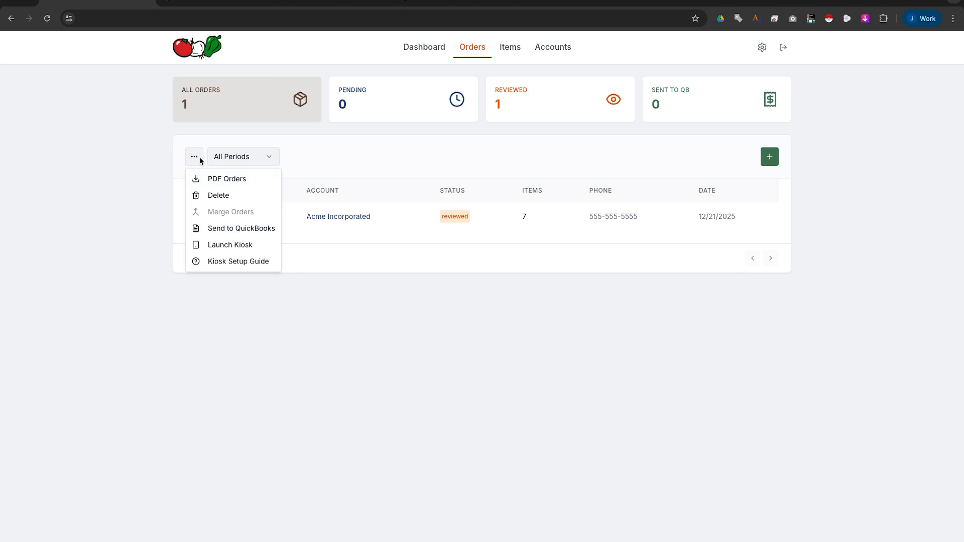
click(251, 230)
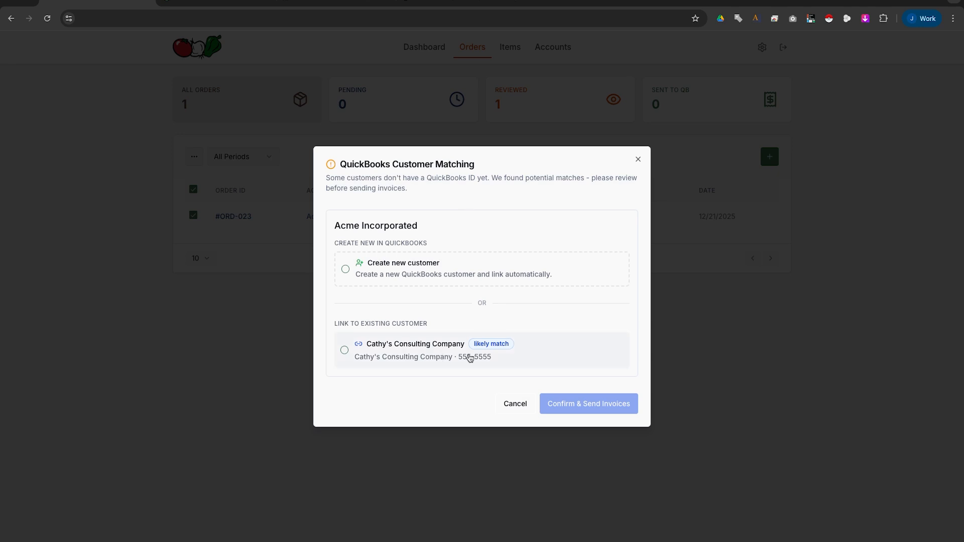
drag(463, 362, 487, 360)
click(488, 360)
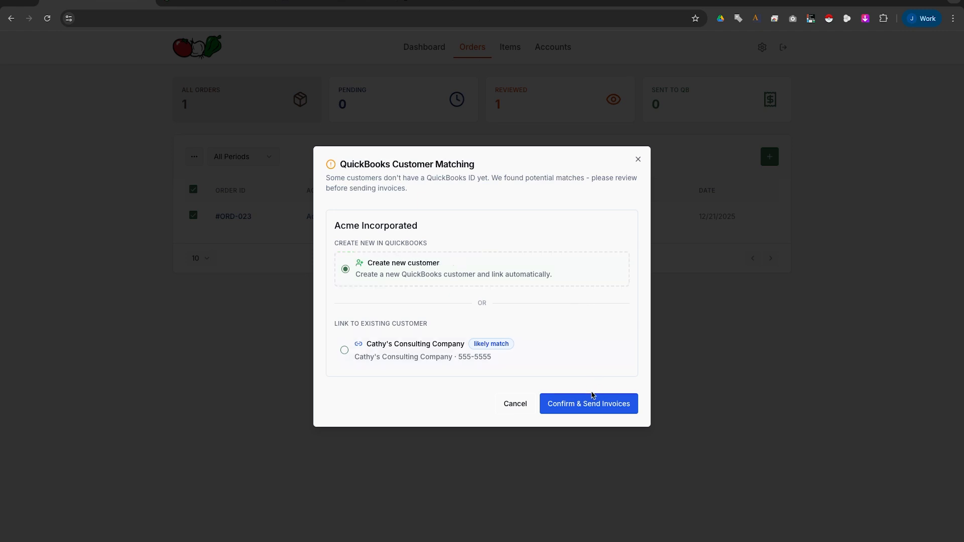
click(594, 408)
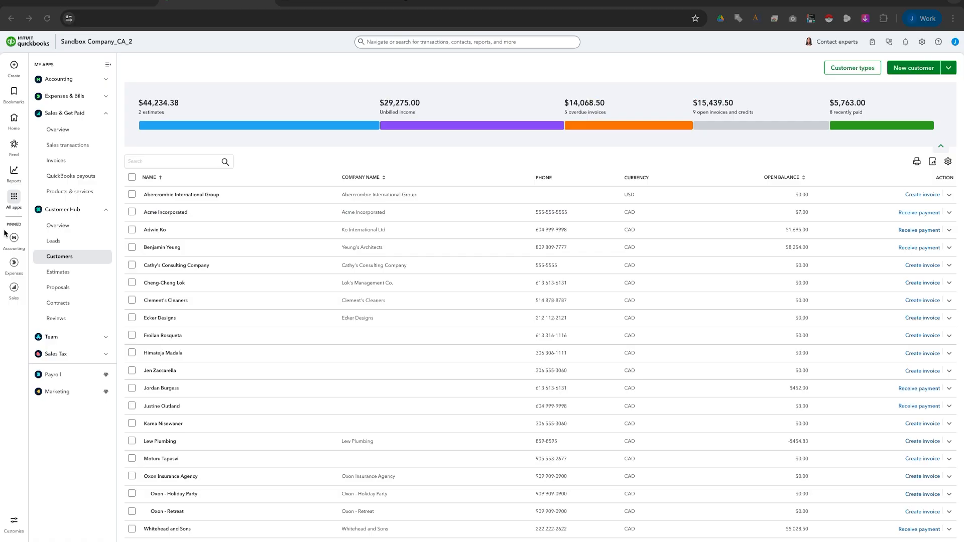
Verify Acme Incorporated in QuickBooks customers and the new products, like Mini Cucumbers, among 12 items.
click(274, 72)
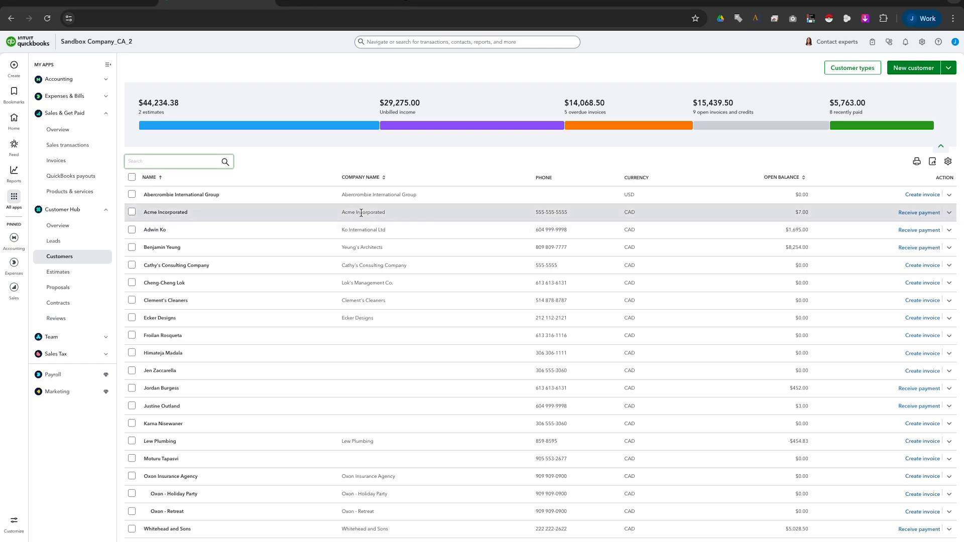
drag(535, 212, 575, 215)
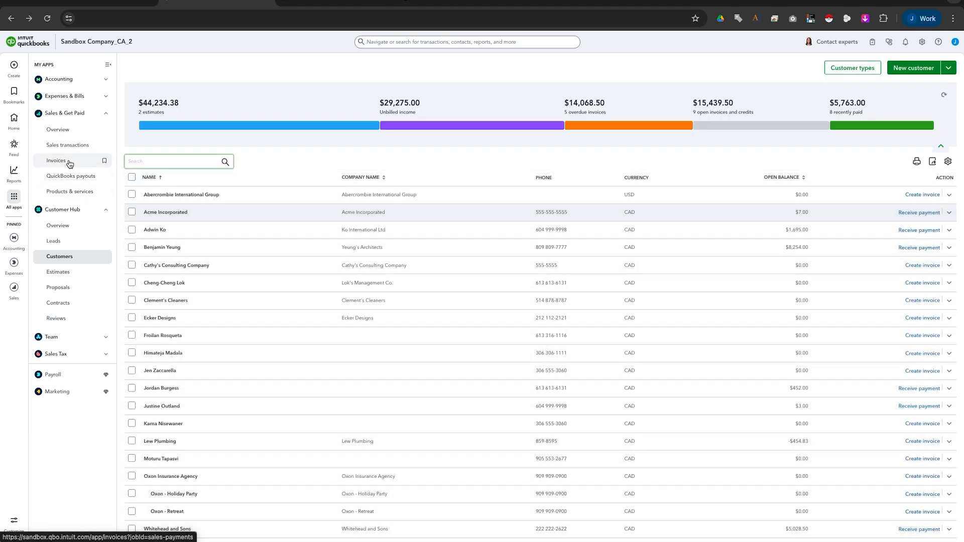
click(69, 192)
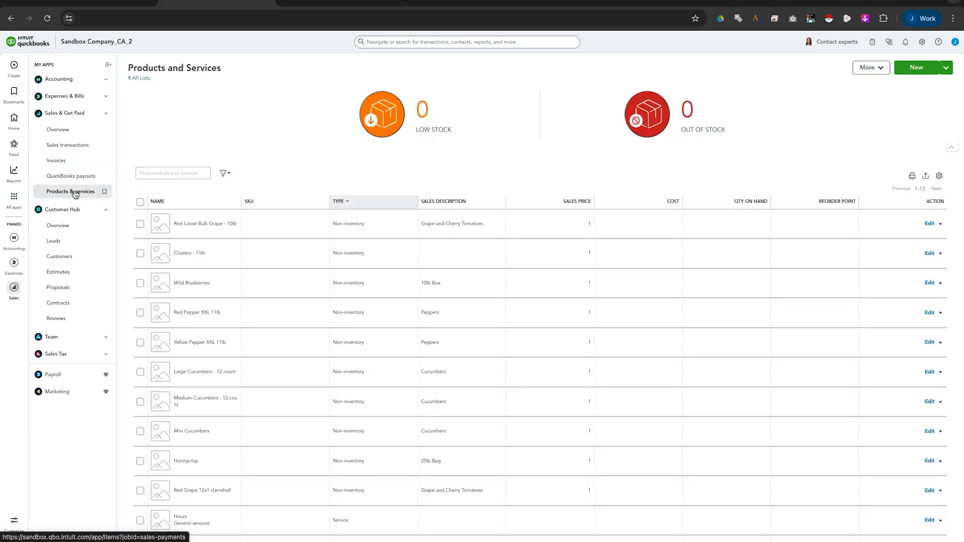
drag(174, 253, 223, 211)
scroll(223, 216, down, 1)
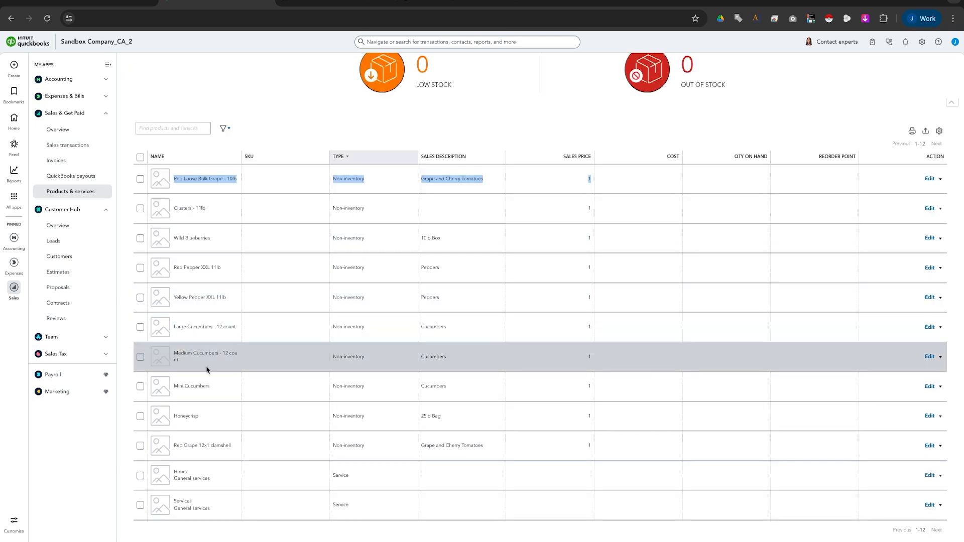
drag(173, 385, 216, 389)
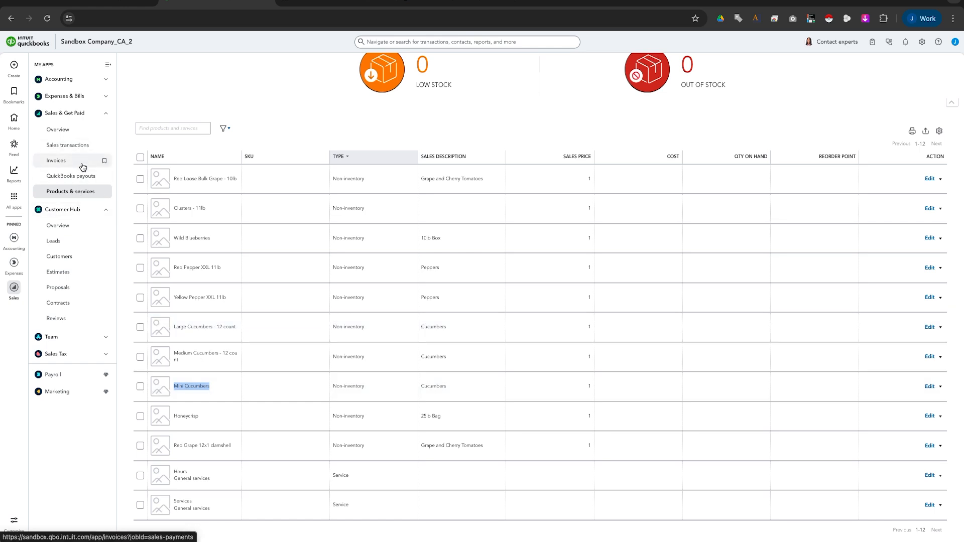
click(56, 161)
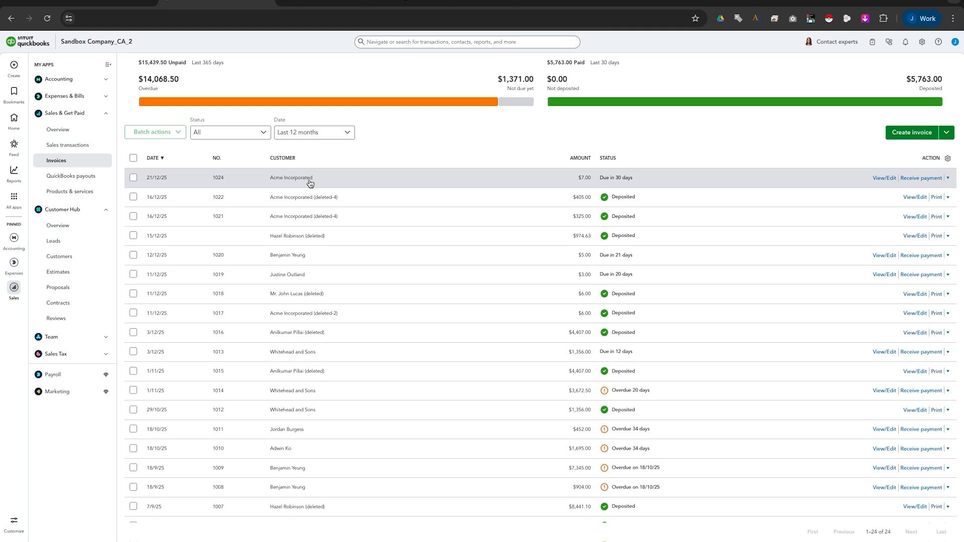
Review Acme Incorporated's $7.00 invoice 1024, then return to FreshOrder's QuickBooks Integrations settings.
click(884, 178)
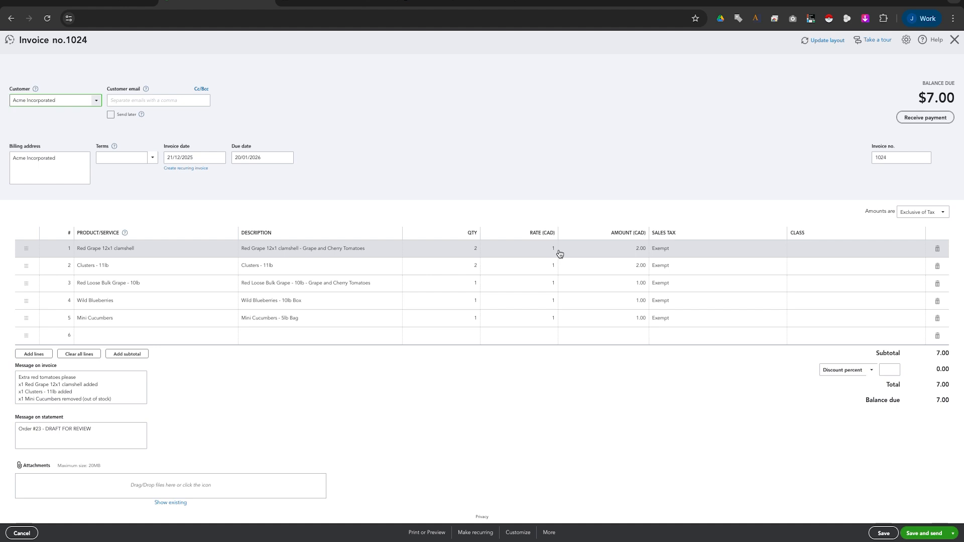
key(ctrl+shift+Tab)
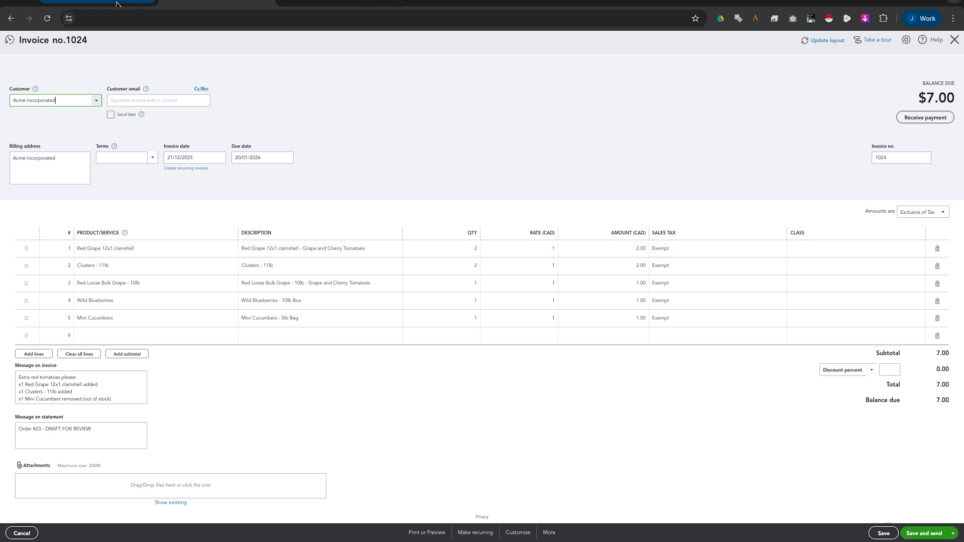
click(295, 97)
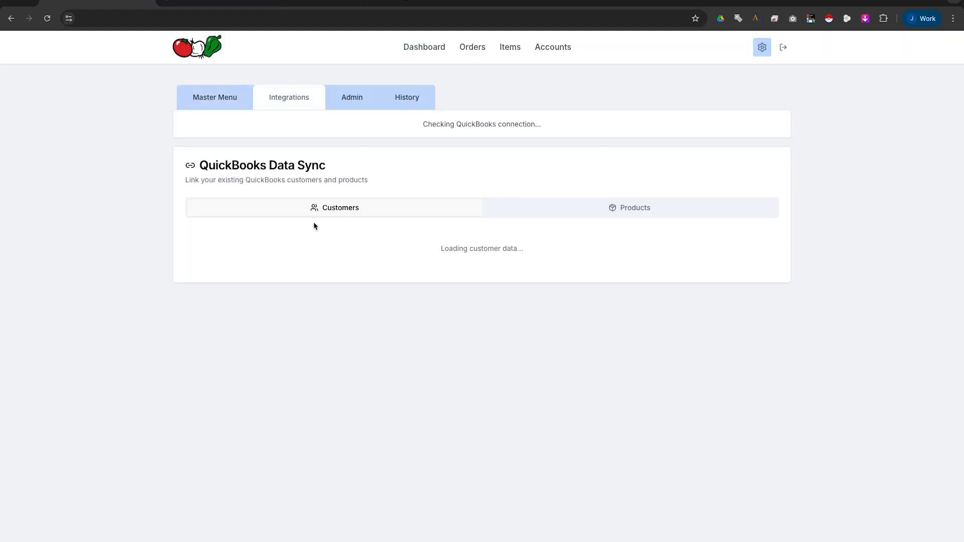
Highlight the enabled Use Historical Customer Pricing setting, then return to invoice 1024 in QuickBooks.
drag(185, 270, 551, 284)
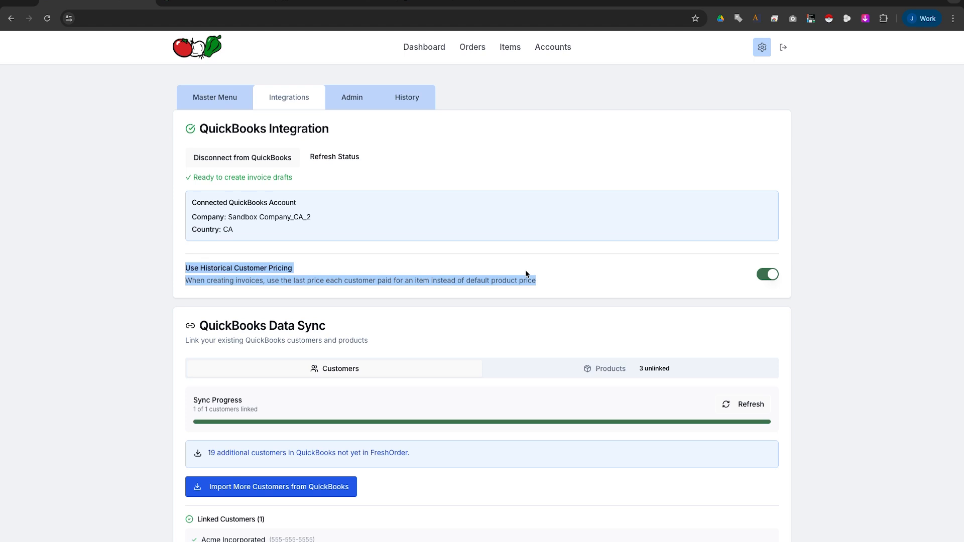
click(217, 1)
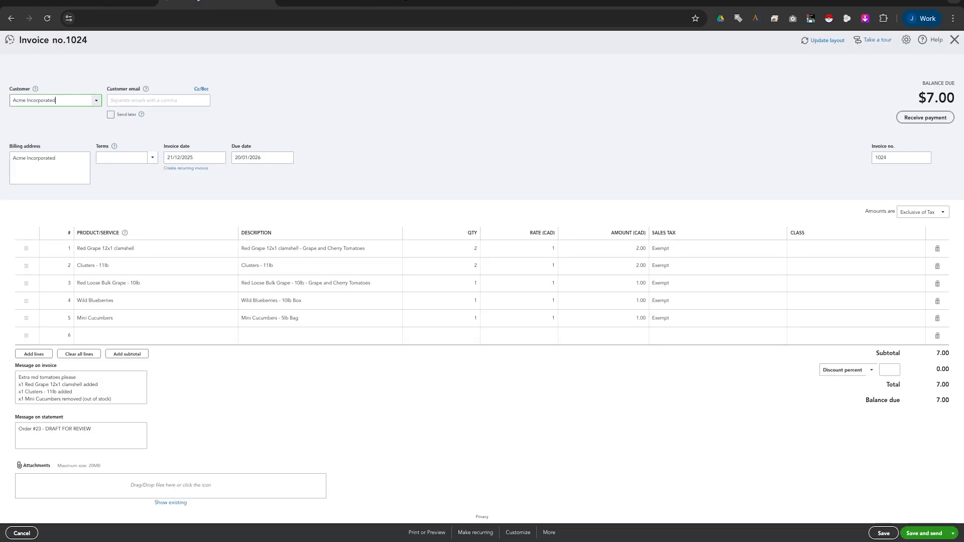
Enter rates 10, 15, 50, 20 and 35 on invoice 1024's five lines and save it.
click(552, 249)
text(10)
click(551, 272)
click(554, 302)
text(15)
click(551, 317)
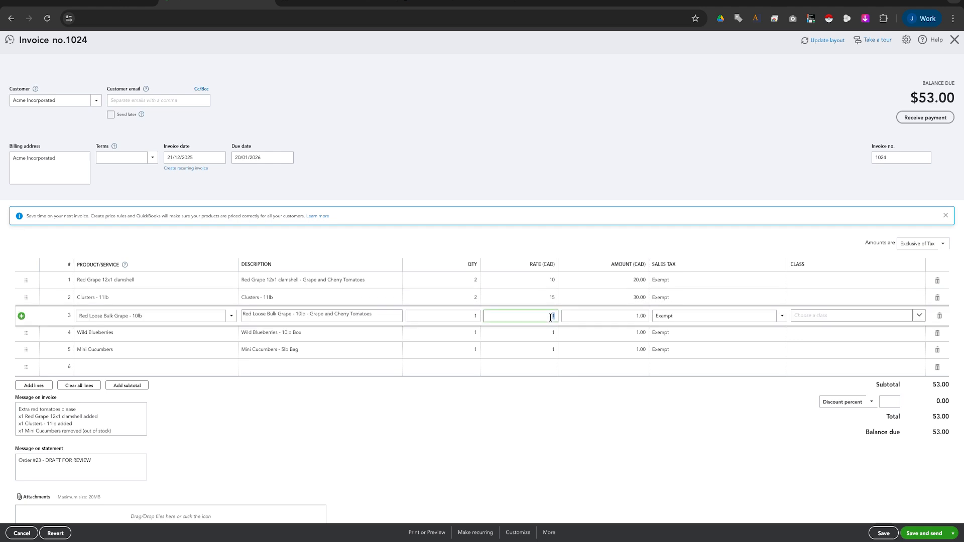
text(50)
click(552, 334)
text(20)
click(557, 357)
text(35)
click(572, 432)
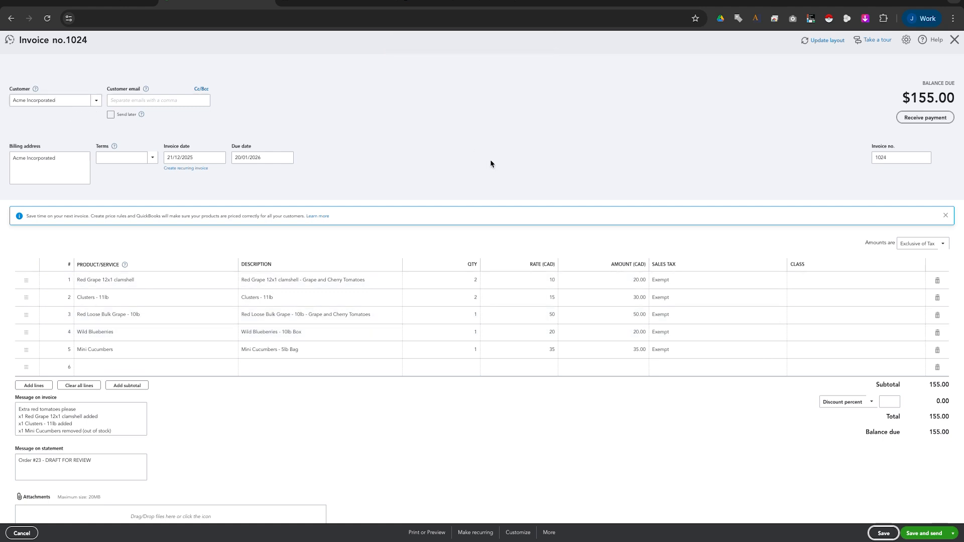
click(955, 40)
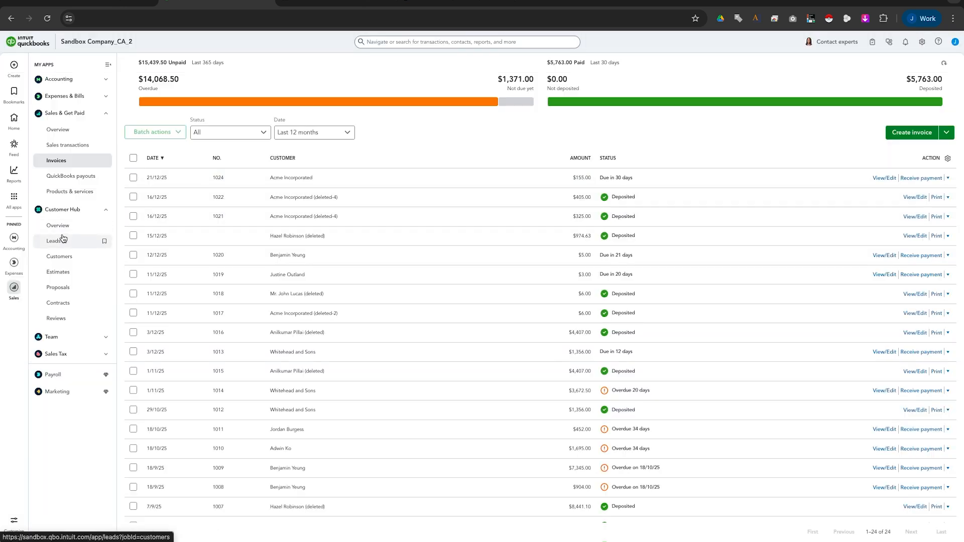
Change Wild Blueberries' sales price to 11, check the invoices list, and switch back to FreshOrder.
click(70, 195)
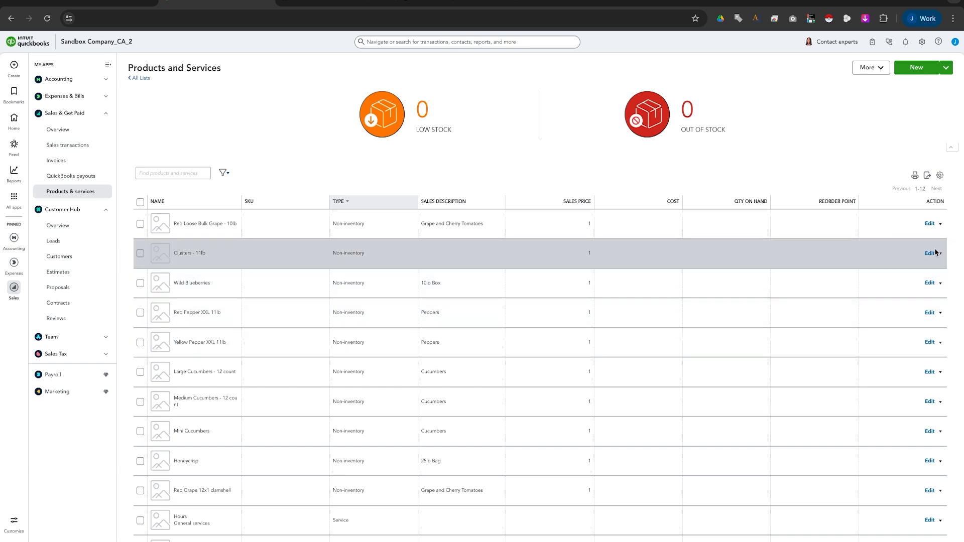
click(930, 283)
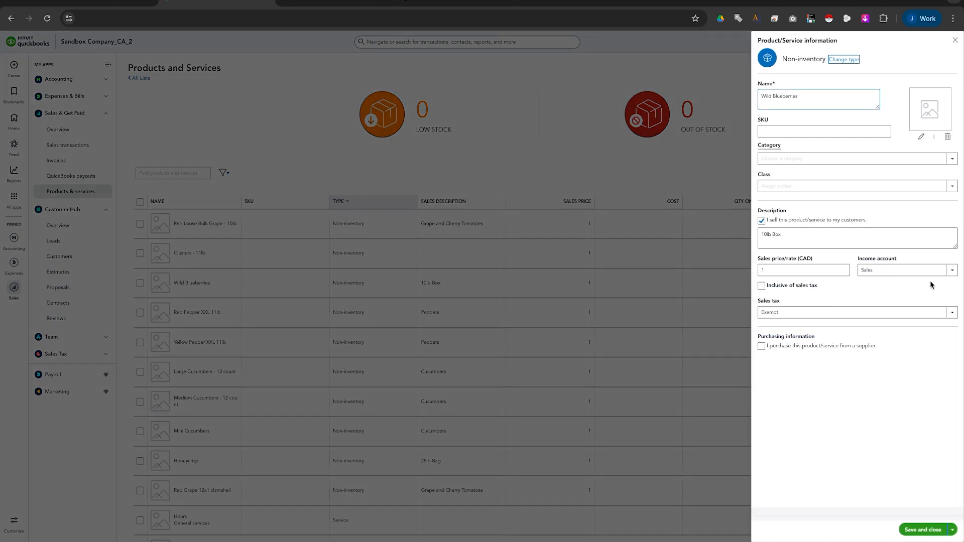
click(787, 271)
text(1)
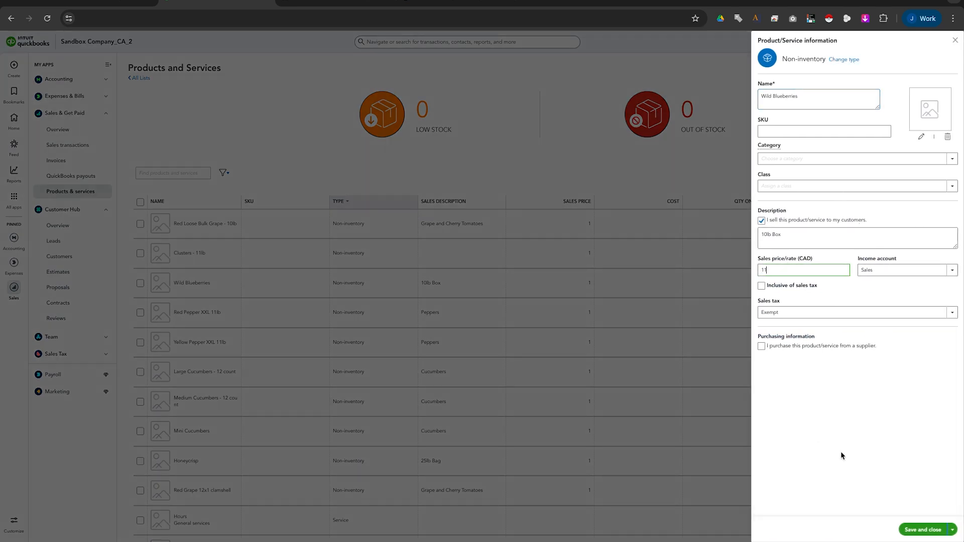
click(922, 530)
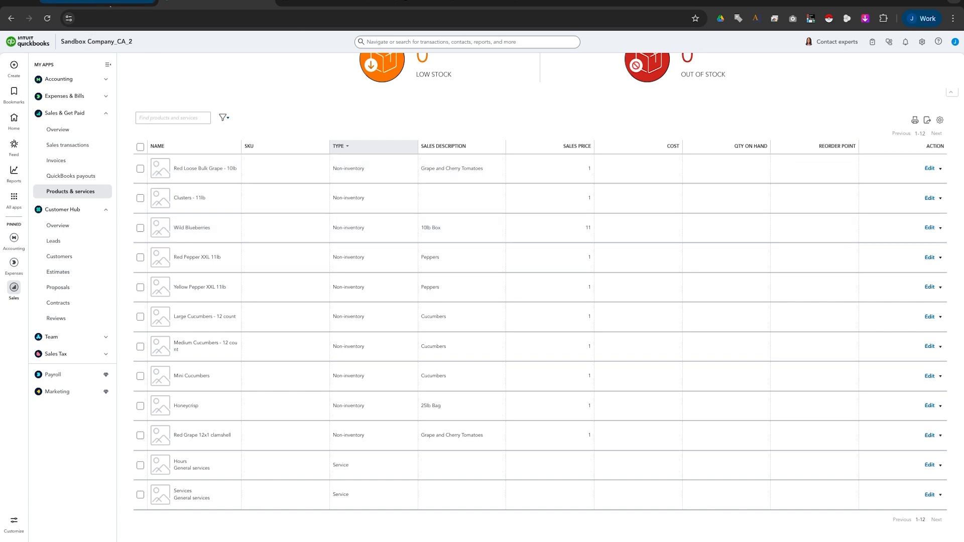
click(82, 160)
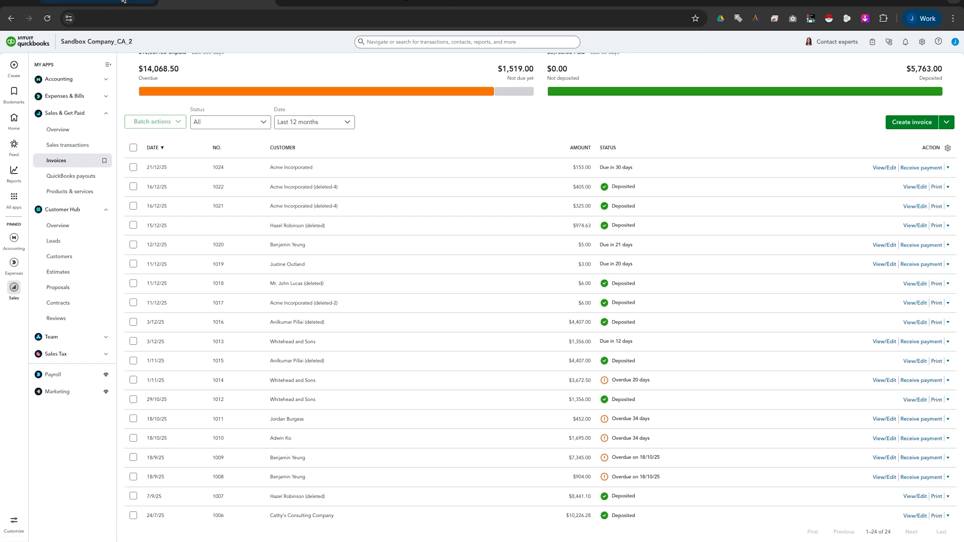
click(98, 3)
Show FreshOrder's Accounts page listing Acme Incorporated as Active at /acme-incorporated.
click(530, 91)
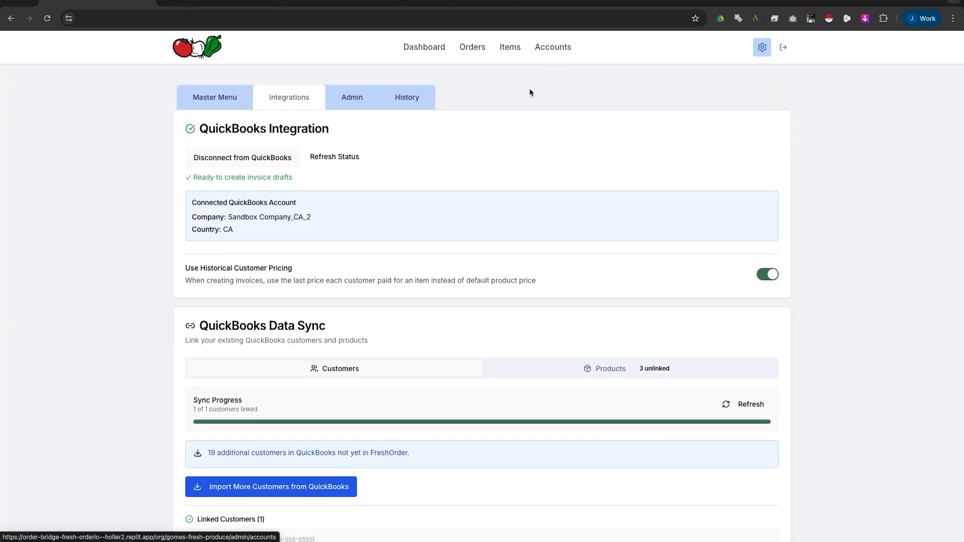
click(556, 54)
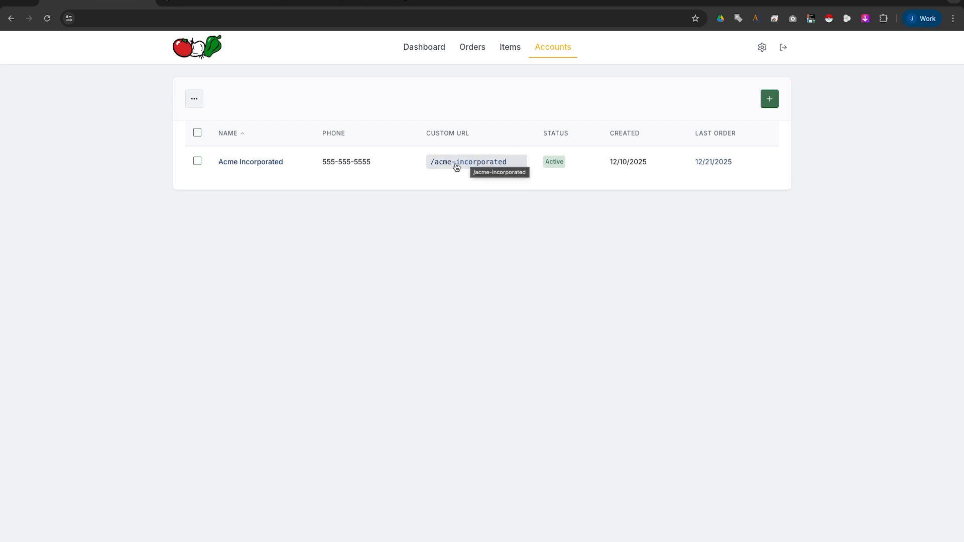
click(250, 163)
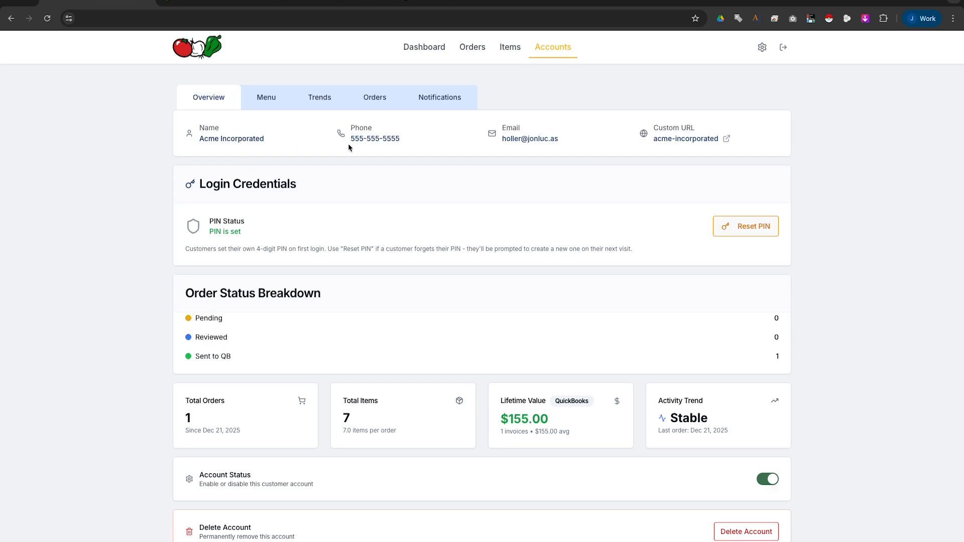
click(372, 139)
click(598, 248)
Review the account's order, item and invoice stats and $155.00 lifetime value, then show its category menu.
drag(189, 400, 242, 400)
click(242, 400)
drag(345, 403, 382, 414)
click(382, 414)
drag(501, 419, 550, 417)
click(553, 419)
drag(501, 432, 567, 433)
click(566, 433)
drag(500, 419, 559, 422)
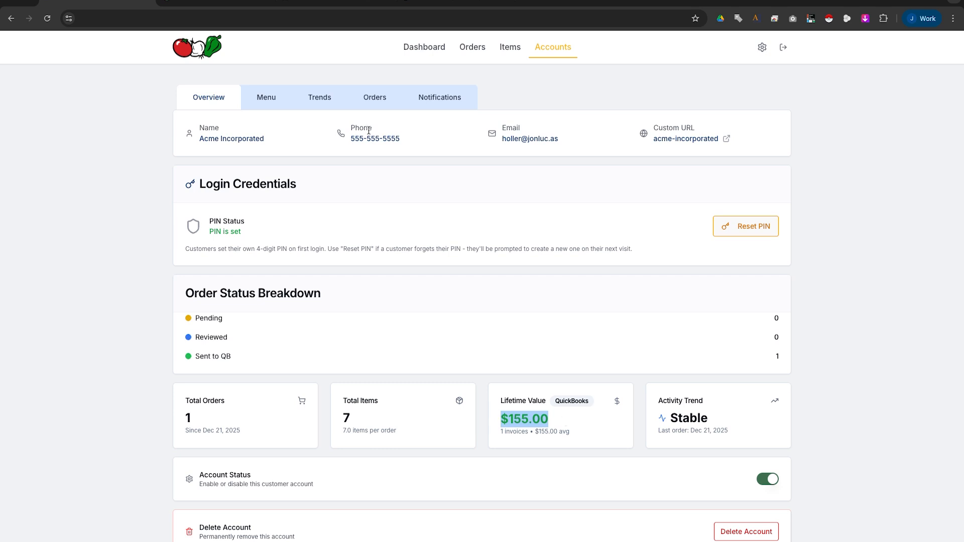
click(267, 98)
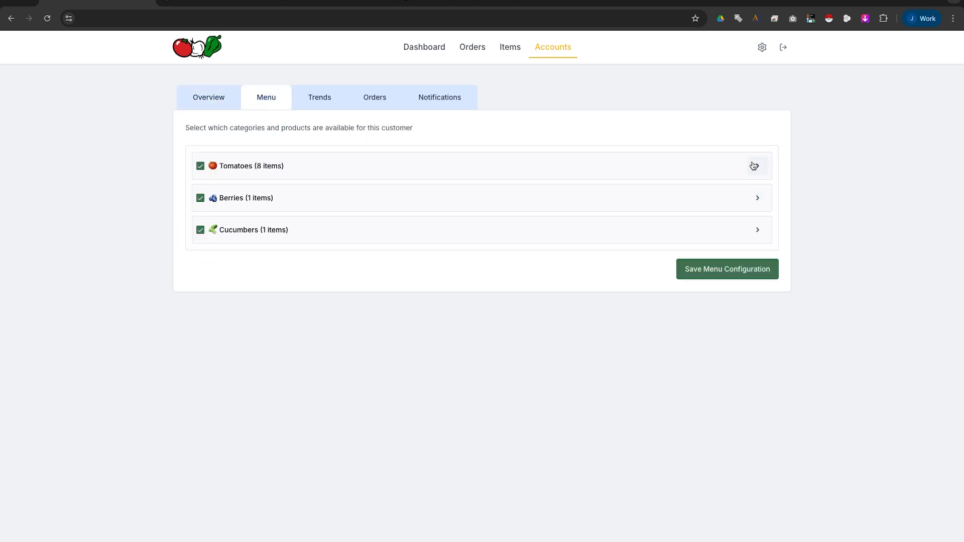
Remove Berries and Cucumbers from Acme Incorporated's menu and save the trimmed configuration.
click(762, 48)
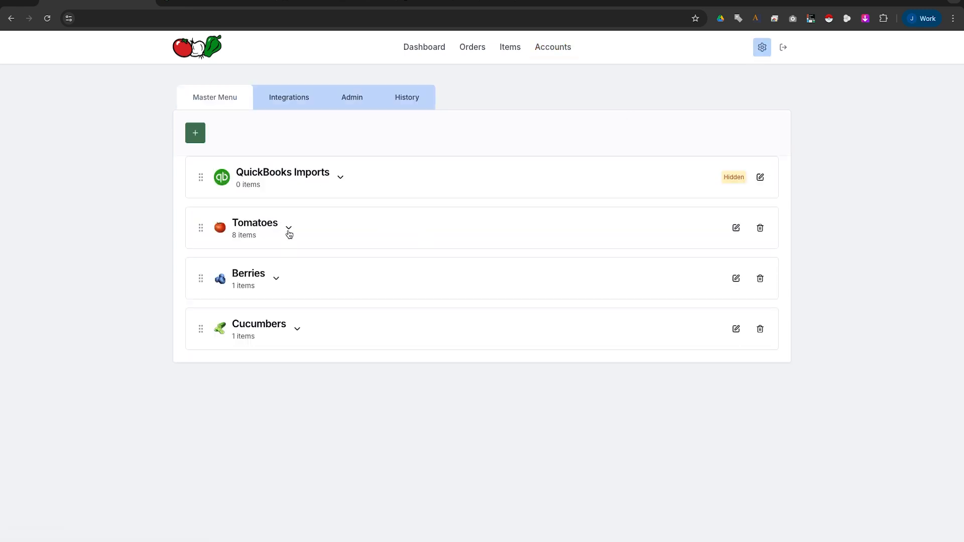
click(555, 48)
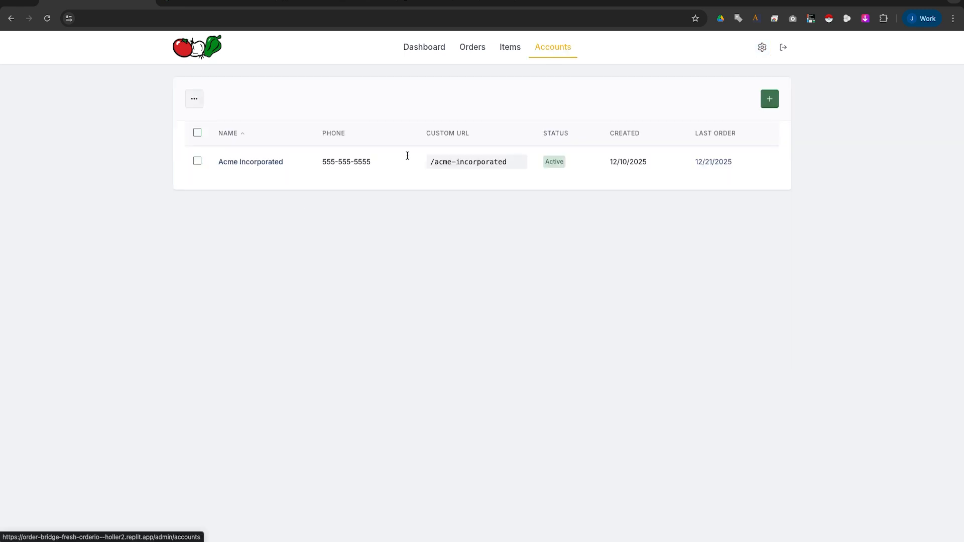
click(270, 161)
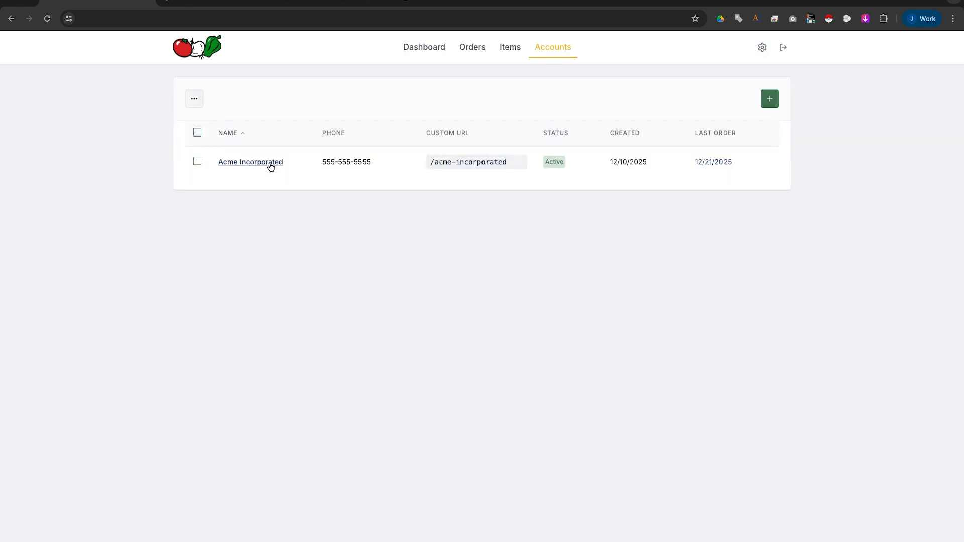
click(273, 101)
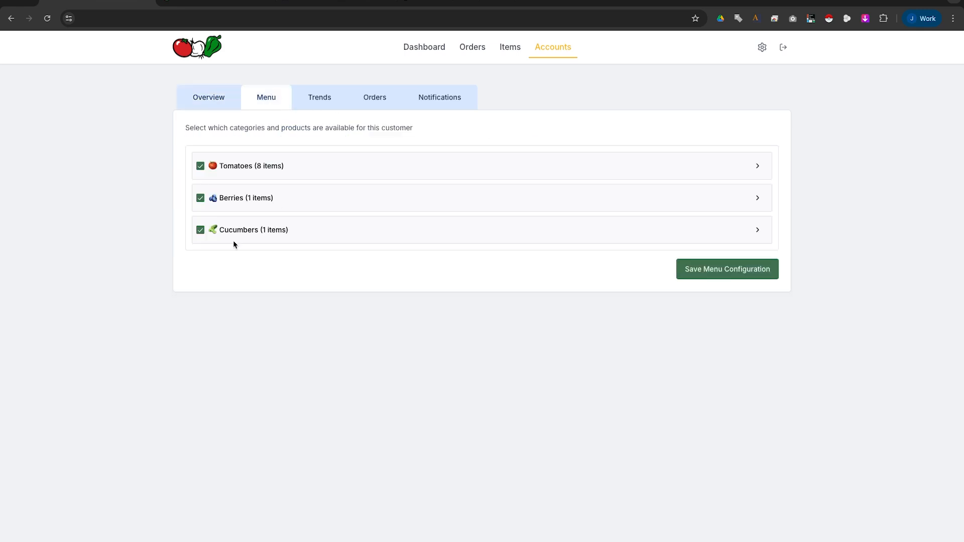
click(200, 197)
click(201, 229)
click(755, 168)
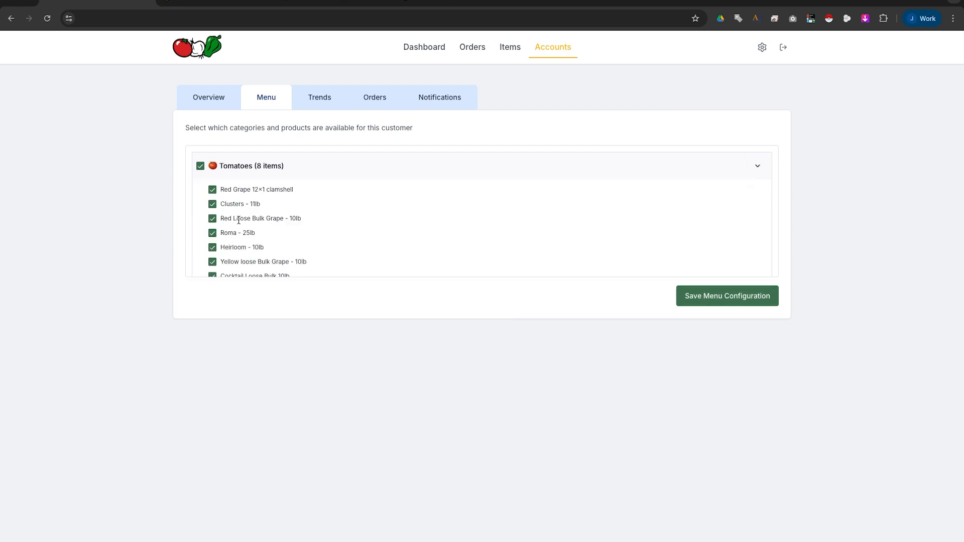
click(743, 298)
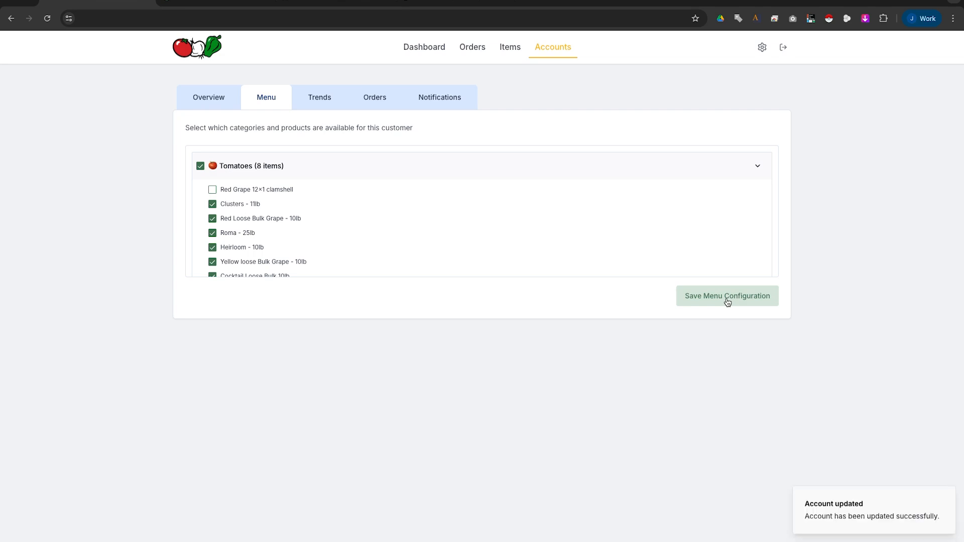
Preview Acme Incorporated's customer ordering page through its custom URL.
click(219, 99)
click(727, 139)
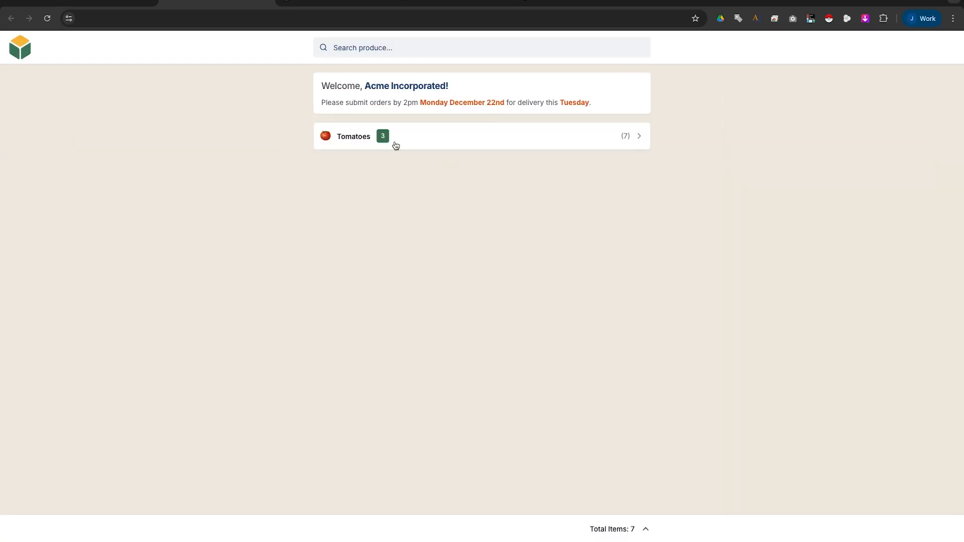
click(265, 1)
Put Red Grape 12×1 clamshell, Berries and Cucumbers back on the menu, save, and return to Accounts.
click(212, 189)
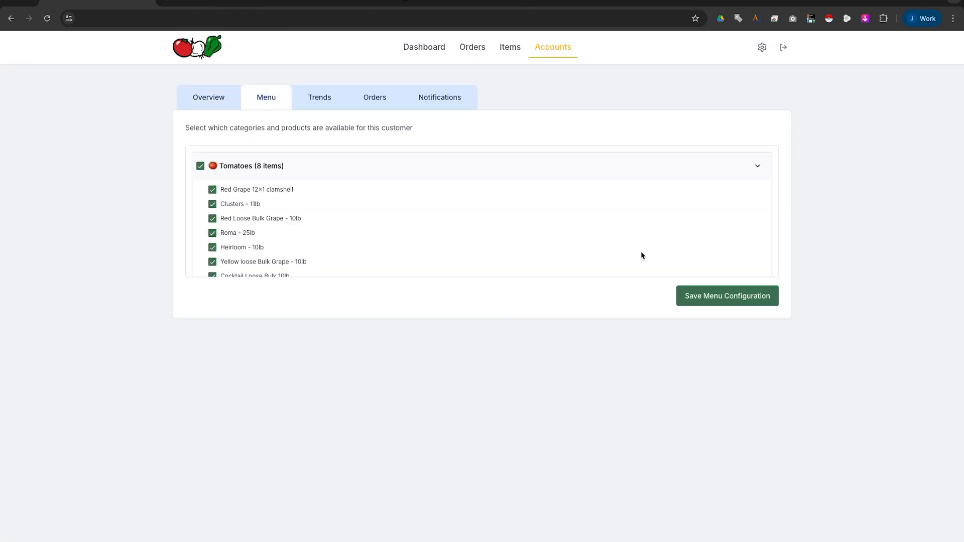
click(758, 166)
click(201, 197)
click(200, 229)
click(715, 272)
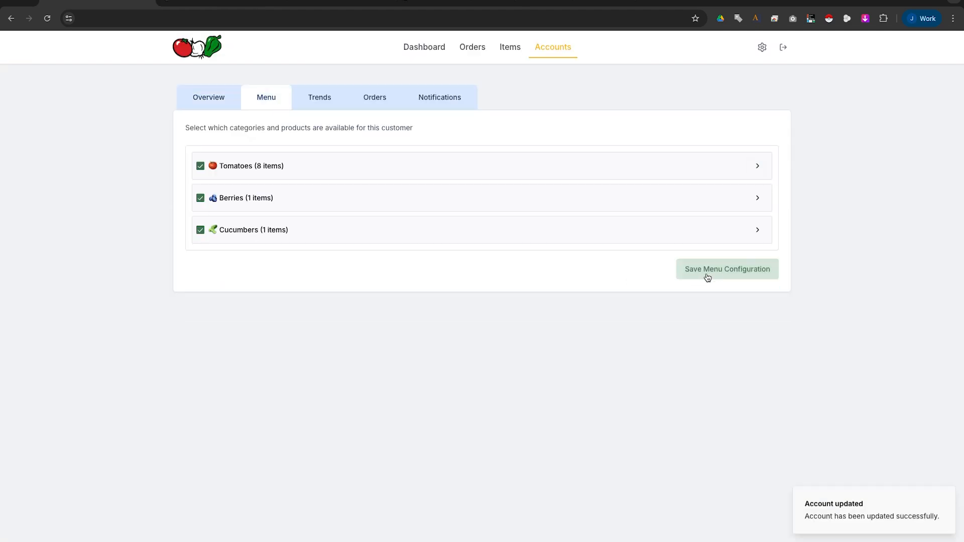
click(553, 45)
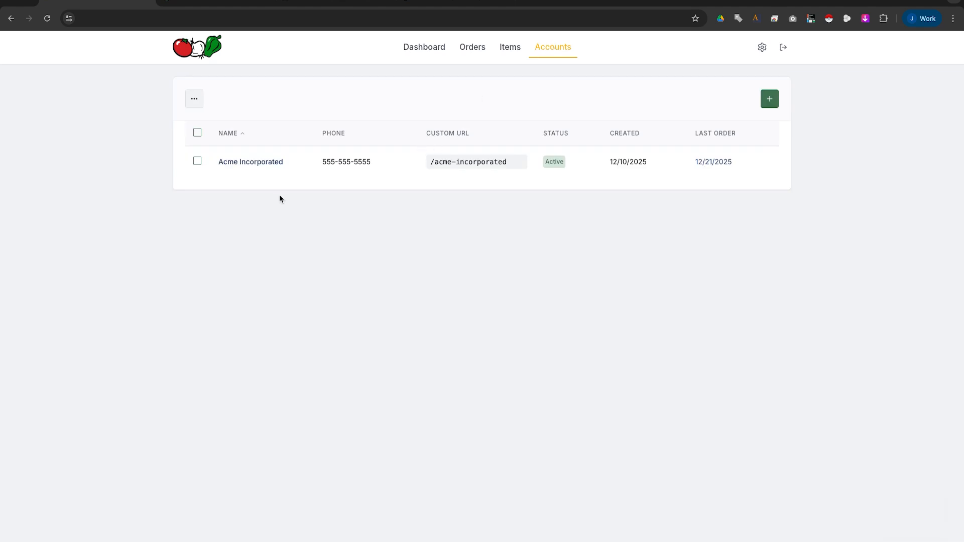
click(769, 100)
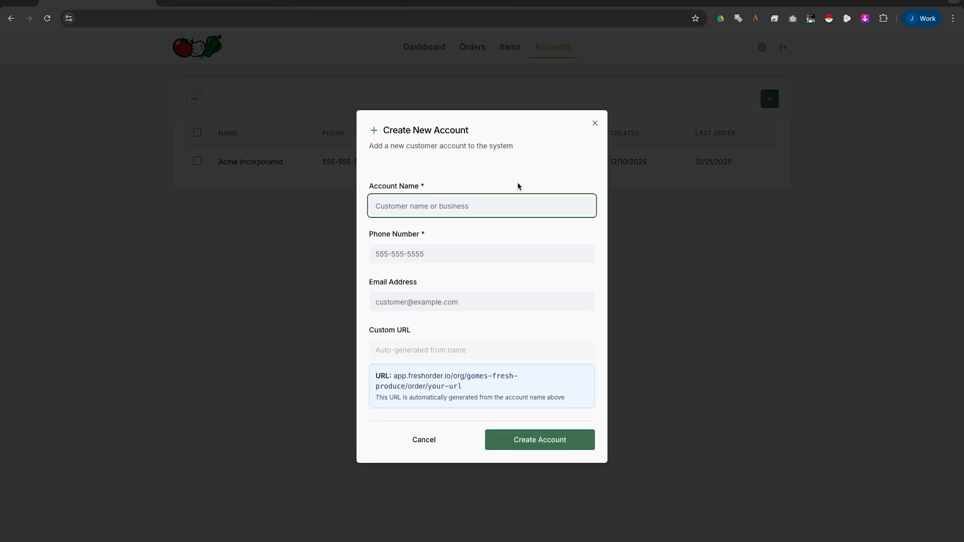
Name the new account Farmania Inc and enter its phone number.
text(Farmania!)
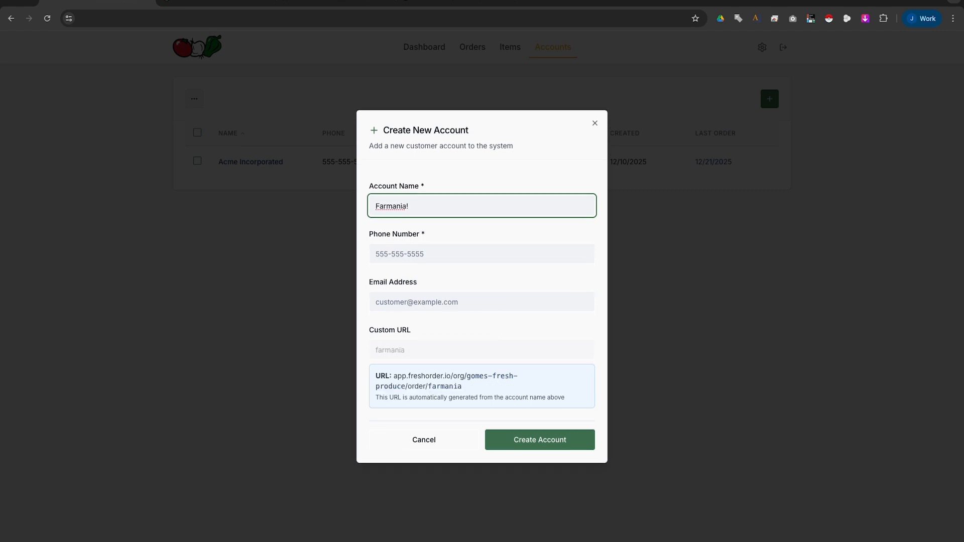
key(BackSpace)
text(Inc)
key(Tab)
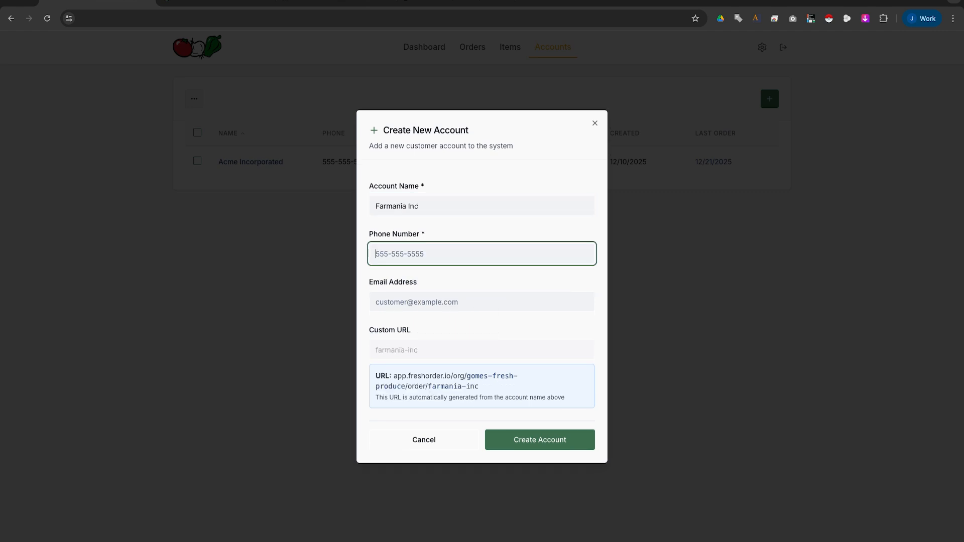
text(555-55)
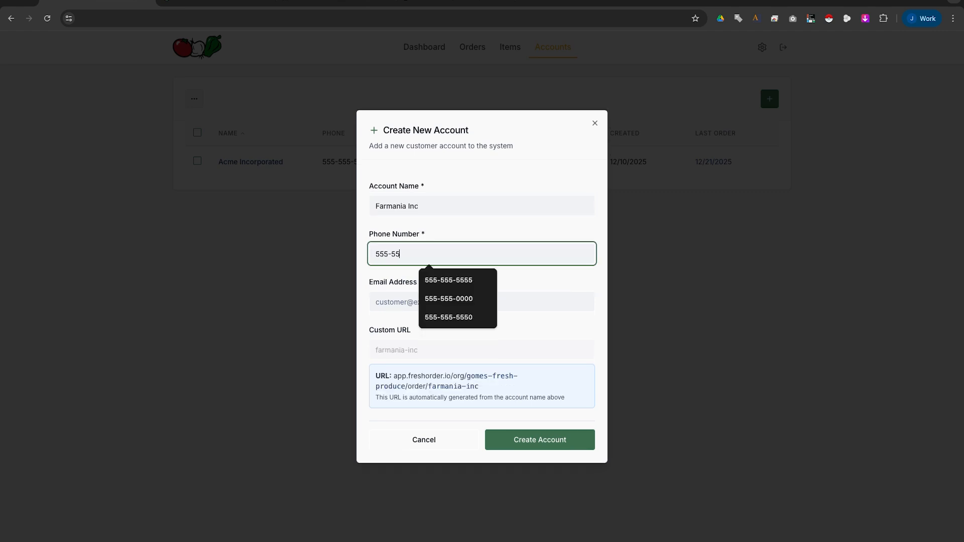
text(5-55555)
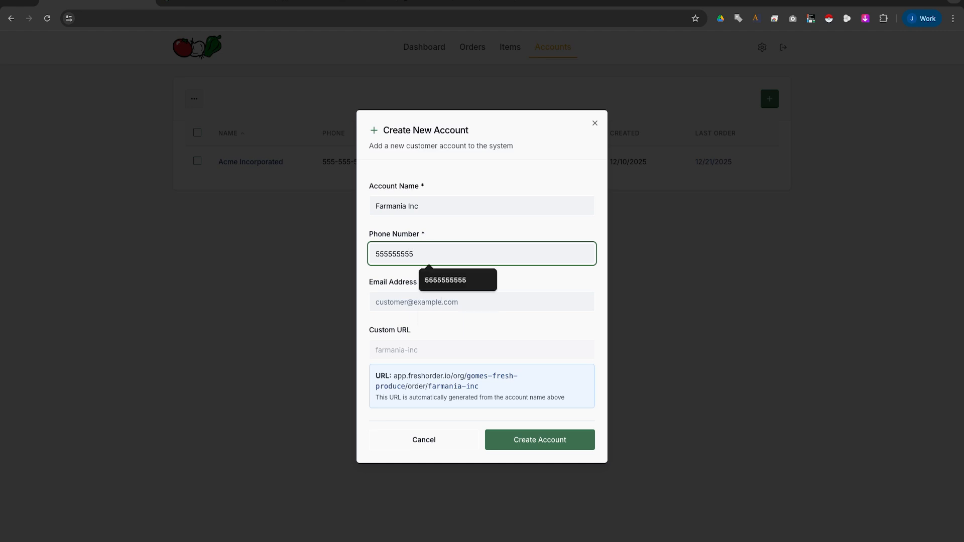
text(4)
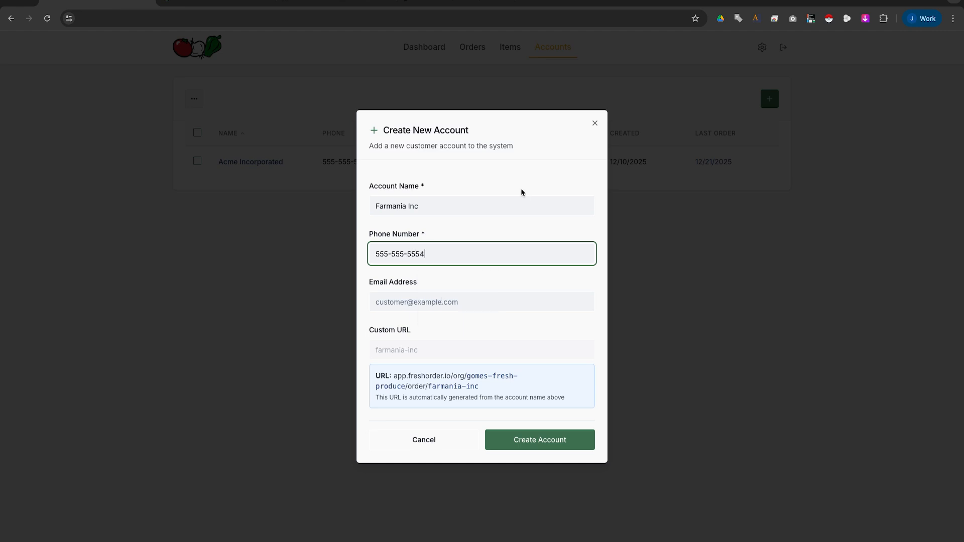
Add the suggested sample e-mail, check the farmania-inc order URL, and create the account.
click(464, 305)
text(customer@)
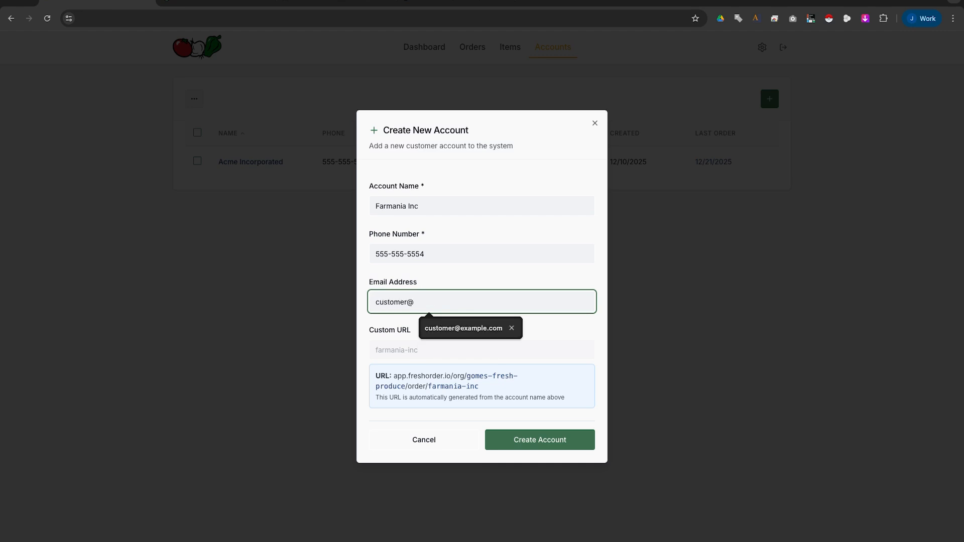
click(468, 326)
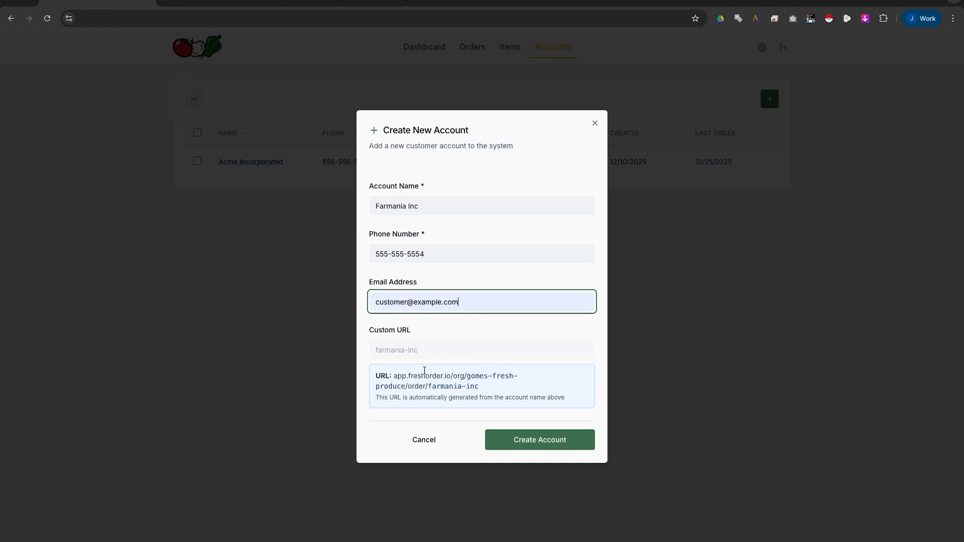
click(390, 378)
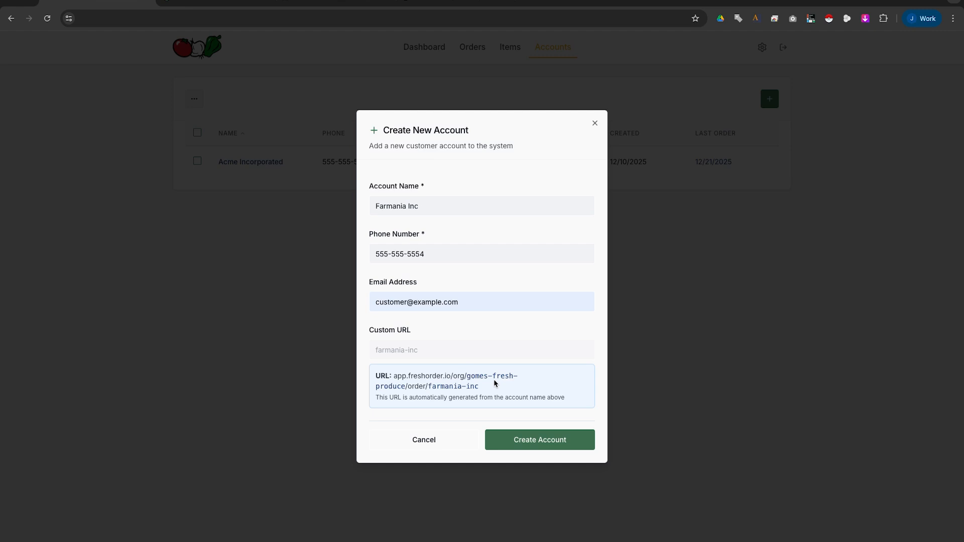
drag(464, 376, 513, 375)
drag(429, 386, 481, 388)
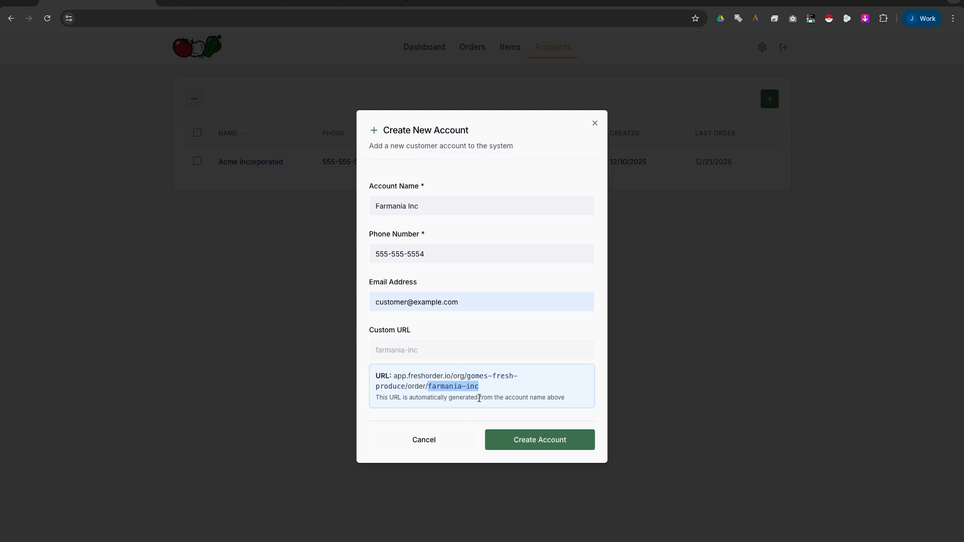
click(534, 441)
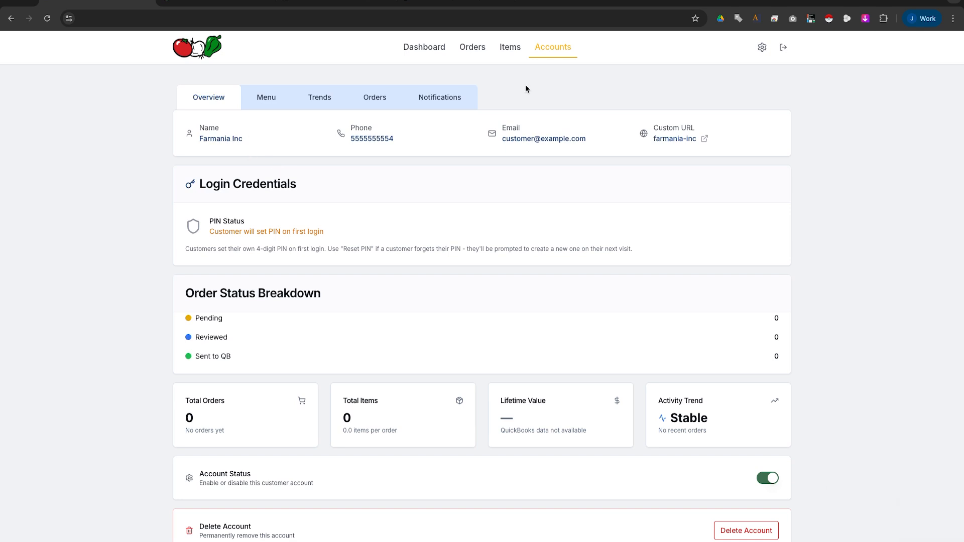
Check the new Farmania Inc row in the accounts list, then open the admin settings.
click(547, 53)
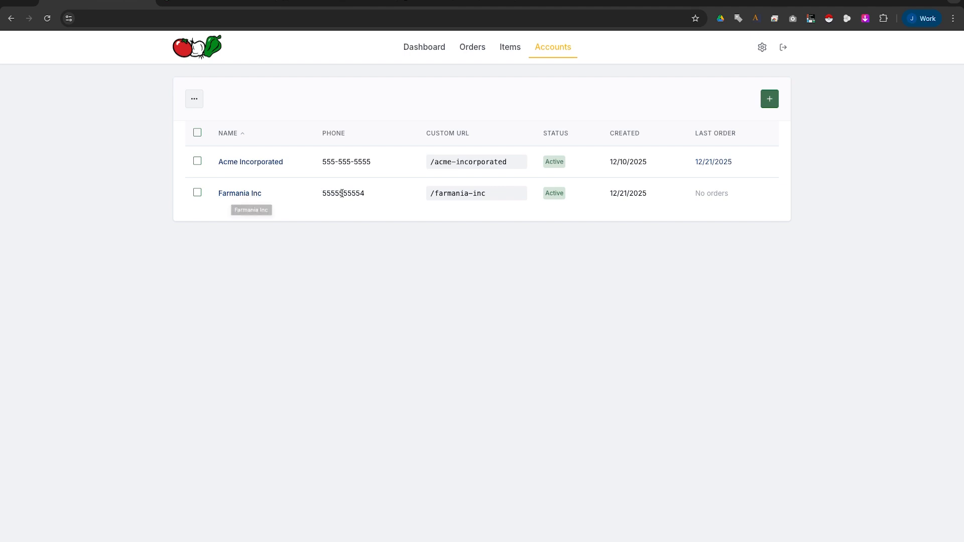
drag(361, 195, 206, 195)
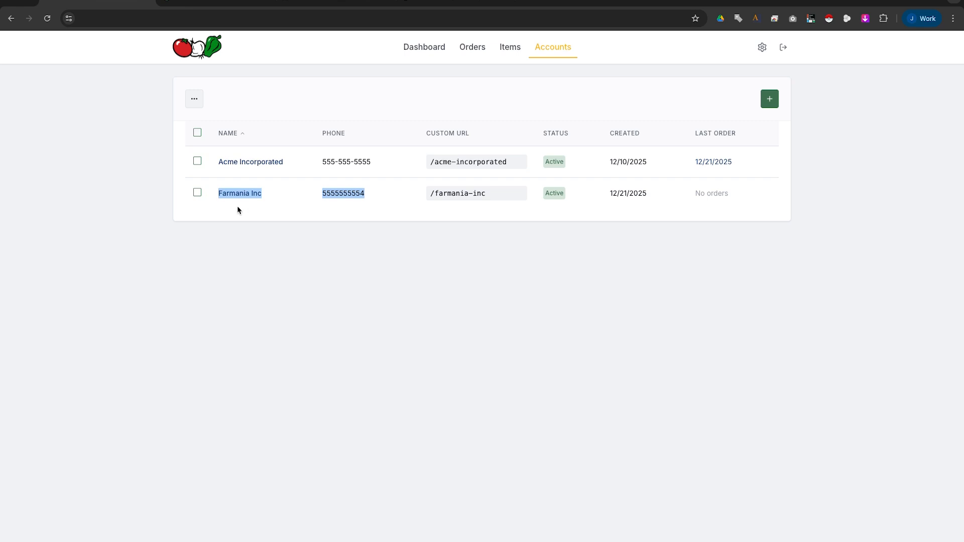
click(279, 210)
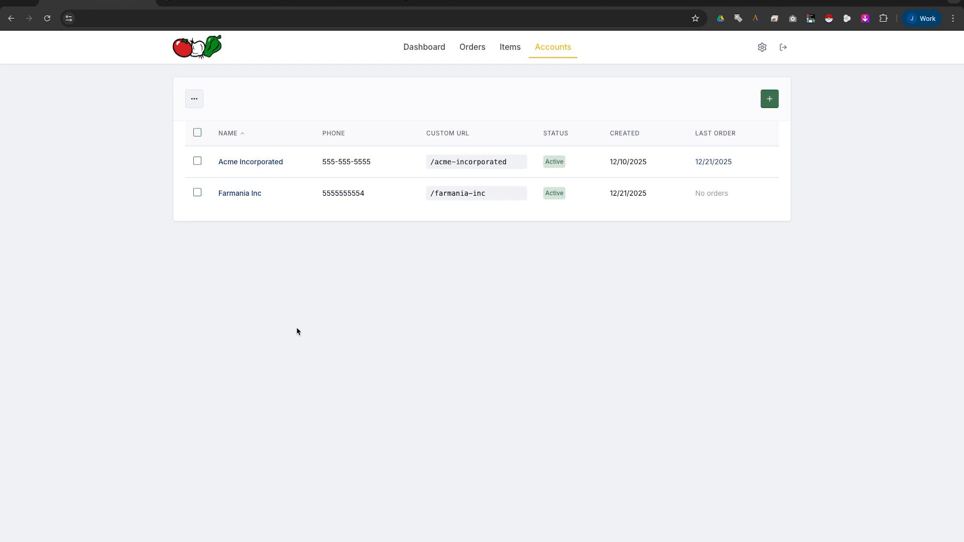
click(762, 46)
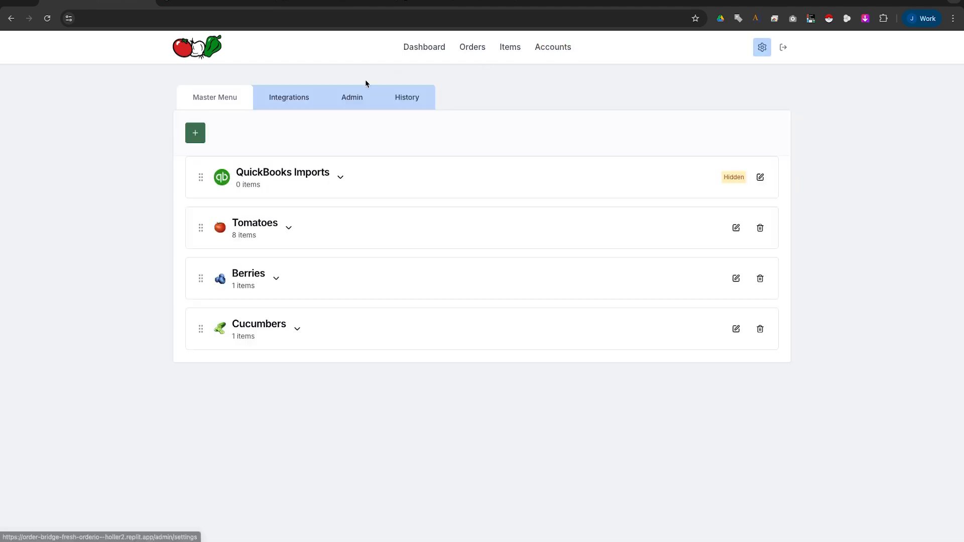
Review the QuickBooks Data Sync counts of linked and unimported customers.
click(289, 98)
scroll(204, 205, down, 1)
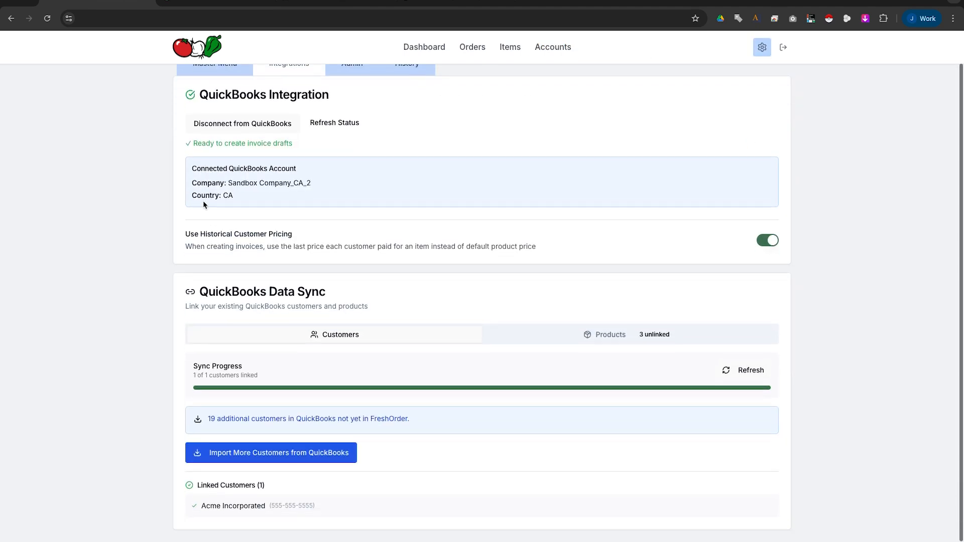
drag(195, 289, 299, 288)
click(344, 288)
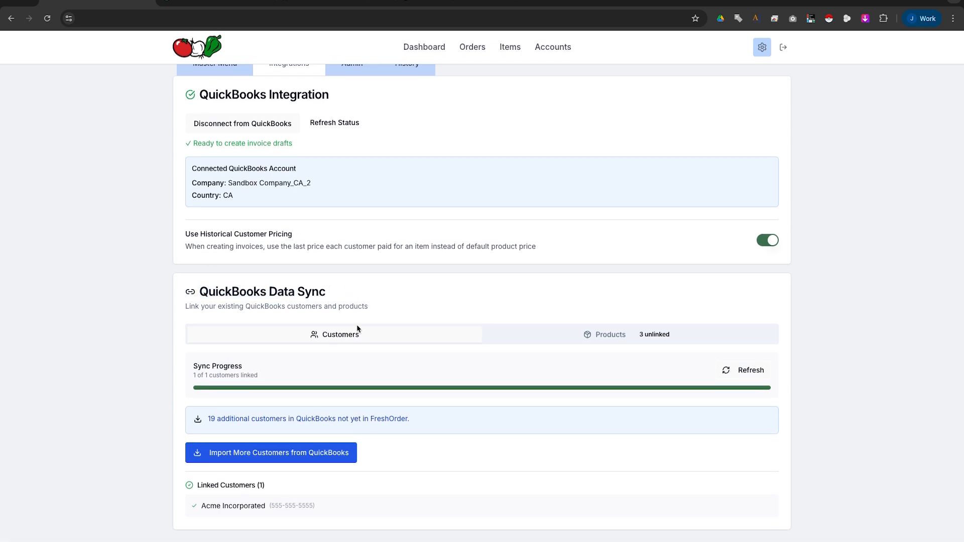
drag(195, 376, 270, 378)
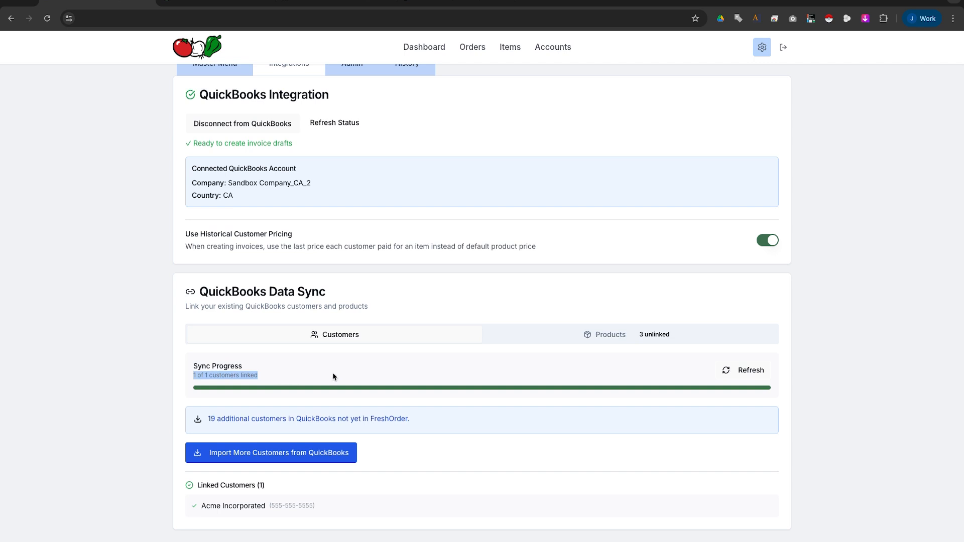
click(206, 419)
drag(208, 419, 414, 423)
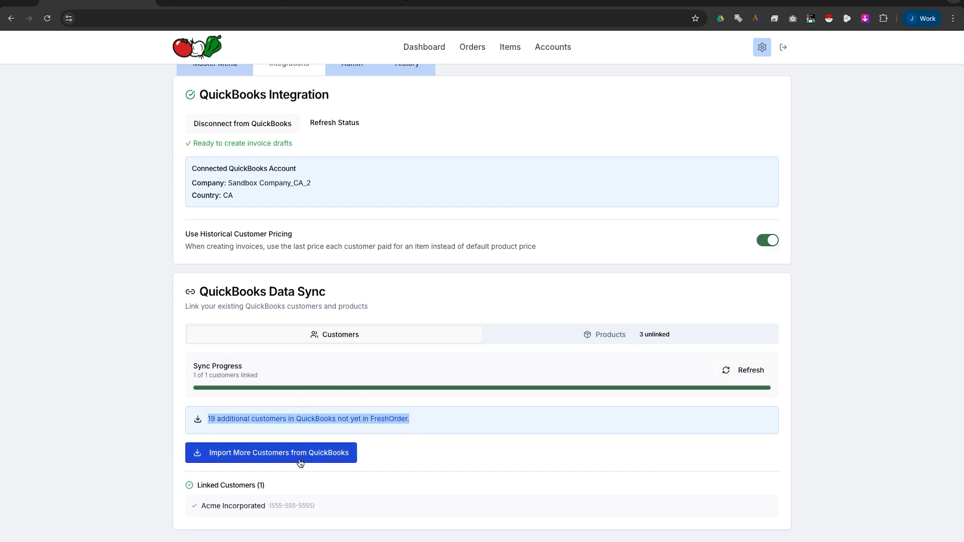
Import every QuickBooks customer except Abercrombie International Group and open the Accounts list.
click(275, 458)
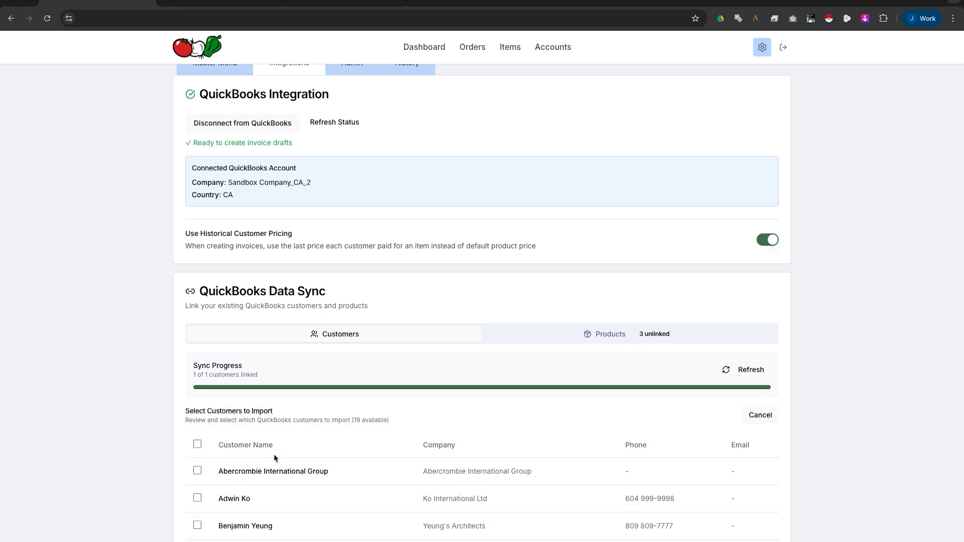
scroll(274, 455, down, 4)
scroll(274, 455, down, 6)
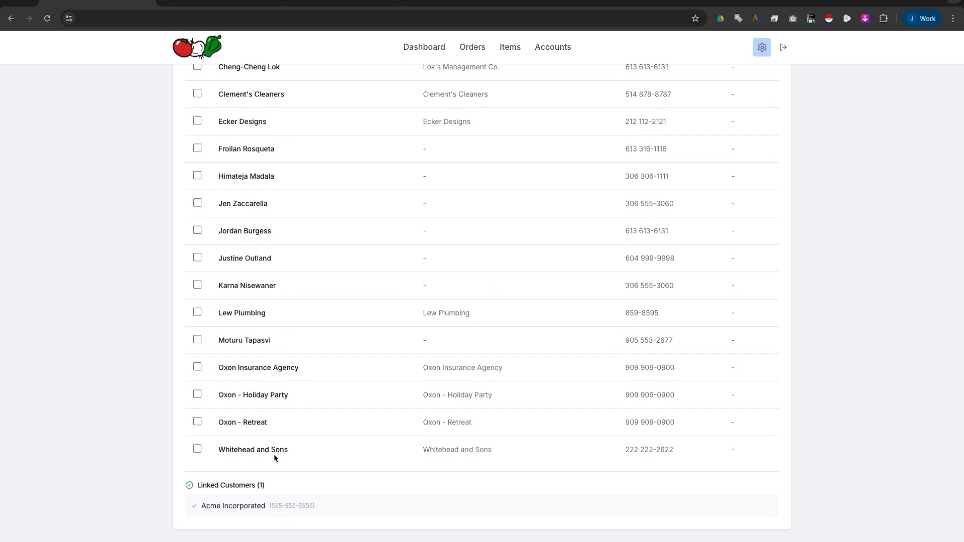
scroll(197, 233, up, 4)
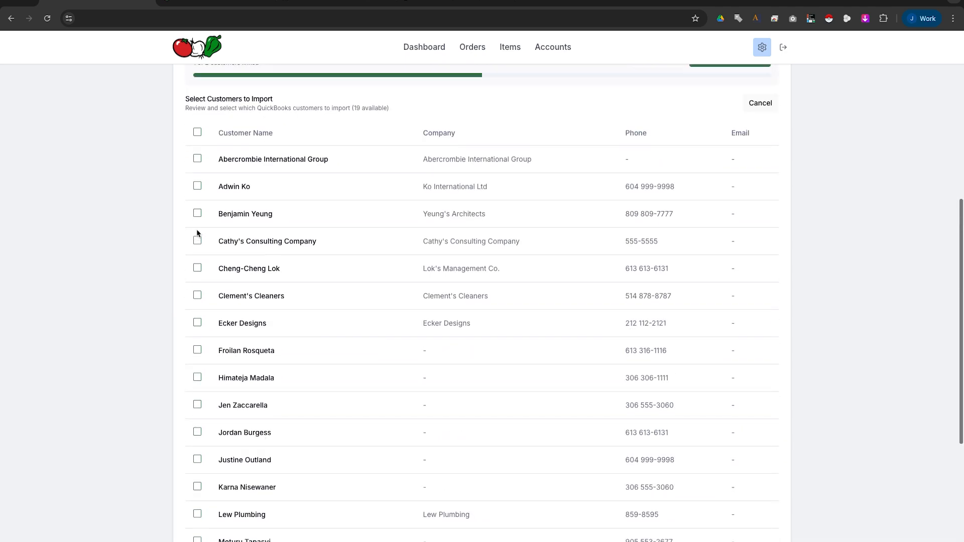
click(197, 132)
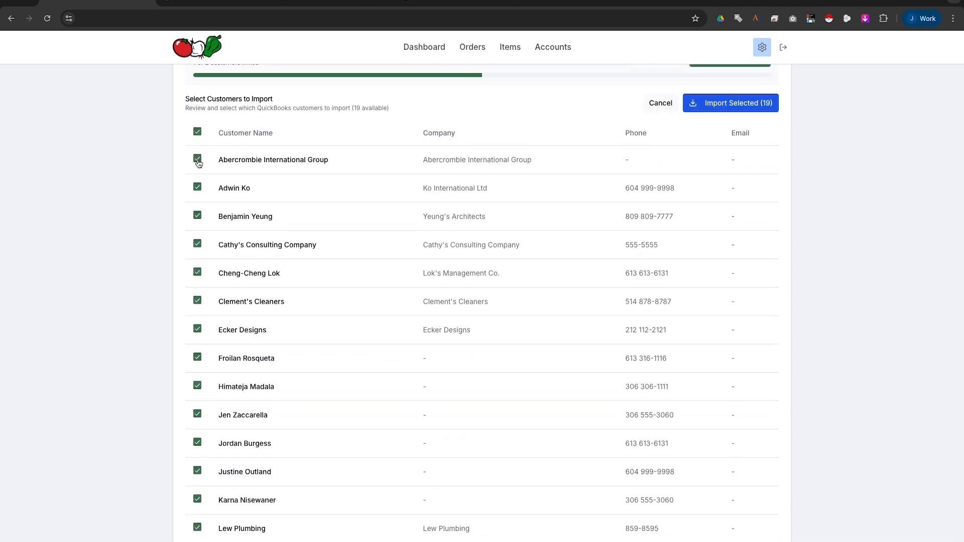
click(197, 158)
scroll(244, 228, down, 5)
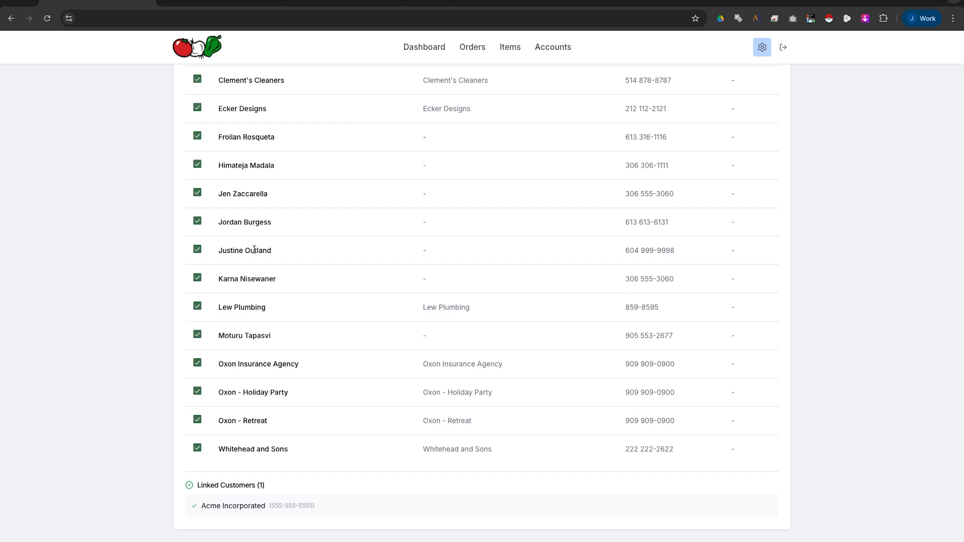
scroll(260, 261, up, 2)
scroll(261, 261, up, 4)
click(721, 139)
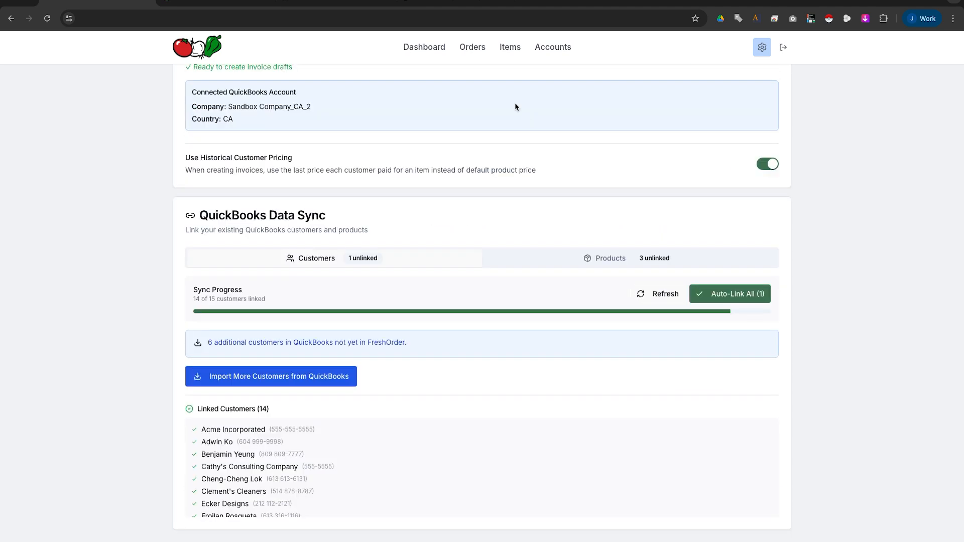
click(553, 54)
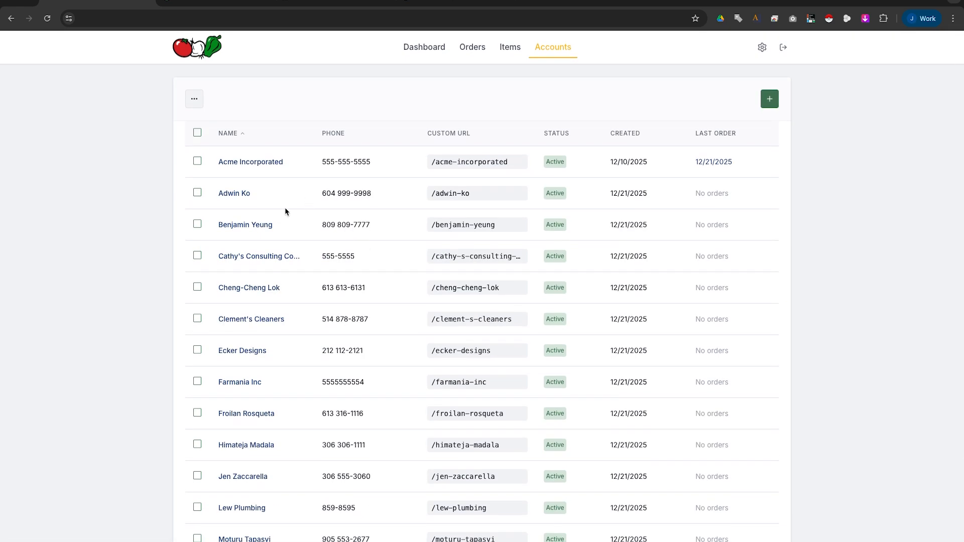
Inspect the second imported customer's menu categories, expanding Tomatoes, then return to admin settings.
drag(326, 193, 500, 194)
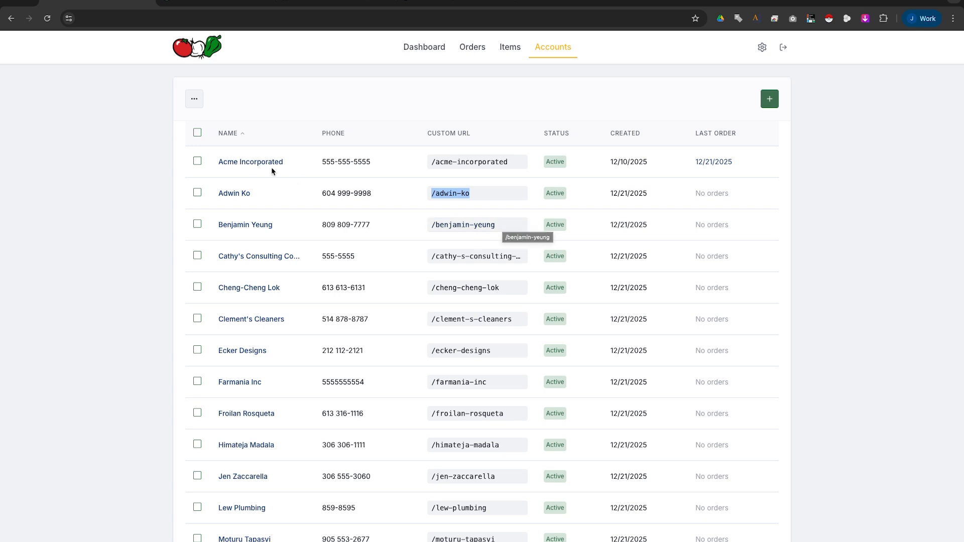
click(242, 193)
click(266, 97)
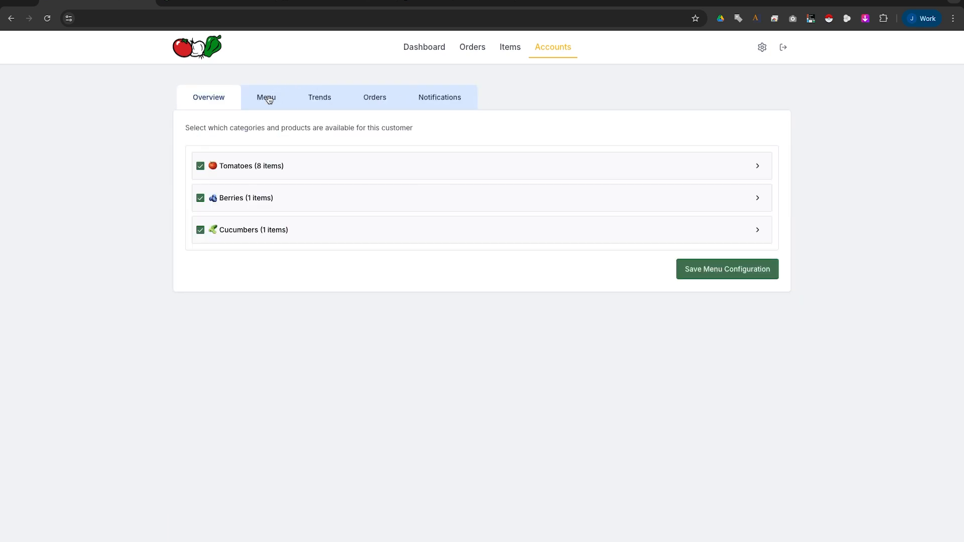
click(758, 168)
click(758, 168)
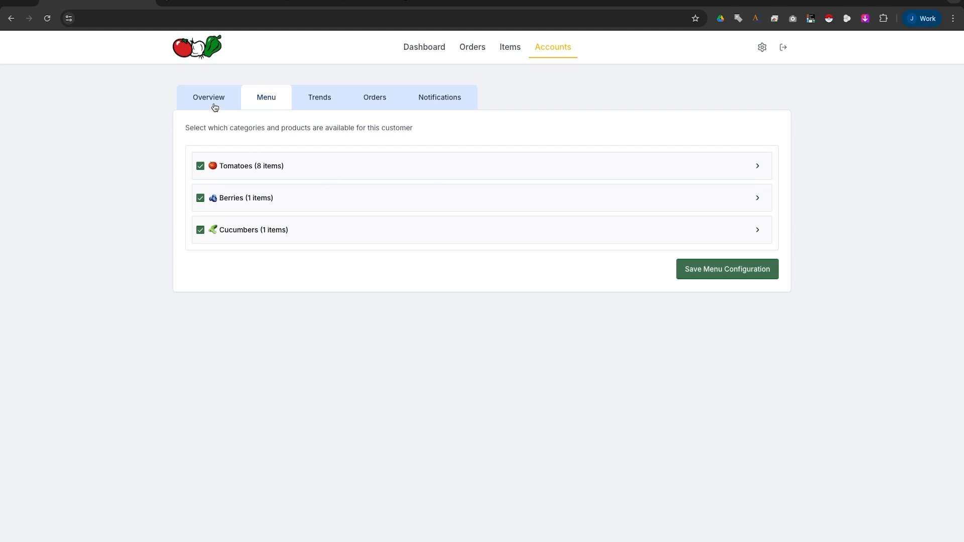
click(762, 50)
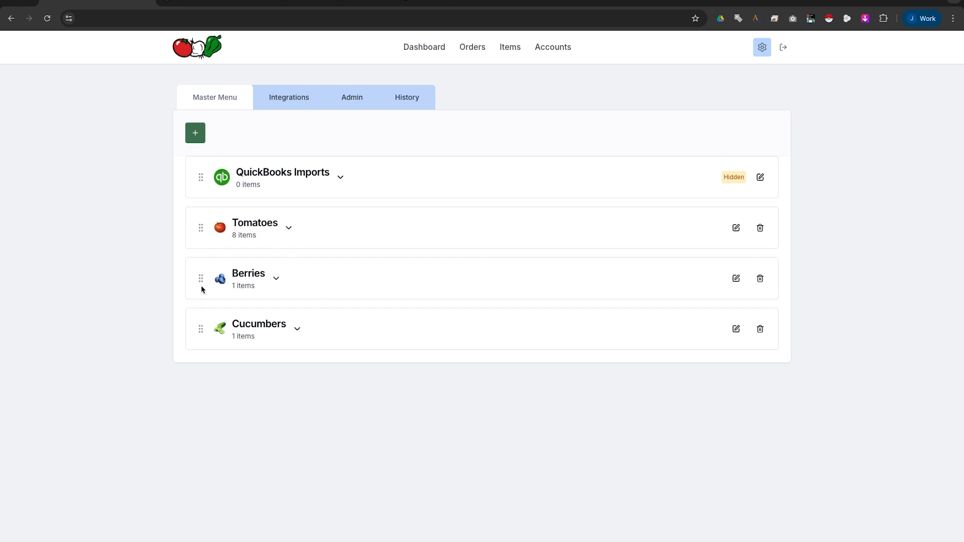
Add a Vegetables category with a broccoli icon and begin a new product named Carrots.
click(196, 135)
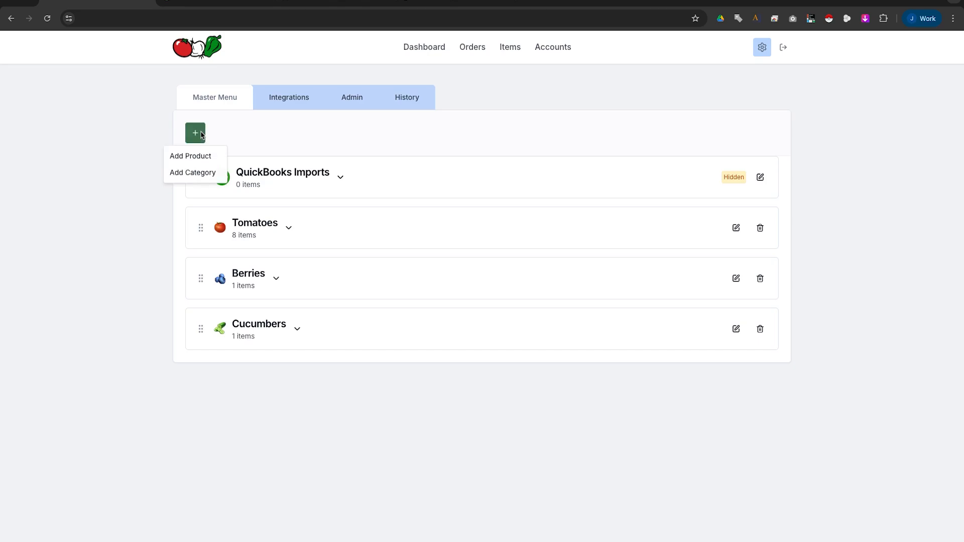
click(200, 171)
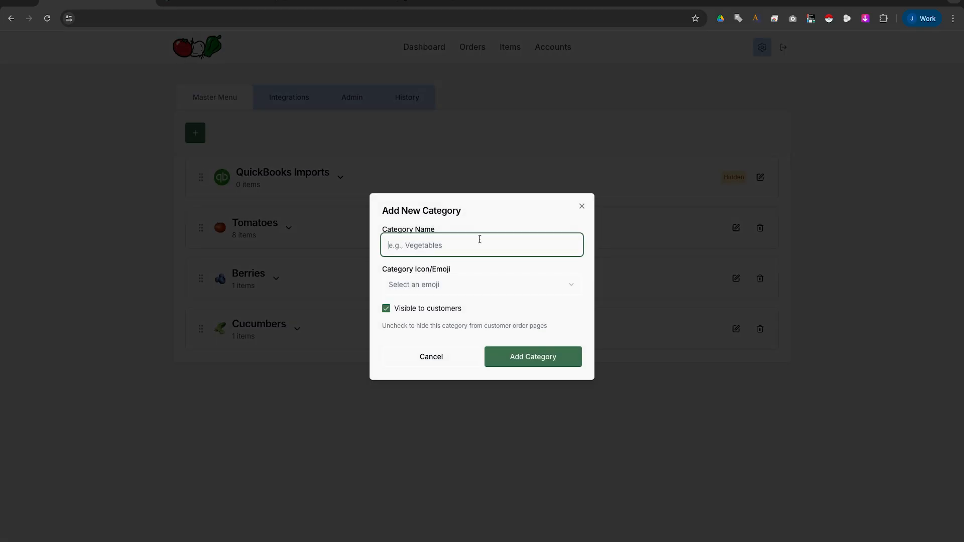
text(Vegetables)
click(482, 284)
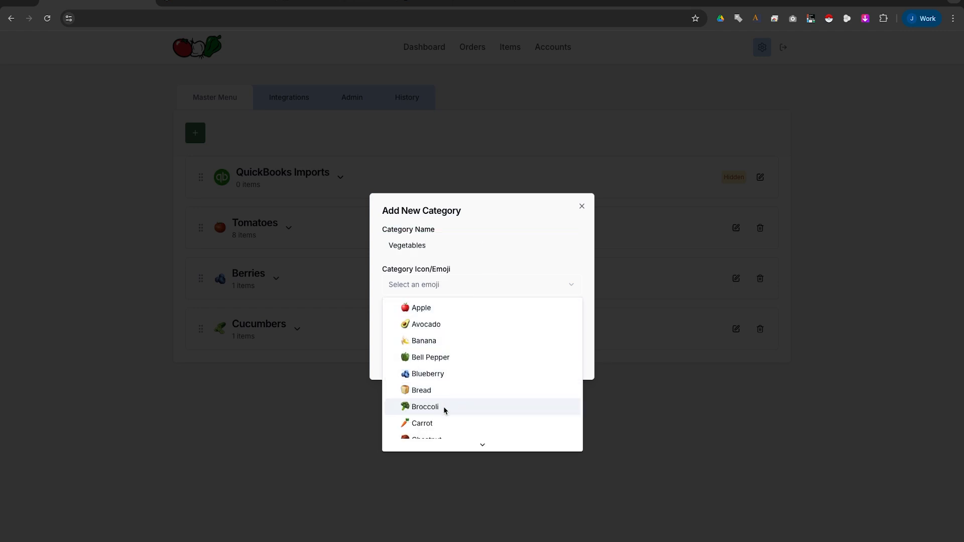
click(445, 408)
click(545, 358)
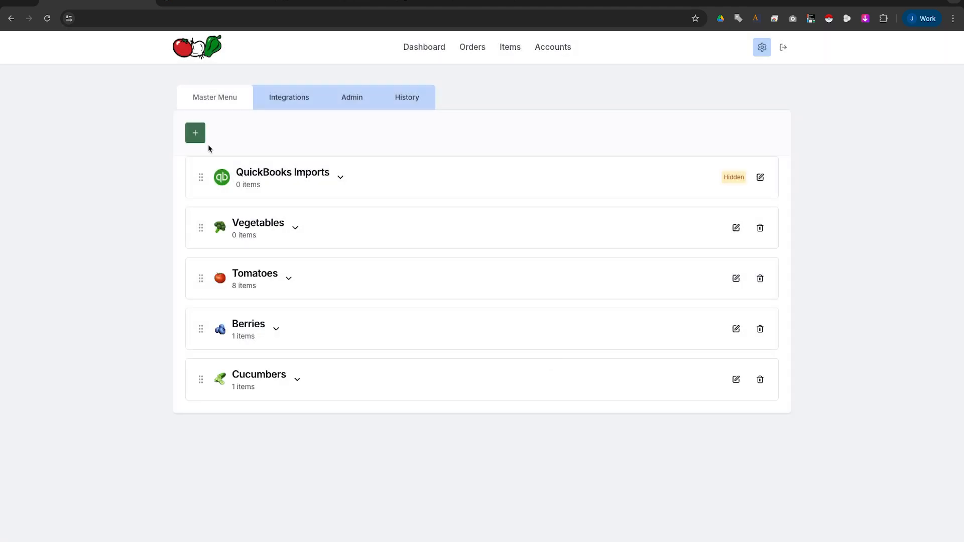
click(196, 135)
click(201, 157)
text(Carro)
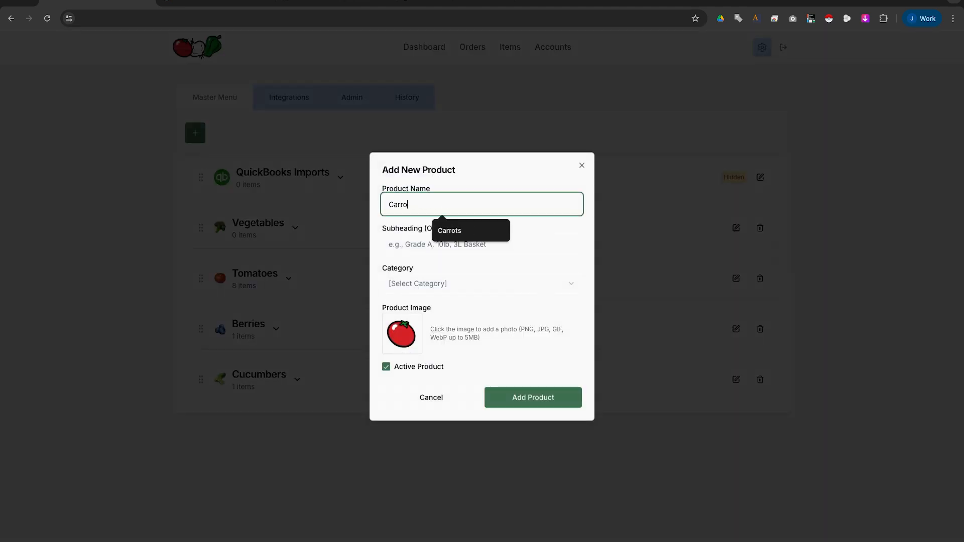
text(ts)
Save the Carrots product with subheading 15lb Box under the Vegetables category.
key(Tab)
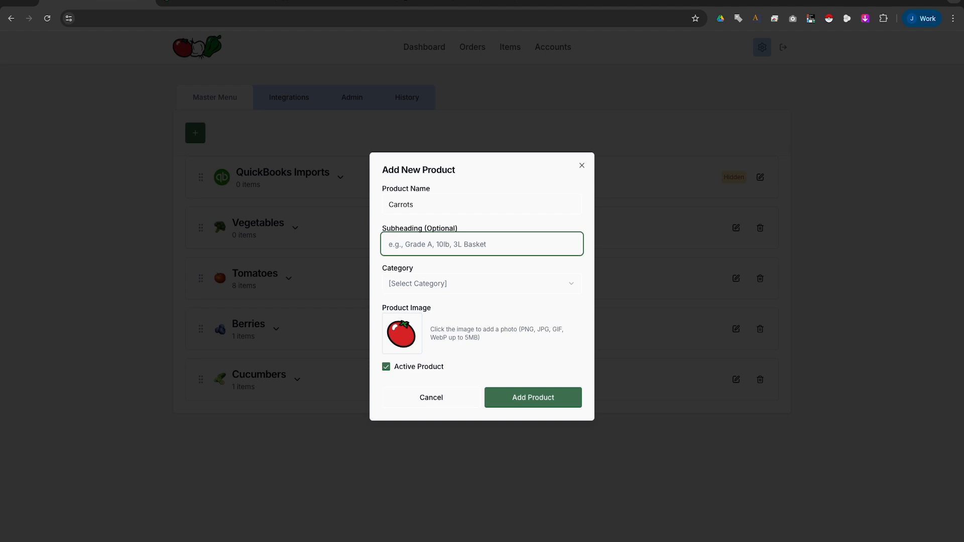
text(15lb Box)
click(457, 284)
click(445, 326)
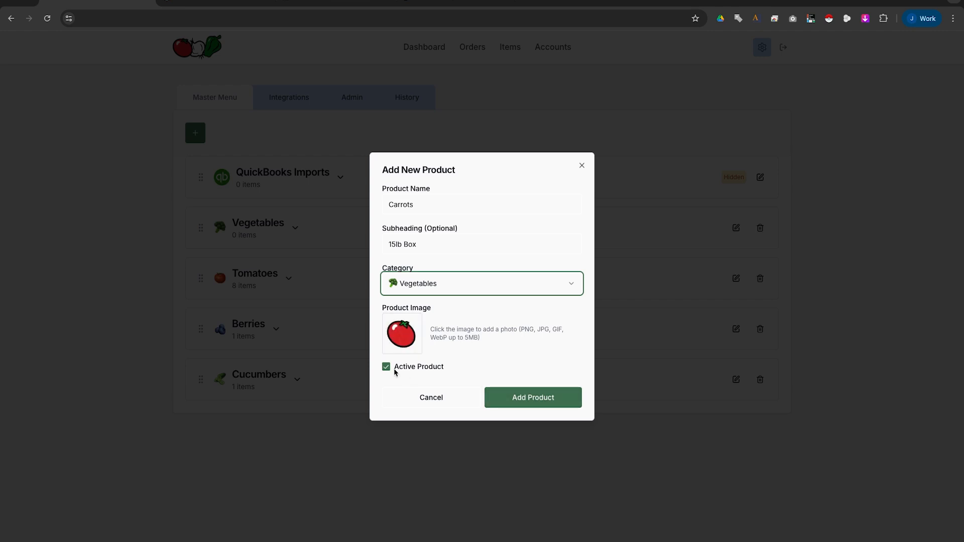
click(563, 401)
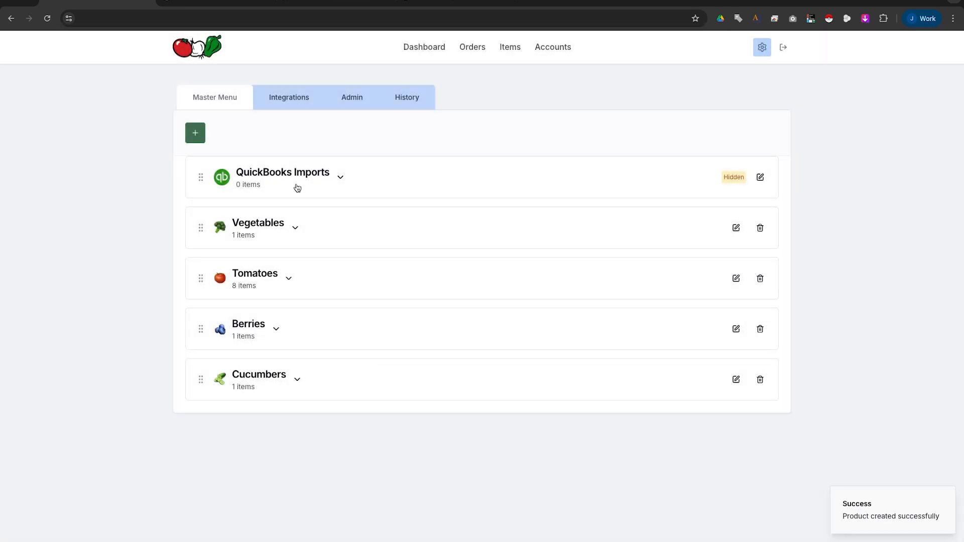
click(296, 228)
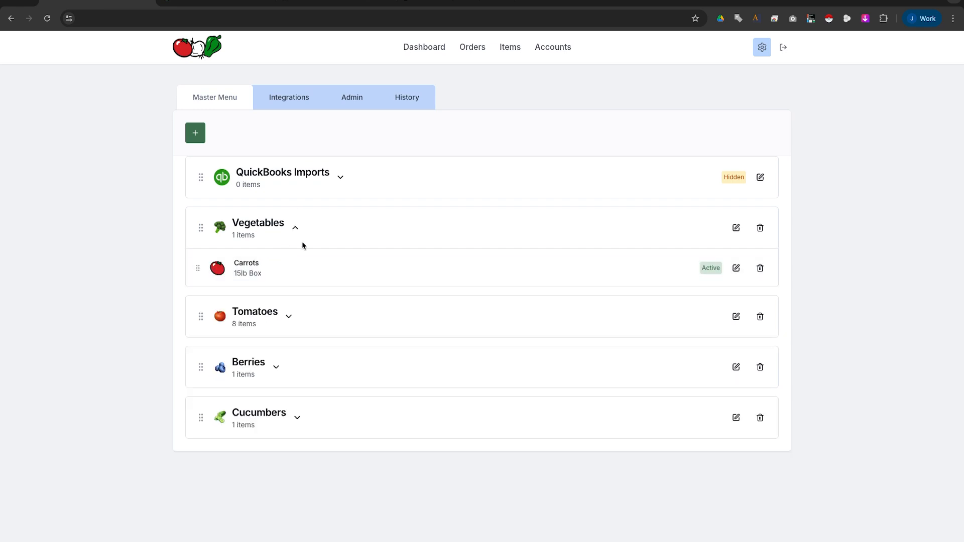
click(296, 229)
Move Vegetables below Tomatoes, make Red Grape 12×1 clamshell third, and return Beefsteak - 15lb to Tomatoes.
drag(201, 233, 198, 291)
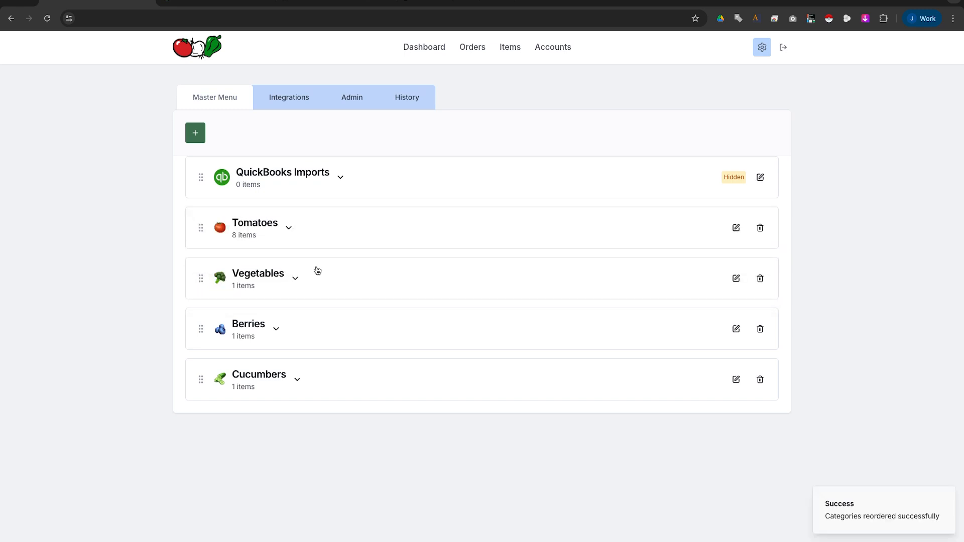
click(290, 229)
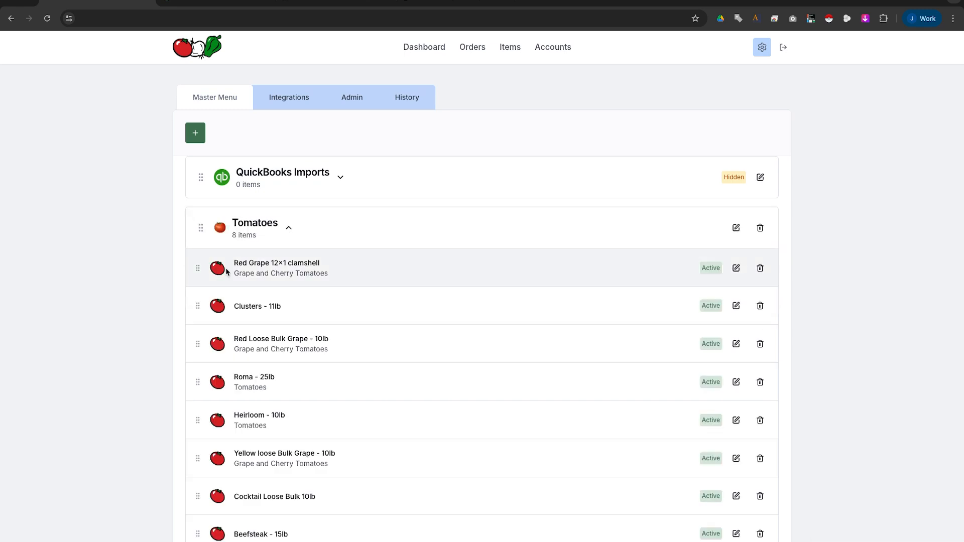
drag(195, 268, 196, 339)
scroll(195, 339, down, 4)
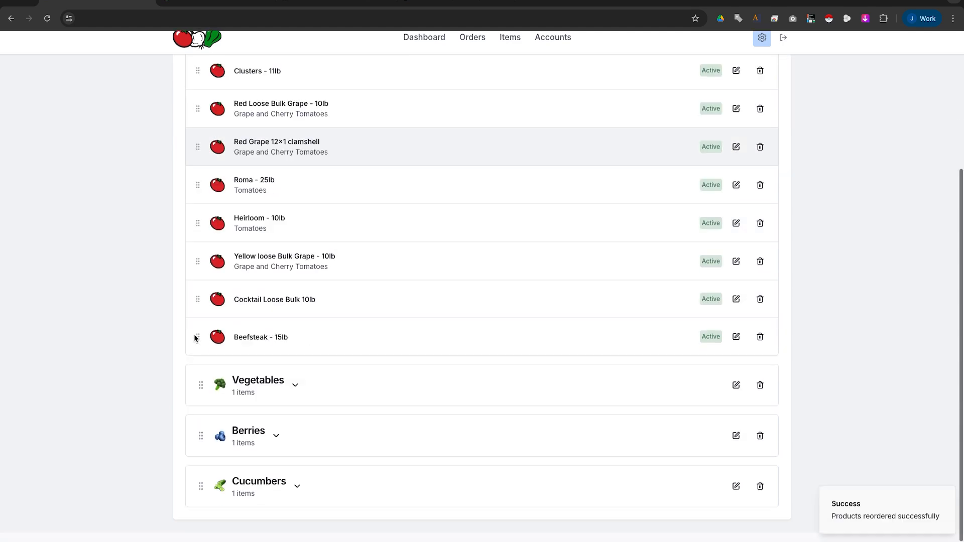
drag(199, 345, 203, 401)
click(297, 395)
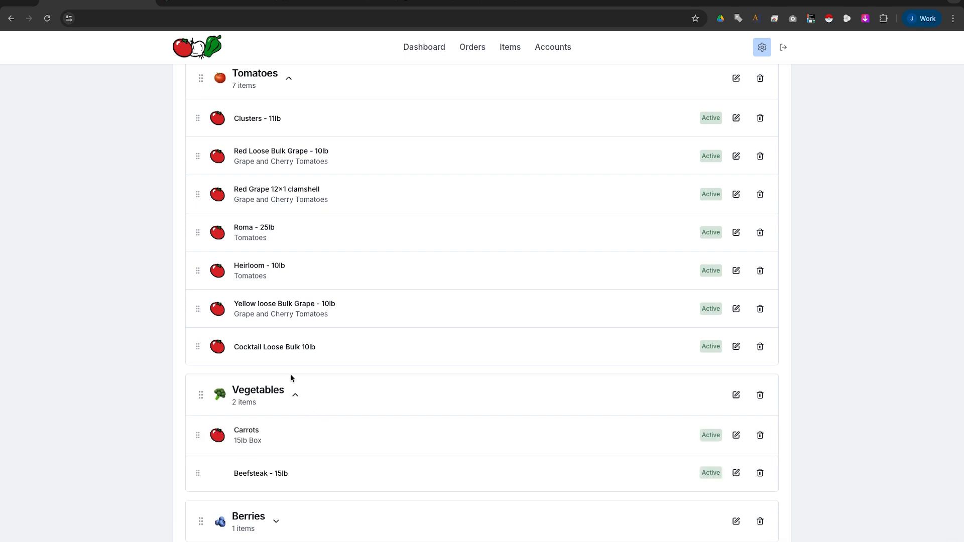
scroll(295, 352, down, 1)
drag(198, 405, 218, 267)
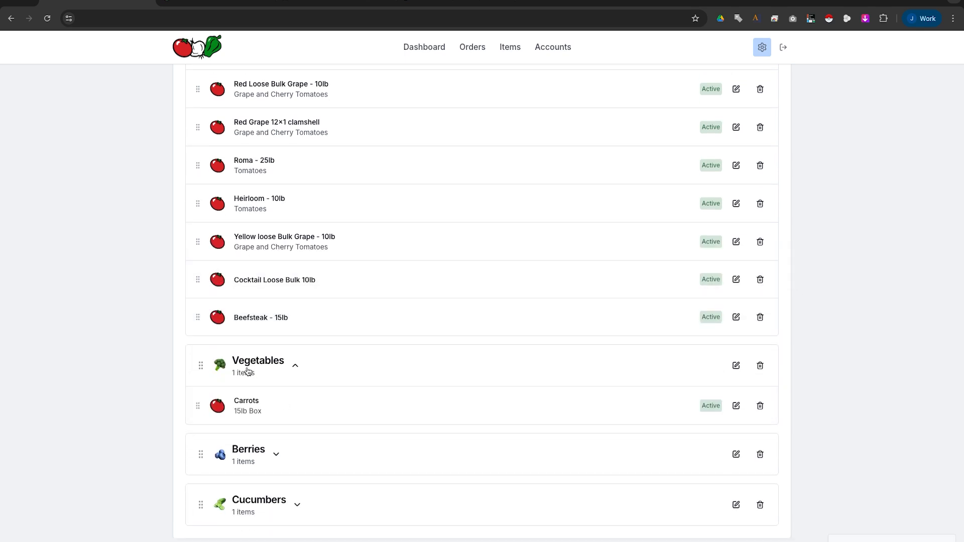
scroll(297, 363, up, 5)
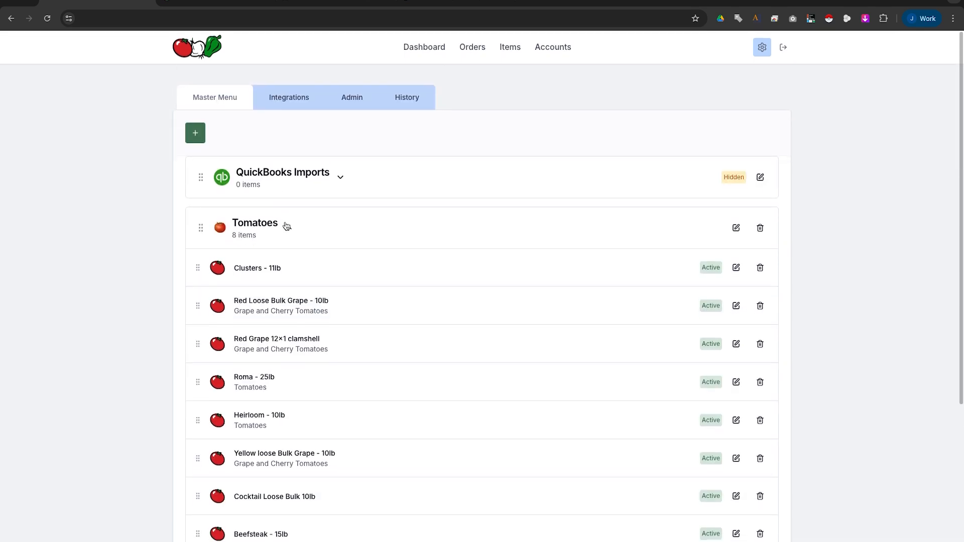
click(287, 227)
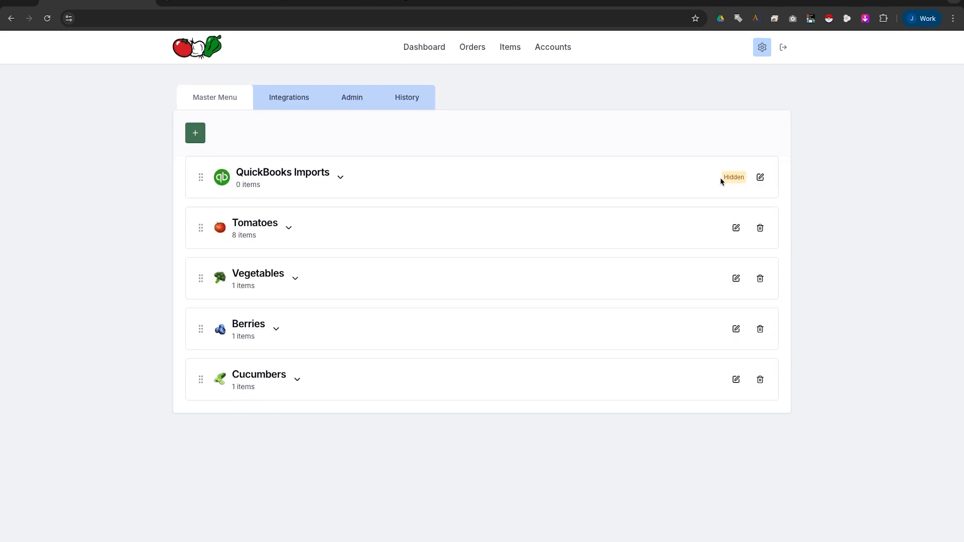
Check the QuickBooks Imports category contents, then switch to the QuickBooks invoices tab.
drag(723, 178, 752, 180)
click(638, 171)
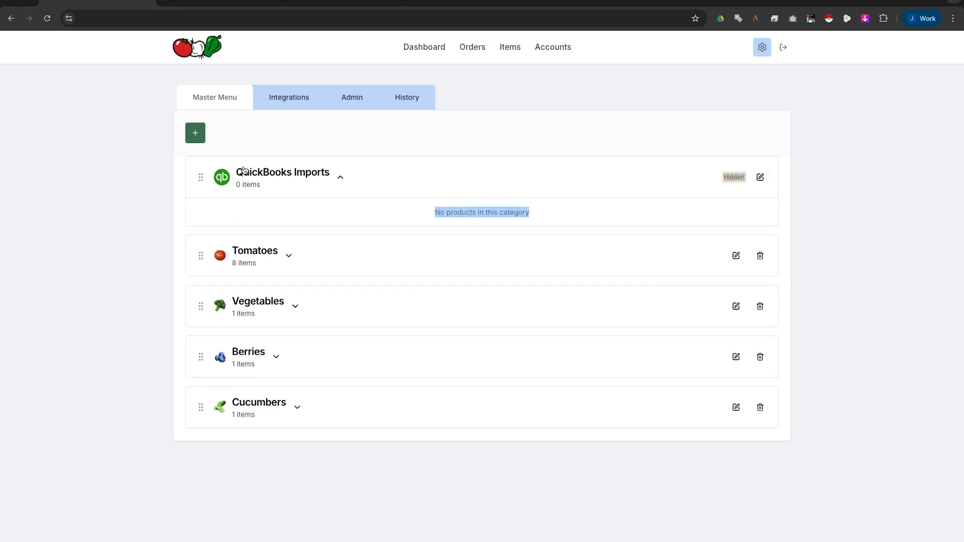
click(349, 182)
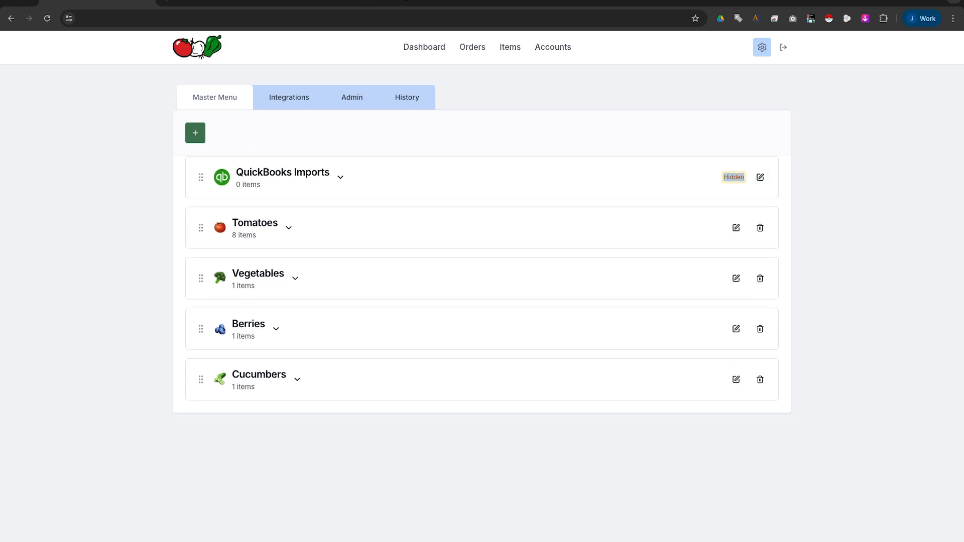
click(209, 13)
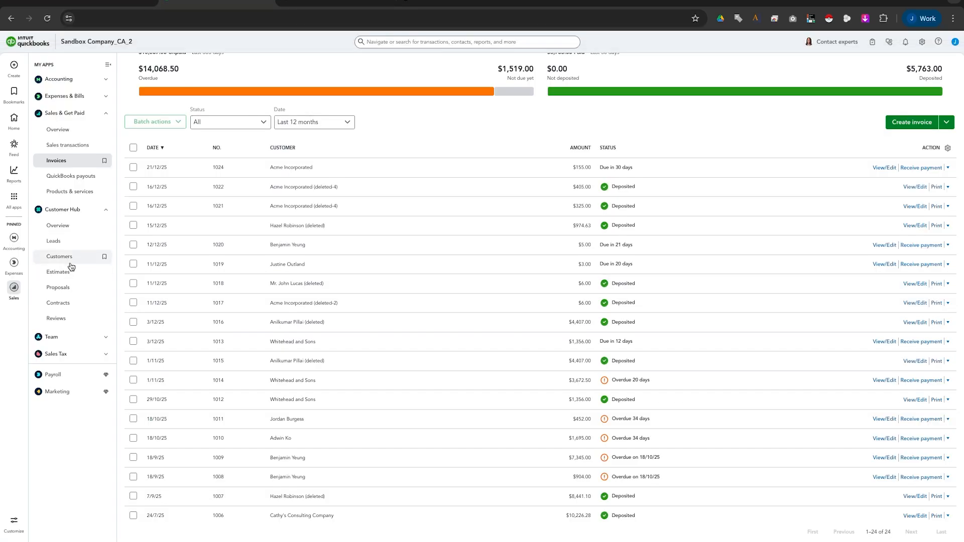
Browse QuickBooks Online's Customers and Products & services lists, then go back to FreshOrder.
click(72, 259)
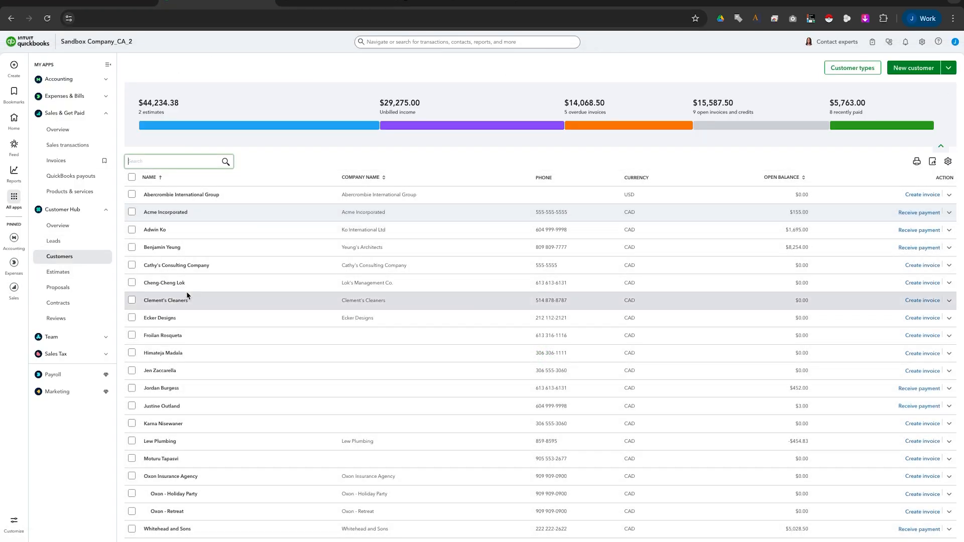
click(78, 194)
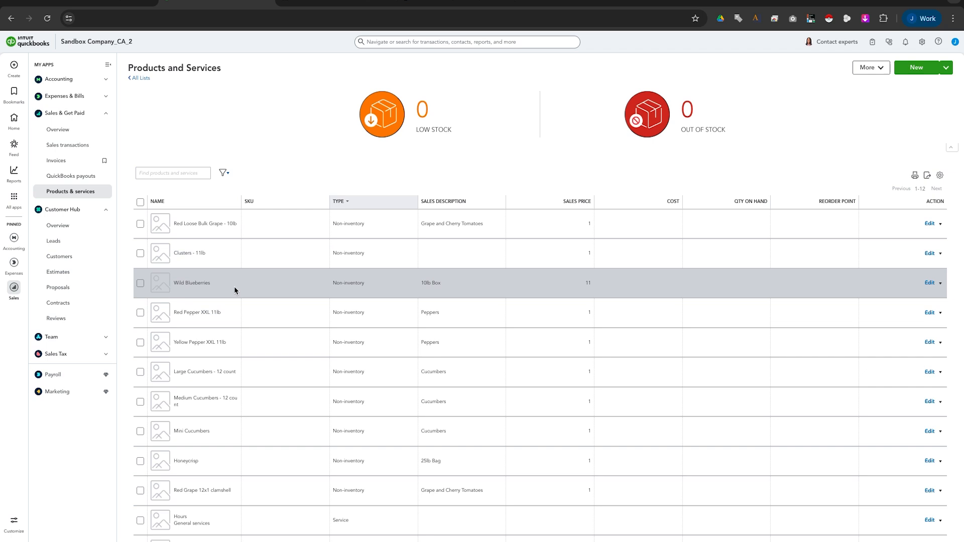
click(132, 3)
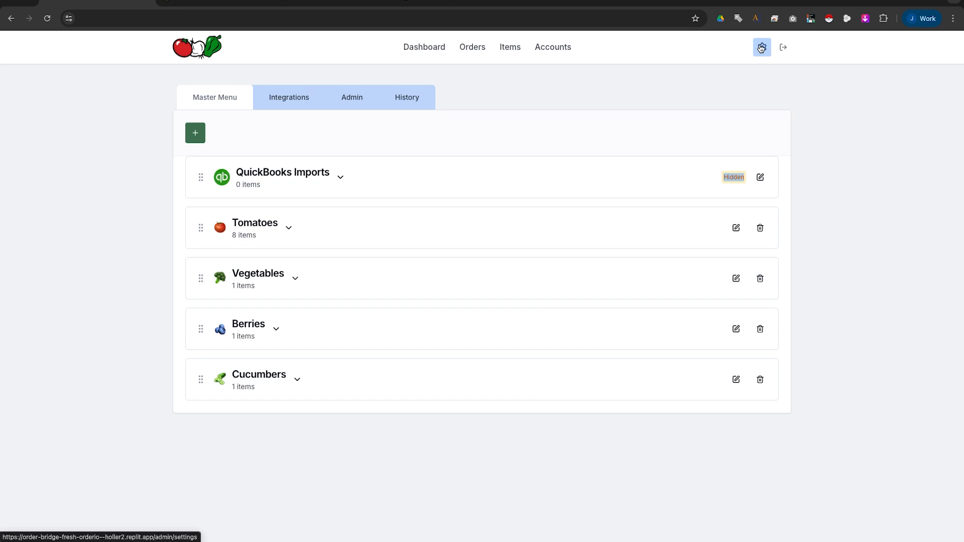
Import all listed QuickBooks products except Hours and Services via the Products sync.
click(291, 103)
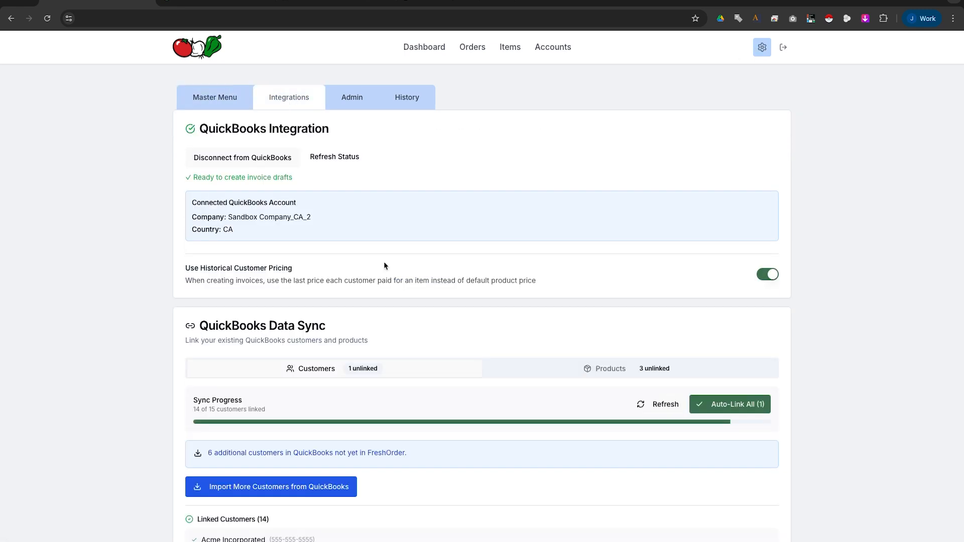
scroll(407, 316, down, 1)
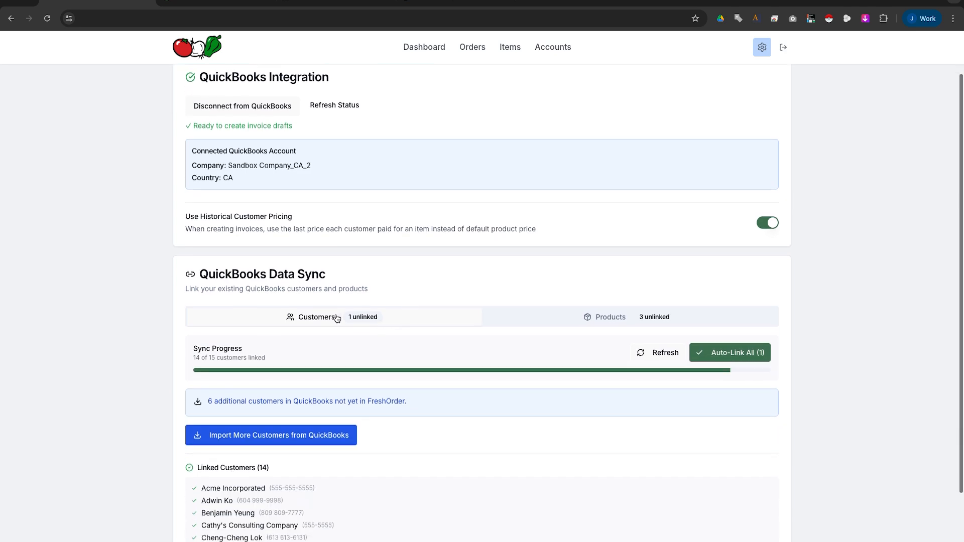
click(621, 317)
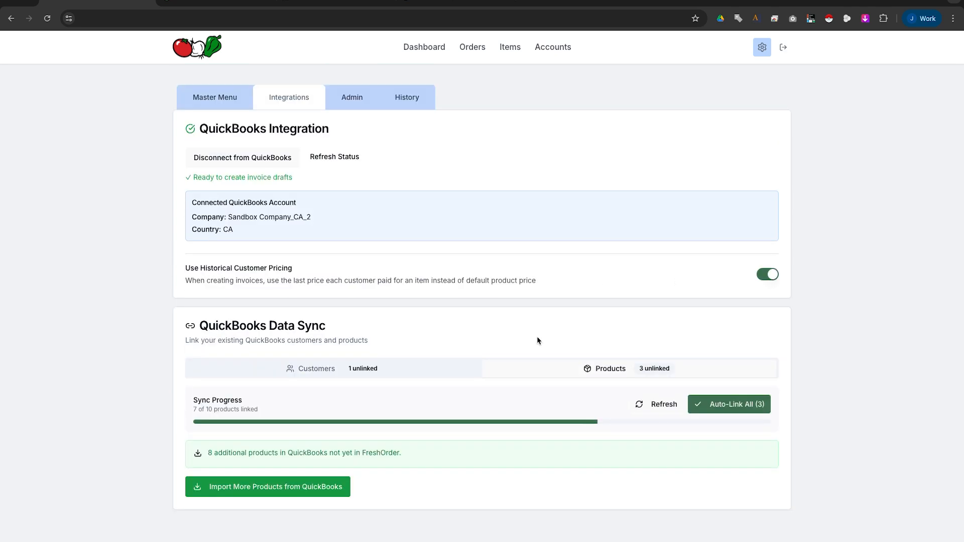
click(280, 486)
click(196, 277)
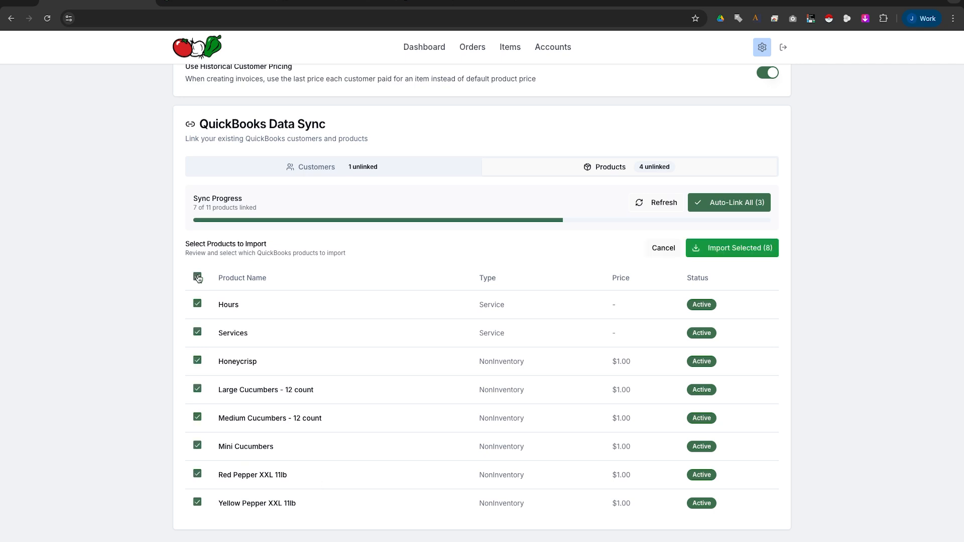
click(199, 308)
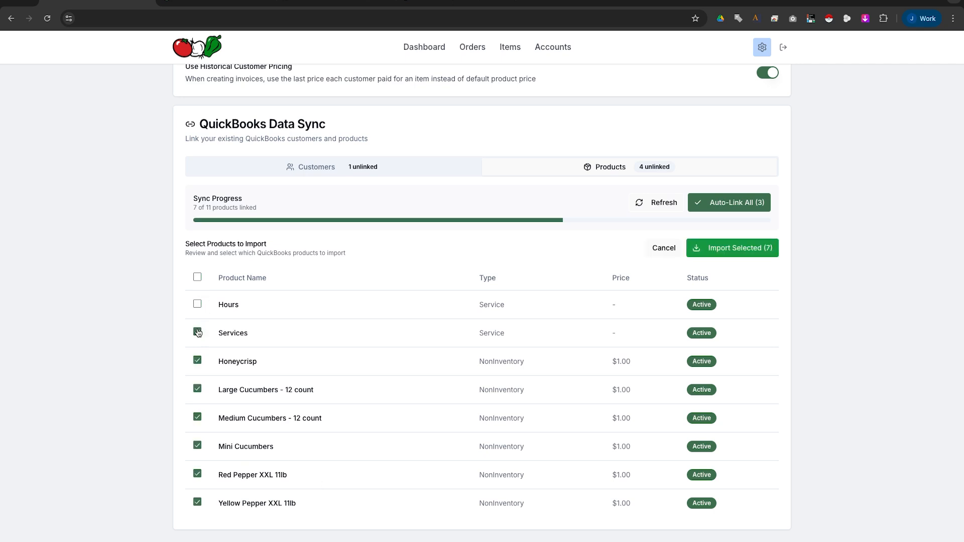
click(197, 333)
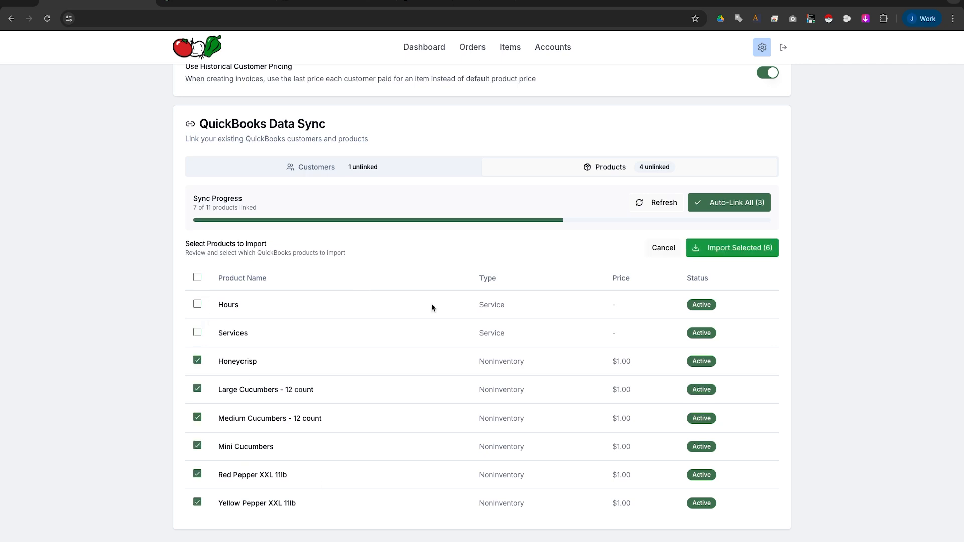
click(744, 252)
Compare the imported Mini Cucumbers against QuickBooks, then expand QuickBooks Imports in the Master Menu.
scroll(314, 493, down, 1)
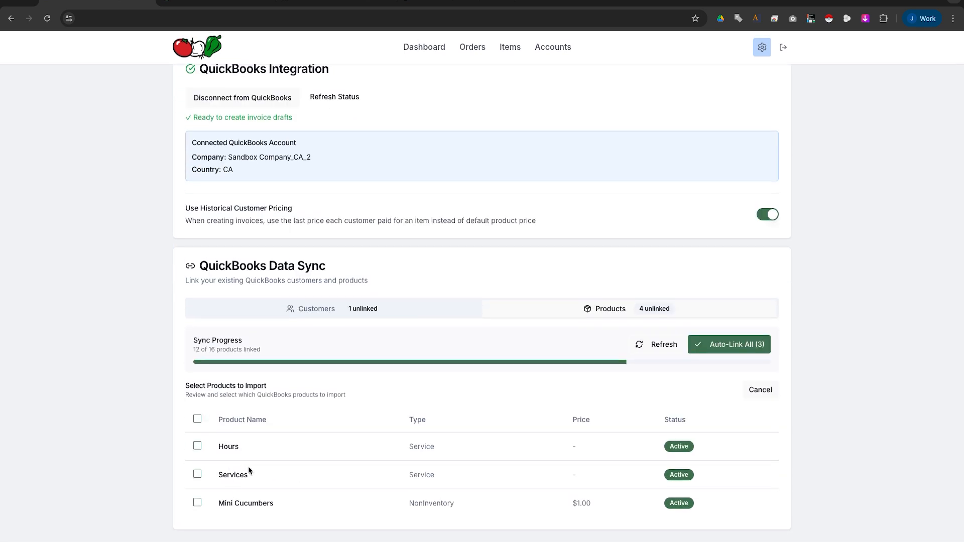
triple_click(230, 504)
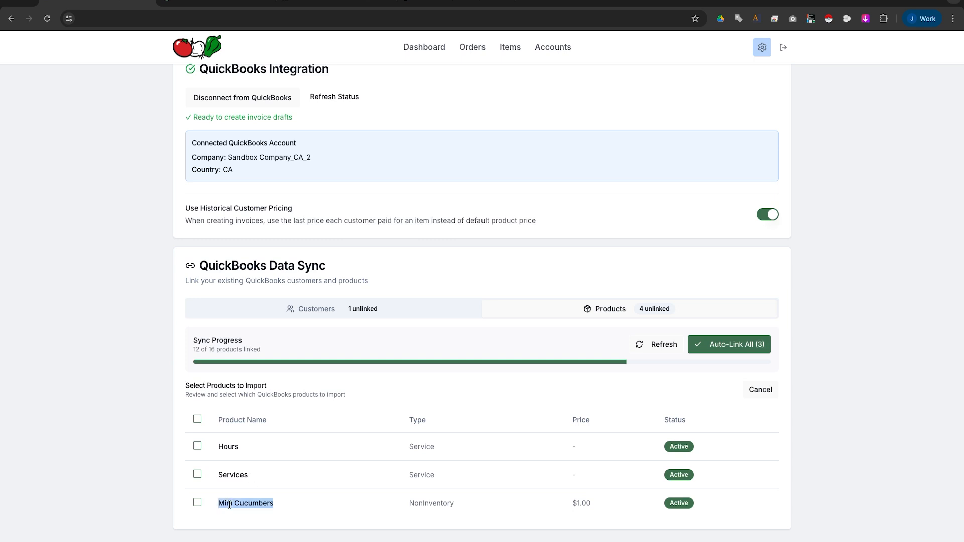
key(ctrl+Tab)
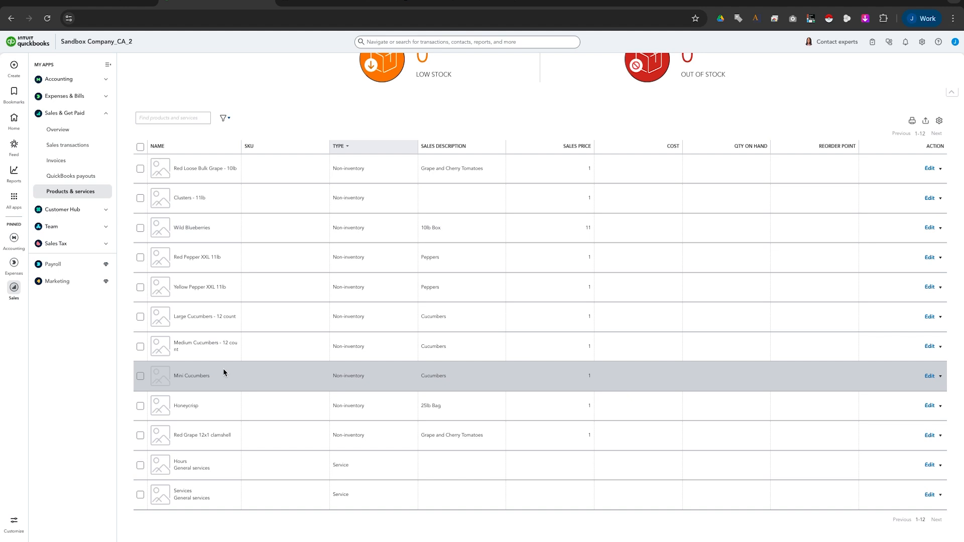
click(122, 2)
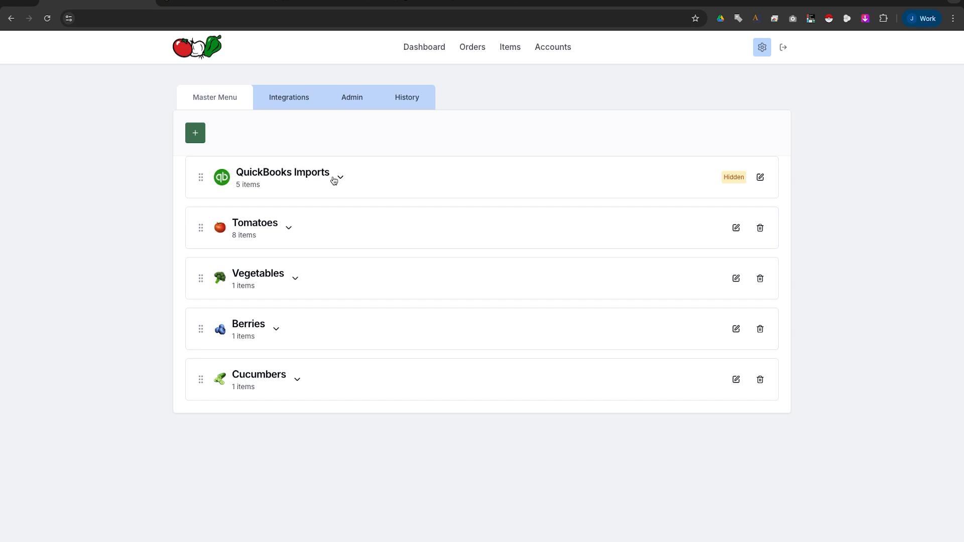
click(333, 178)
Move Yellow Pepper XXL 11lb into Vegetables and Medium Cucumbers, Large Cucumbers and Honeycrisp into Cucumbers.
scroll(274, 202, down, 3)
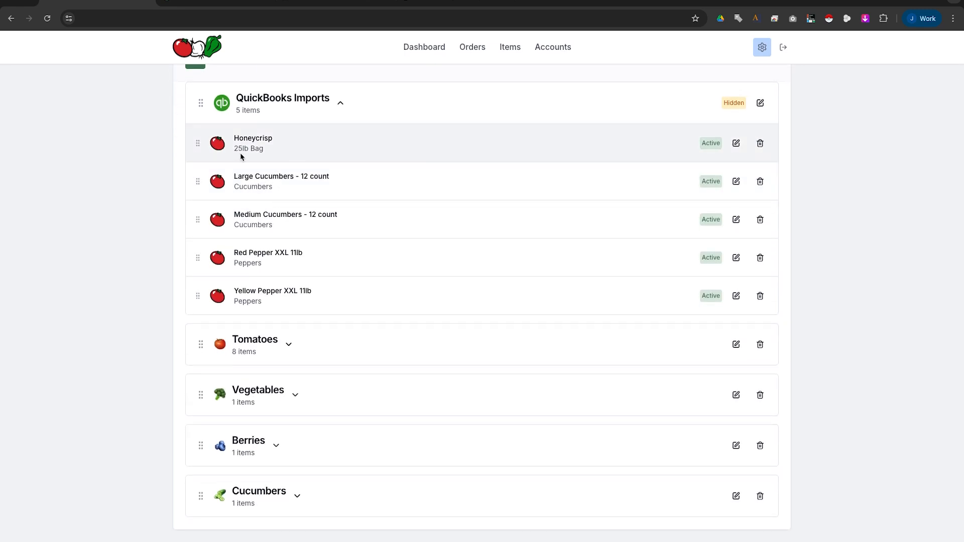
double_click(732, 103)
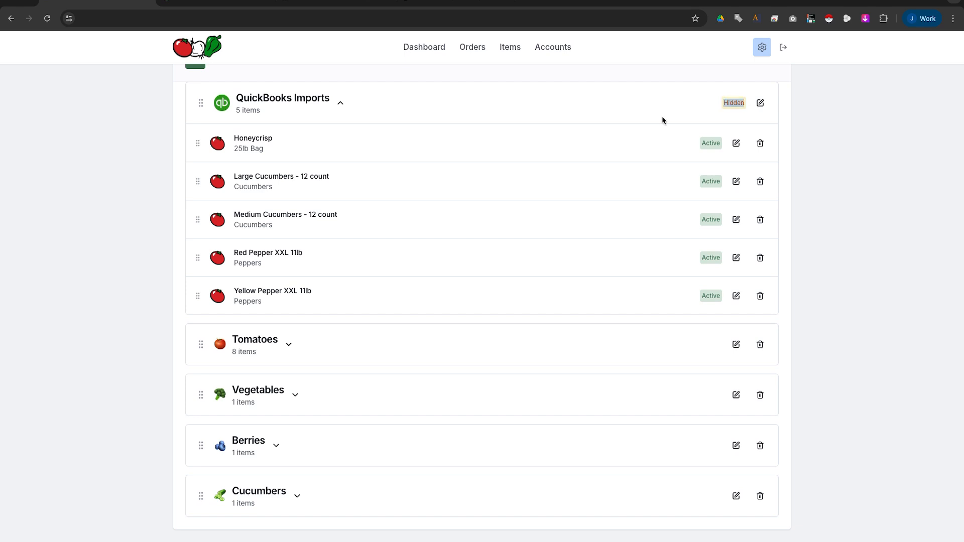
drag(197, 294, 220, 394)
drag(198, 295, 227, 499)
drag(198, 255, 215, 444)
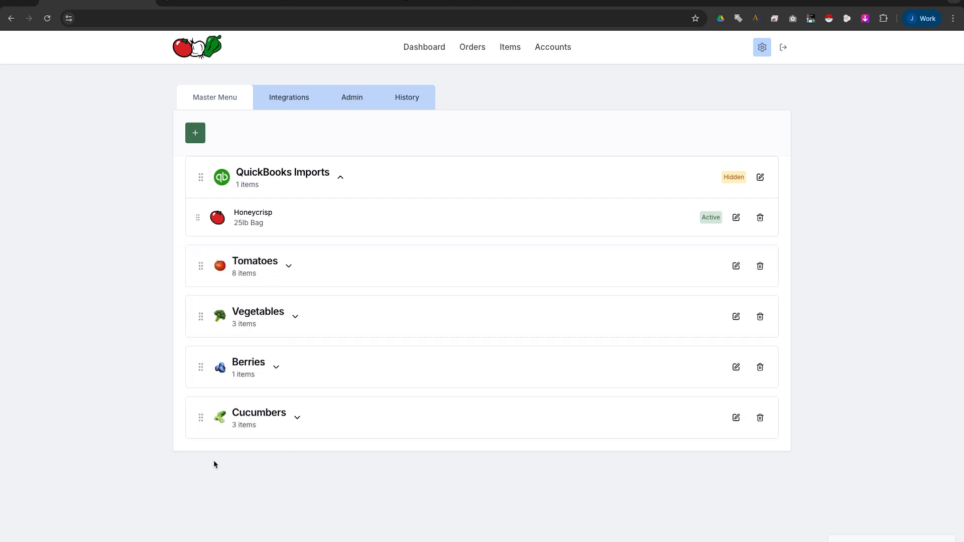
drag(198, 217, 203, 426)
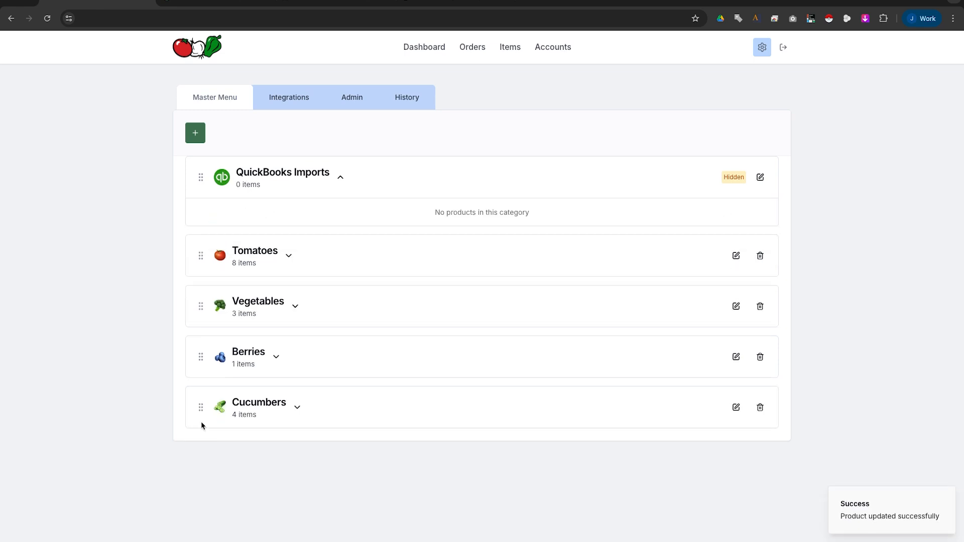
click(340, 178)
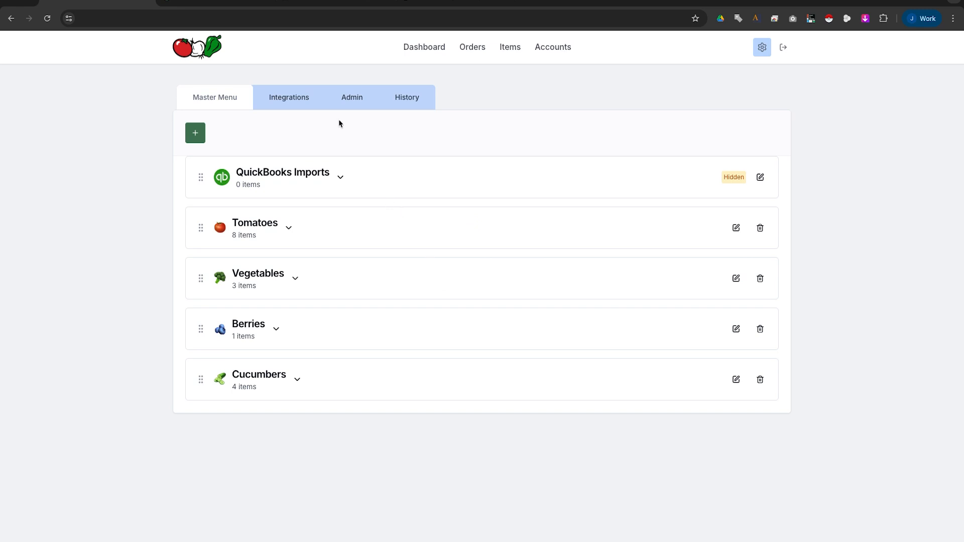
Open and close Acme Incorporated's order #ORD-023 details on the Orders page, then begin a new order.
click(467, 47)
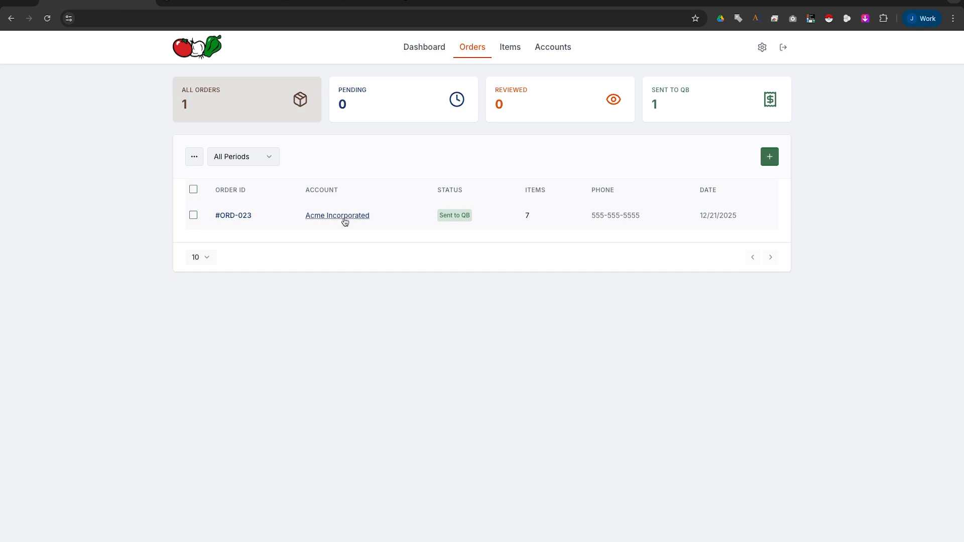
click(245, 216)
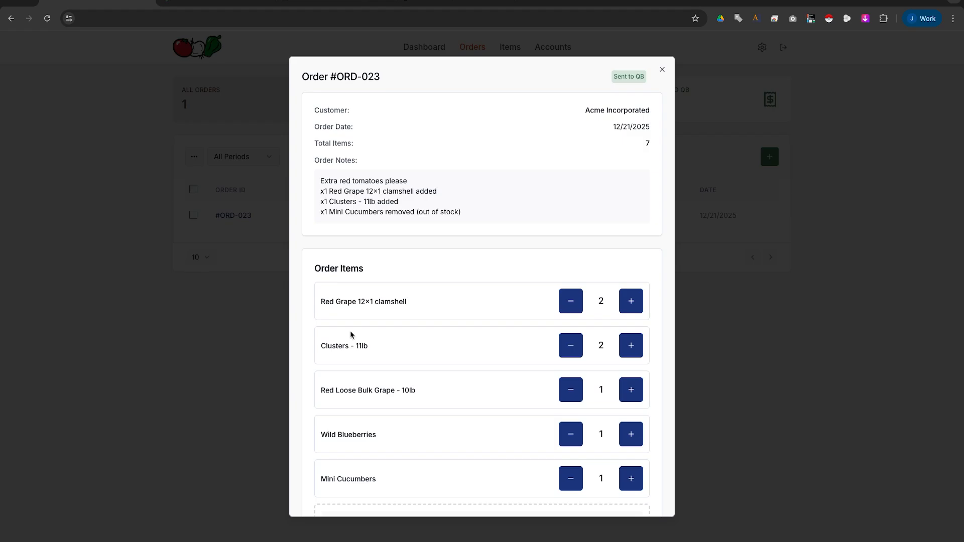
click(256, 322)
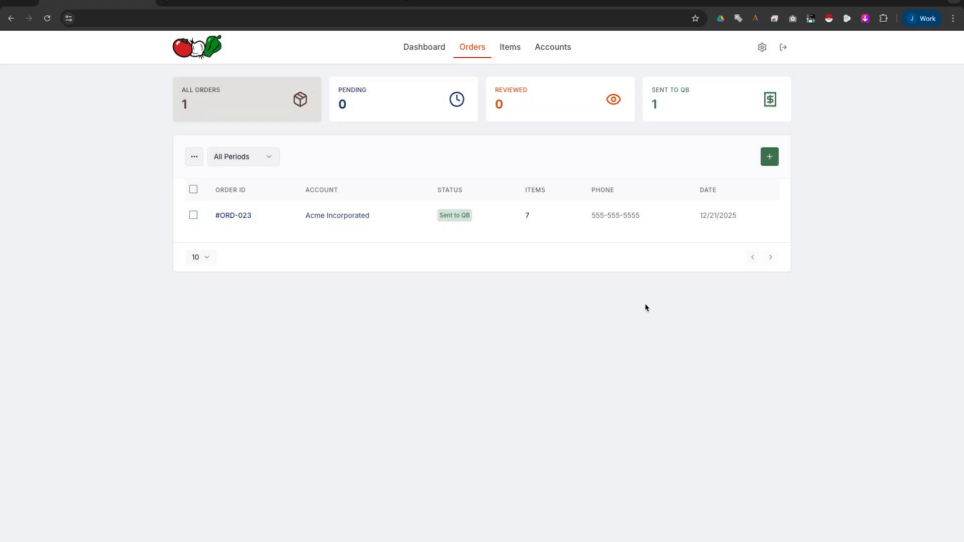
click(770, 159)
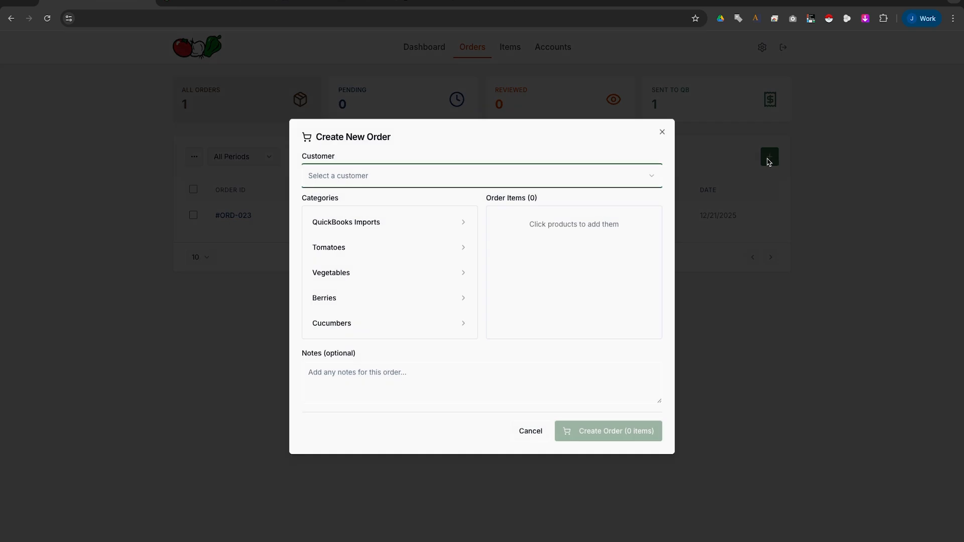
Choose Farmania Inc as the customer and add four Cocktail Loose Bulk 10lb from Tomatoes.
click(396, 182)
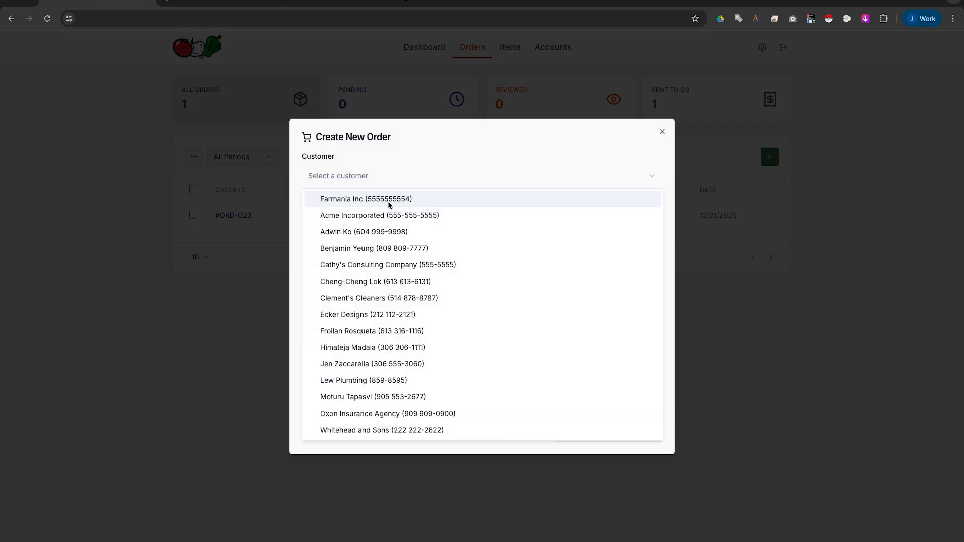
click(389, 200)
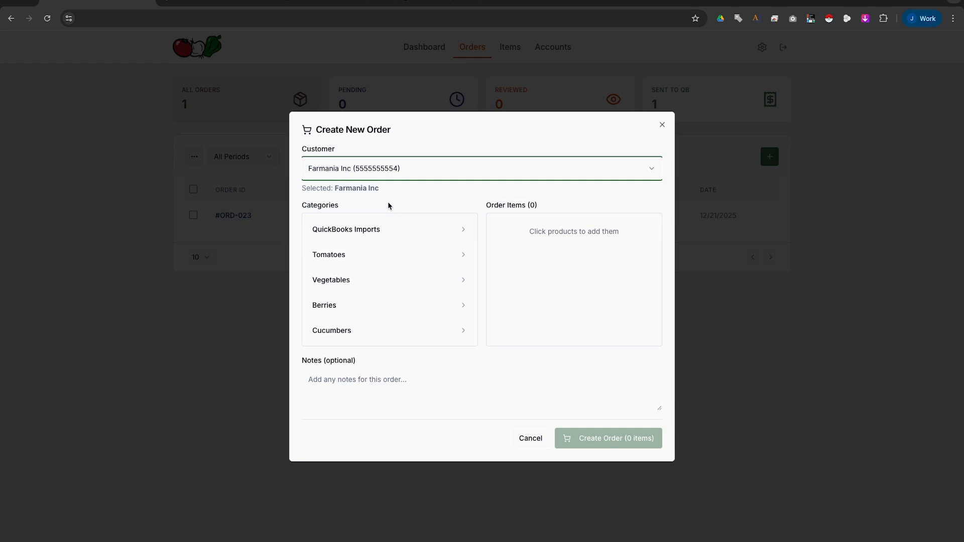
click(388, 253)
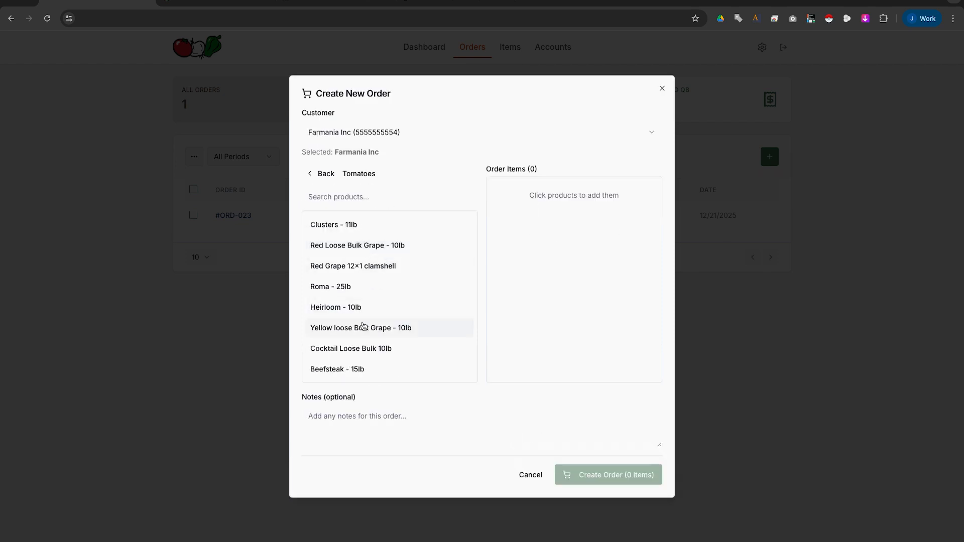
click(351, 351)
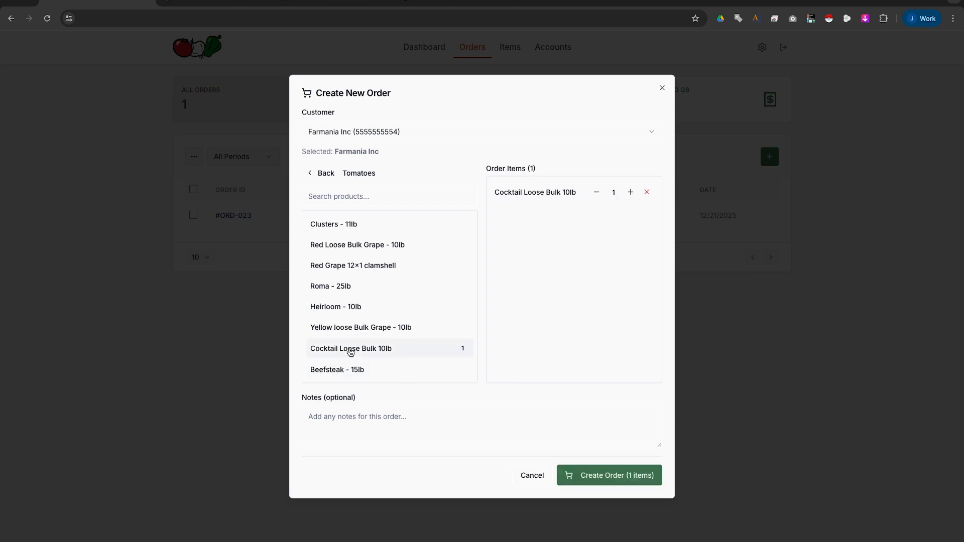
click(630, 192)
click(630, 192)
click(630, 192)
Add Wild Blueberries from Berries, write the note 'Hey :)', submit the order, then view the tablet stand page.
click(313, 179)
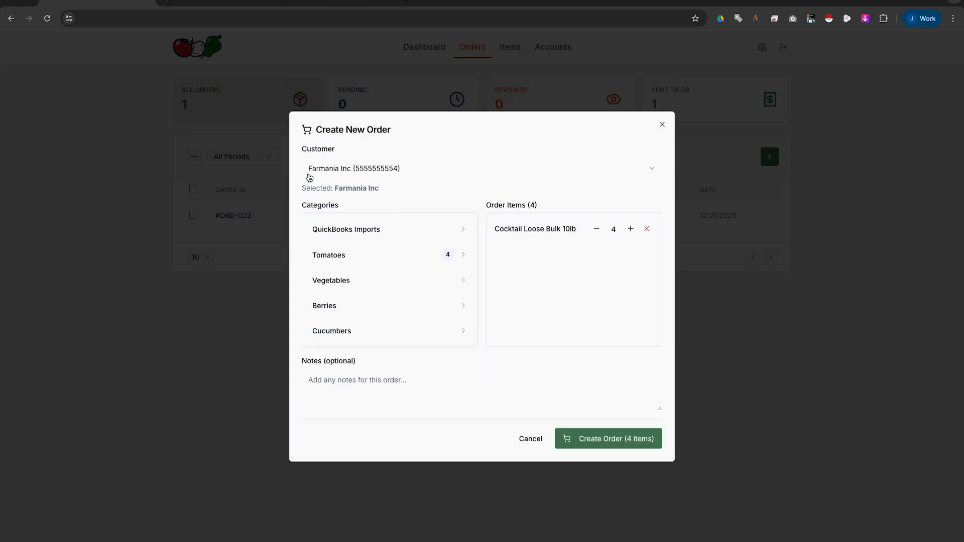
click(355, 303)
click(337, 251)
click(527, 406)
text(Hey :))
click(569, 447)
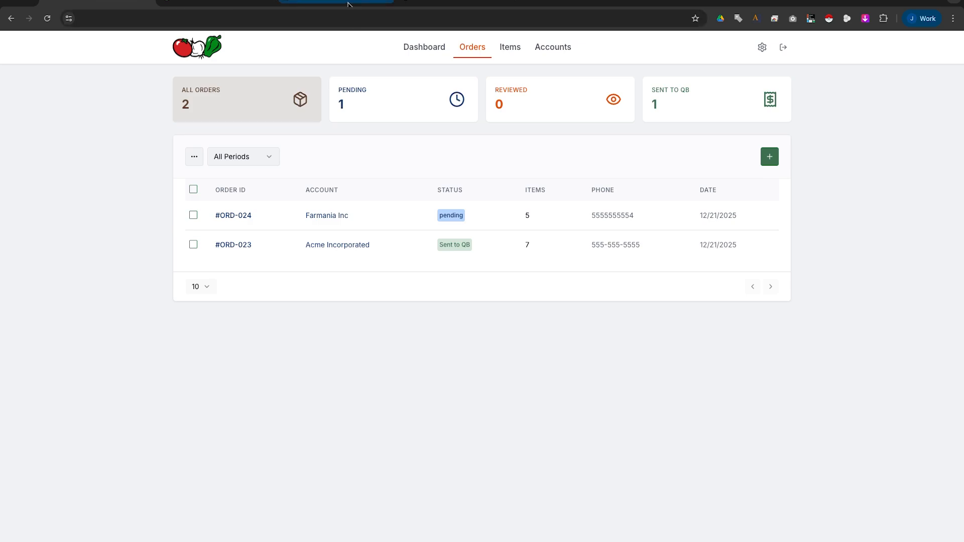
click(348, 4)
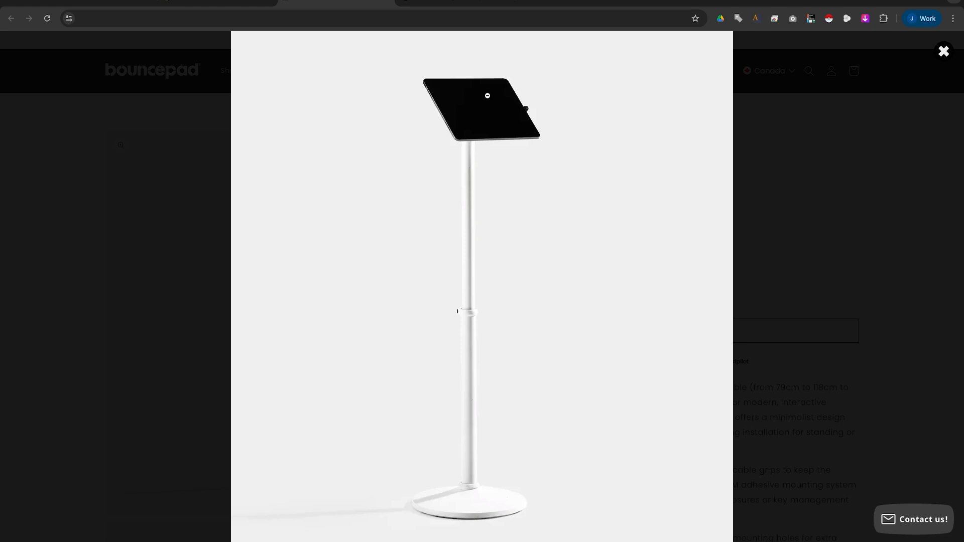
View the Scan and Order sign photo, then go back to FreshOrder.
click(438, 4)
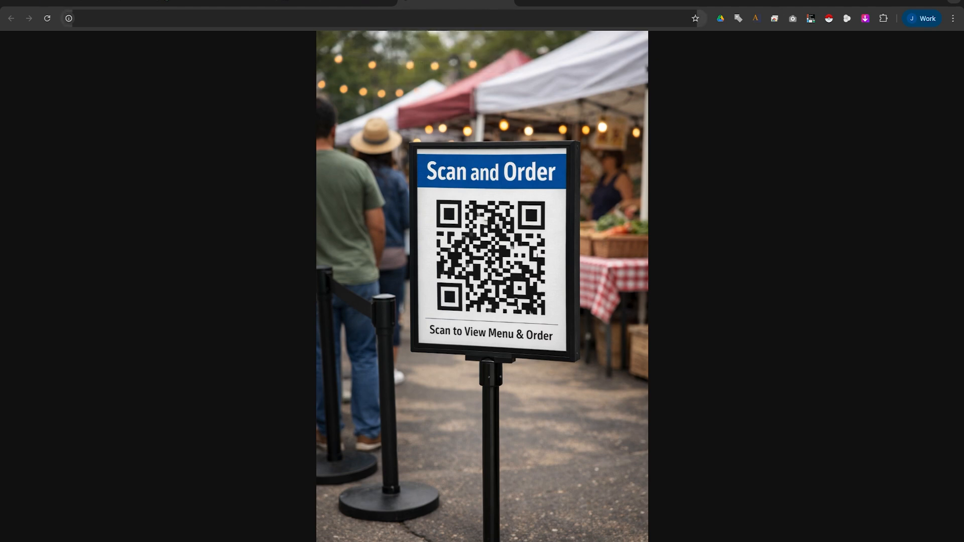
click(95, 3)
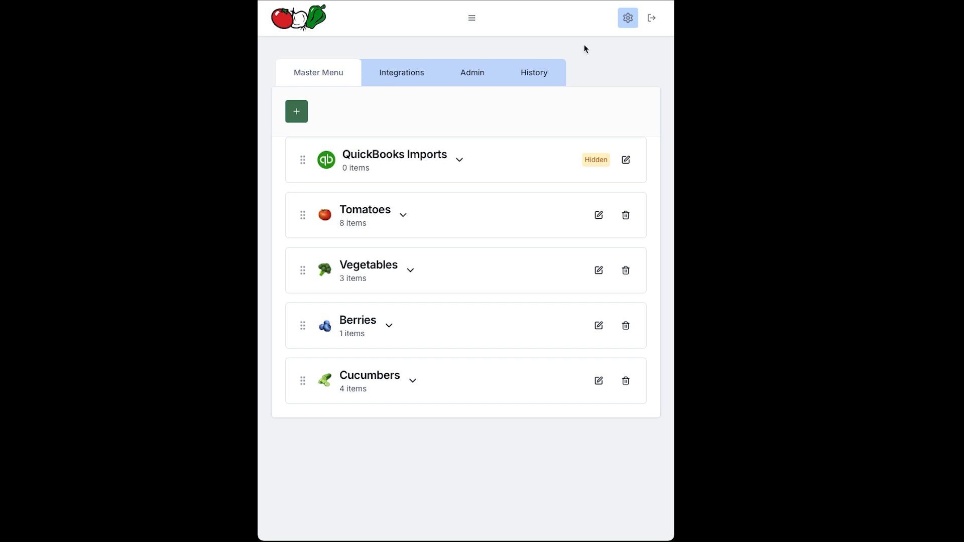
Open the Kiosk Setup Guide from the Orders page's ... actions menu.
click(472, 21)
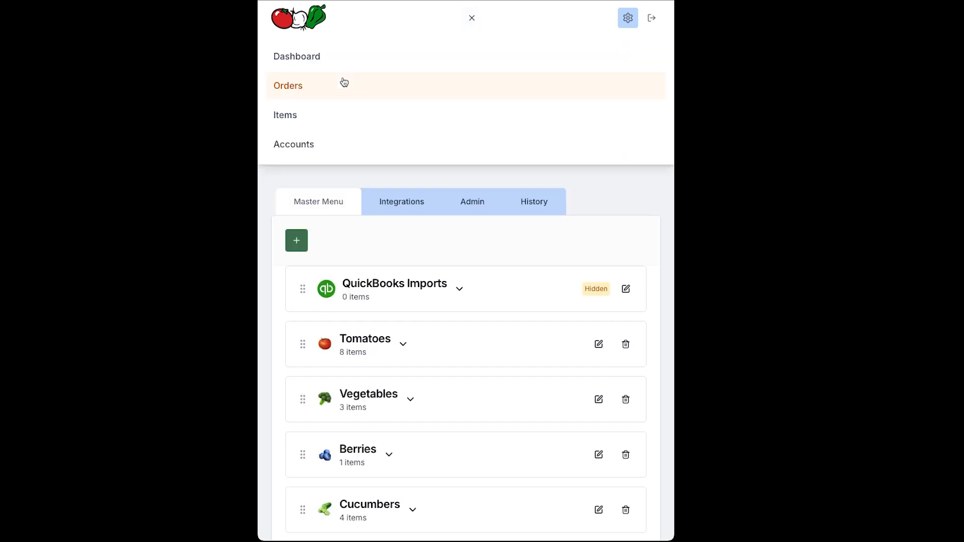
click(304, 89)
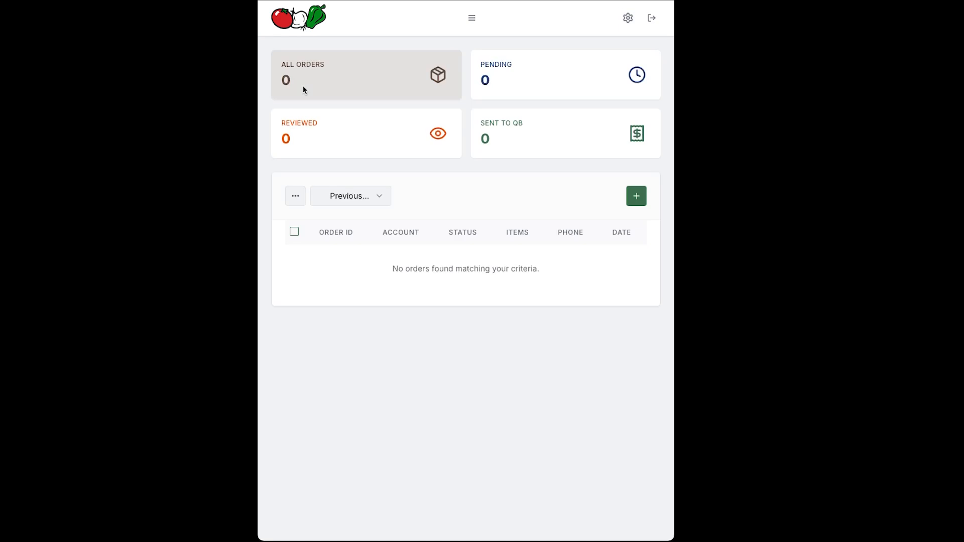
click(296, 201)
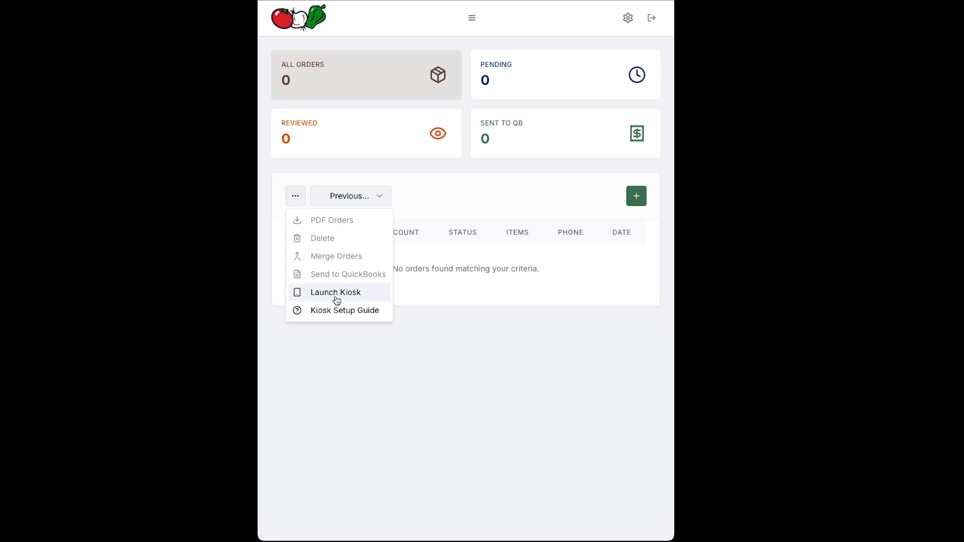
click(370, 311)
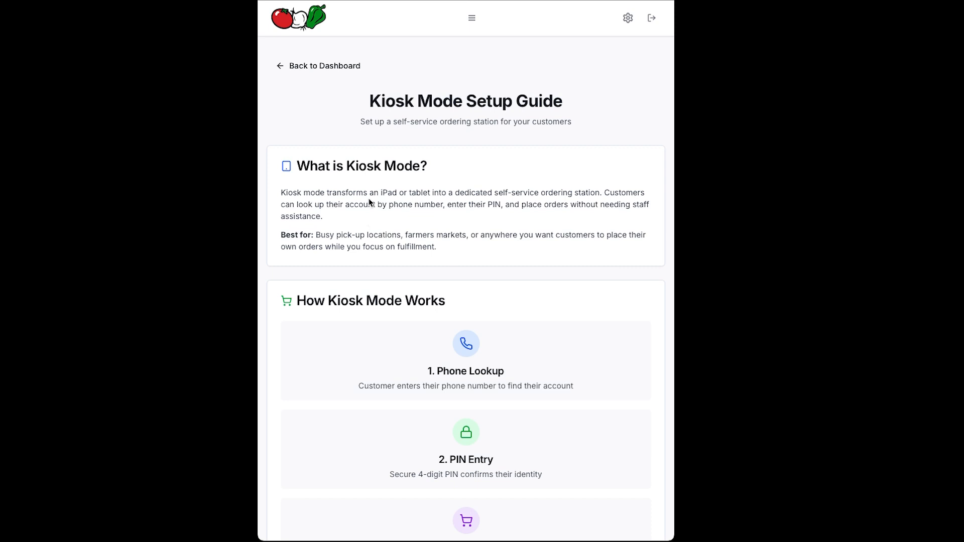
Scroll to the guide's Step 3 on Guided Access, then reopen the Orders page's actions menu.
scroll(402, 187, down, 20)
drag(352, 211, 528, 214)
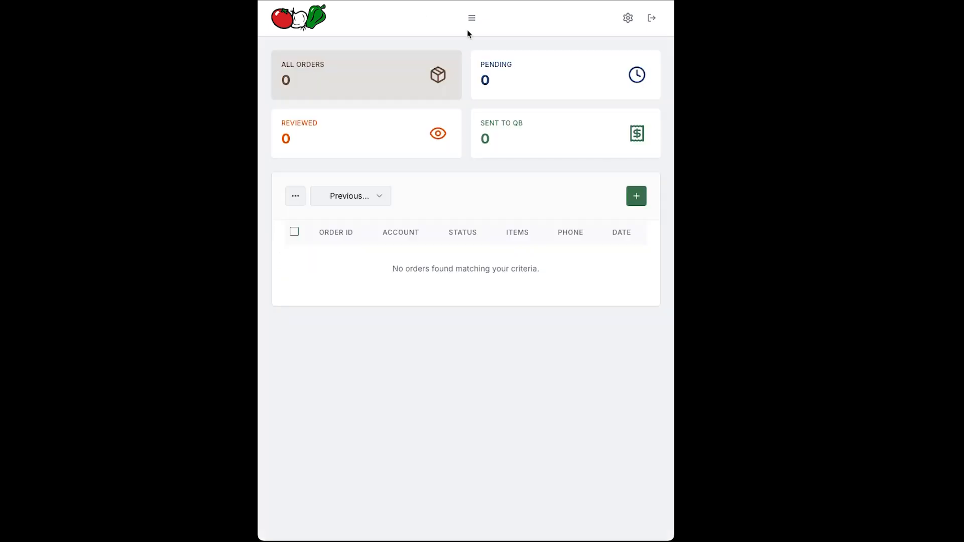
click(296, 196)
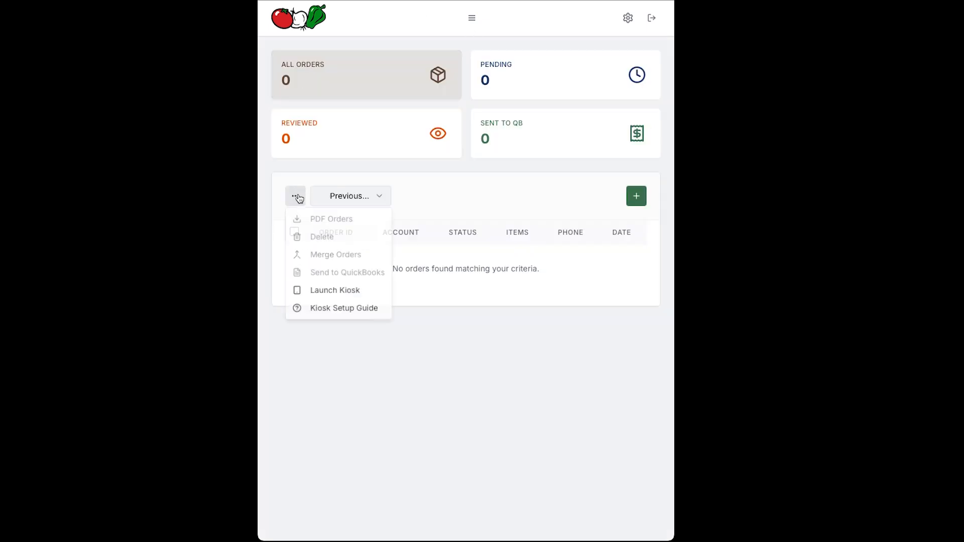
Launch the kiosk and look up the account by the customer's phone number.
click(340, 294)
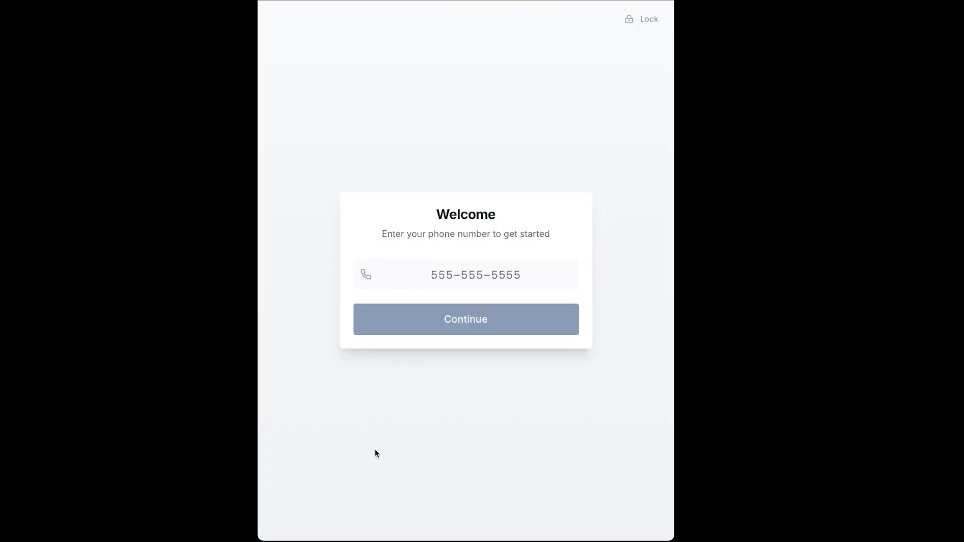
click(456, 274)
text(555-555)
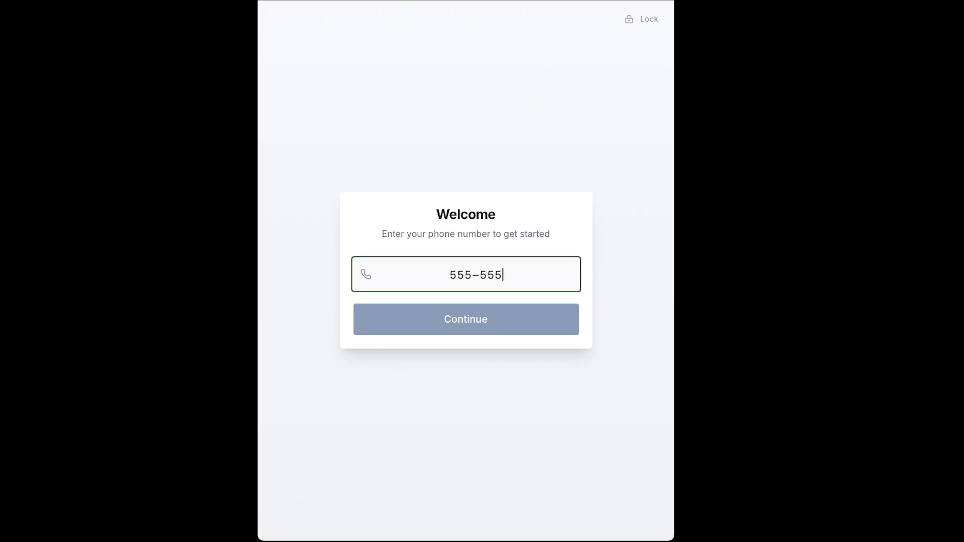
text(-5554)
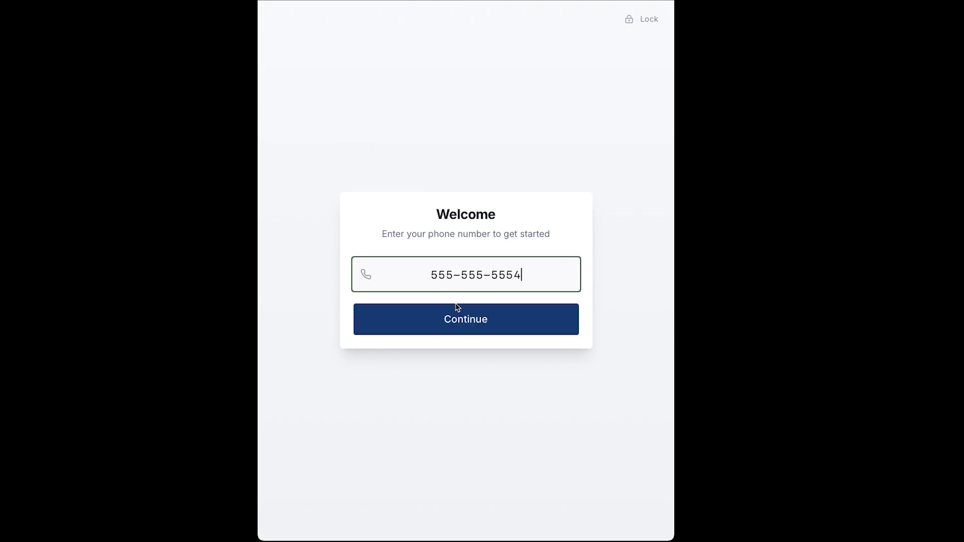
click(463, 323)
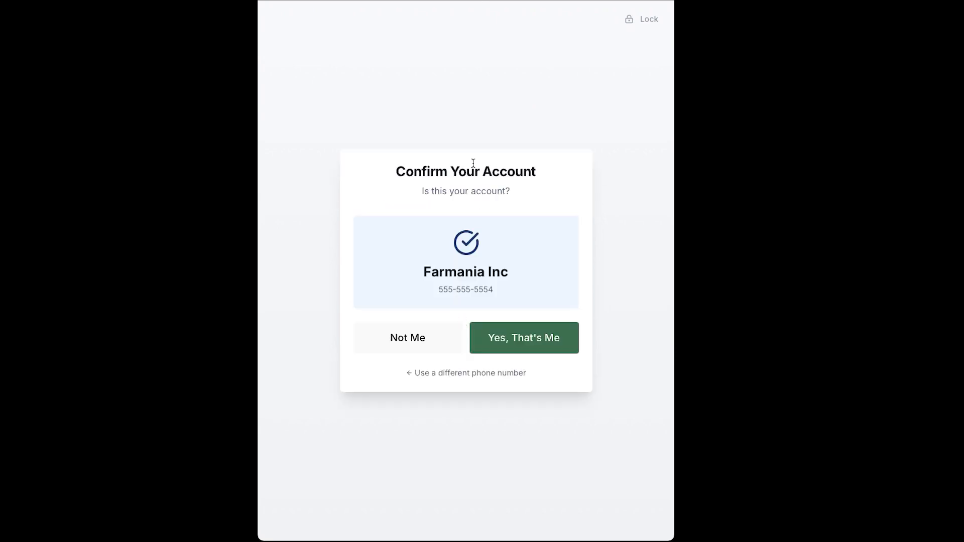
Confirm the Farmania Inc account, then start over and delete the phone number's last digit.
drag(432, 272, 510, 273)
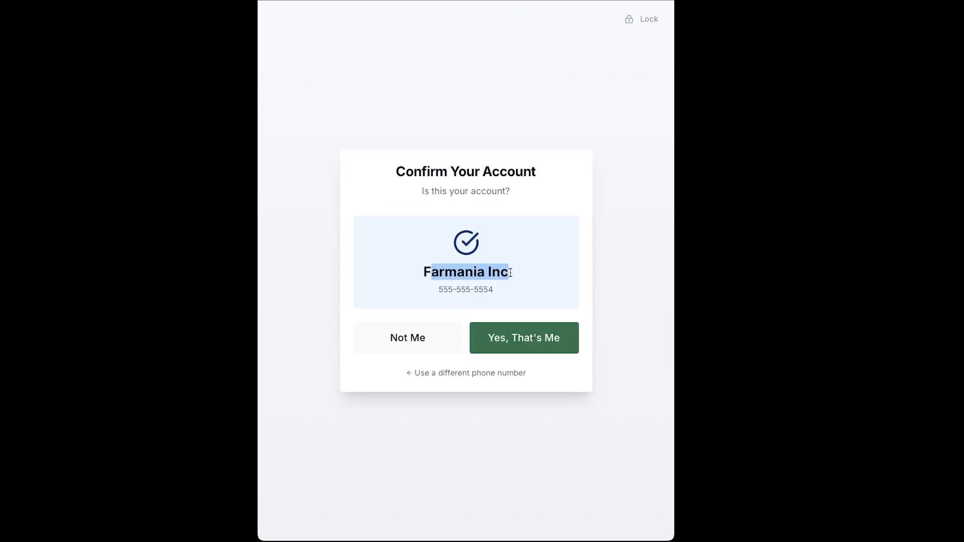
click(510, 274)
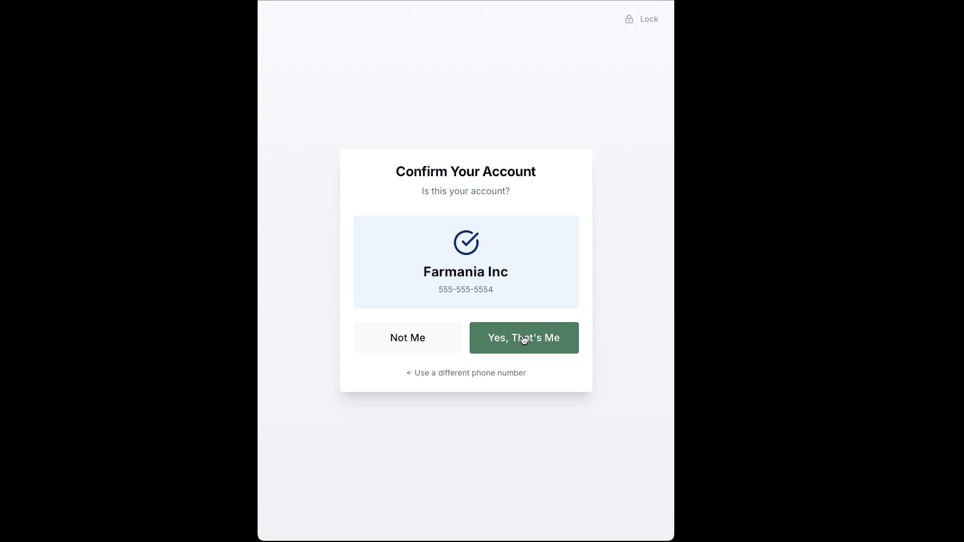
click(524, 340)
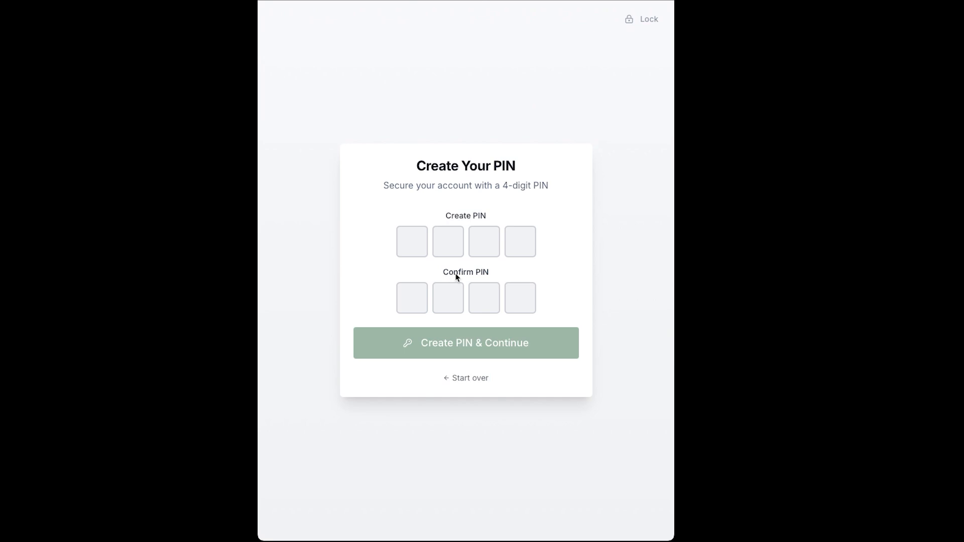
click(473, 379)
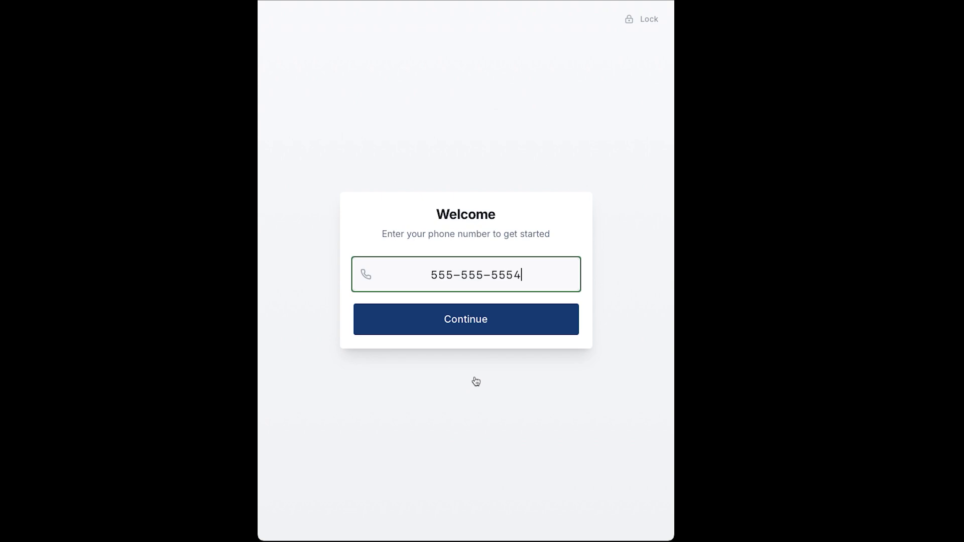
key(BackSpace)
Look up the new phone number and create a customer account named 'Paul's Potatoes'.
click(454, 328)
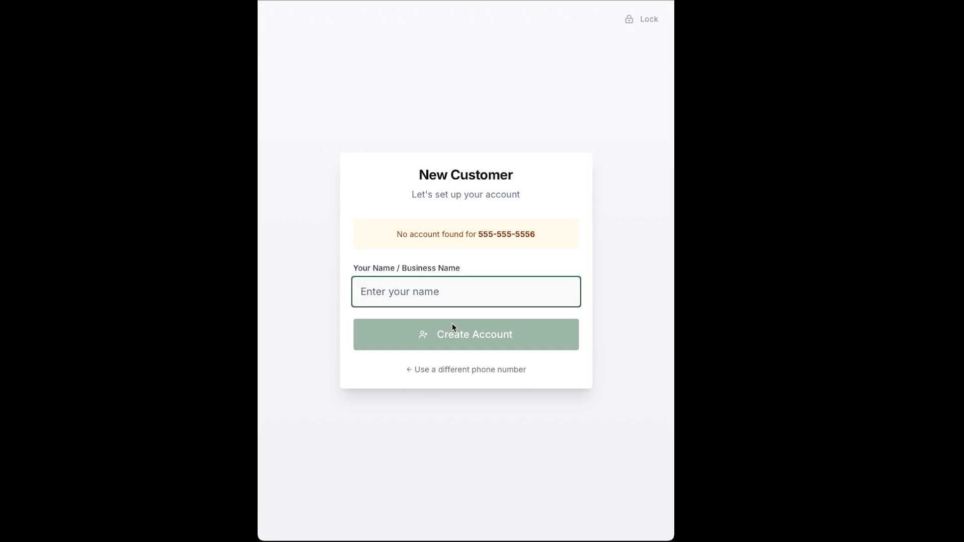
text(Paul's Potatoes)
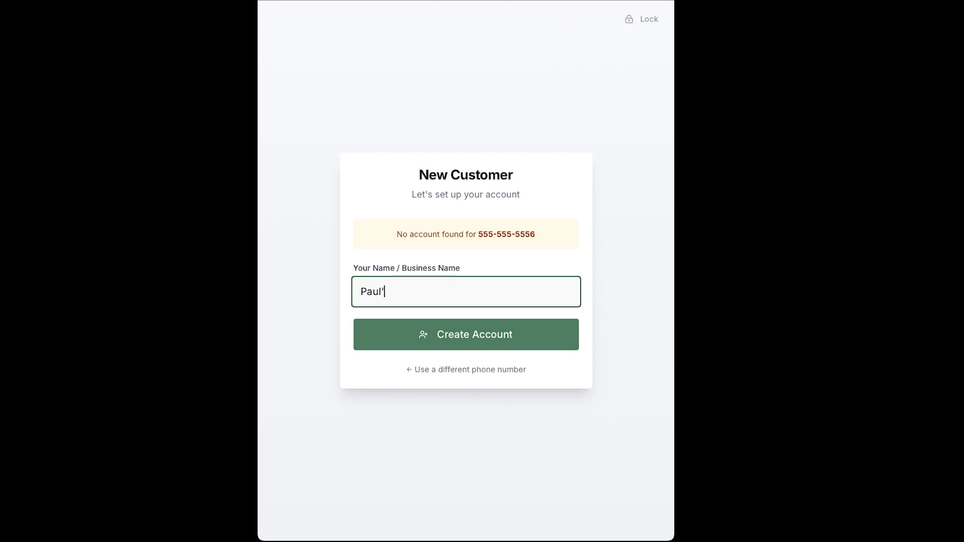
click(494, 337)
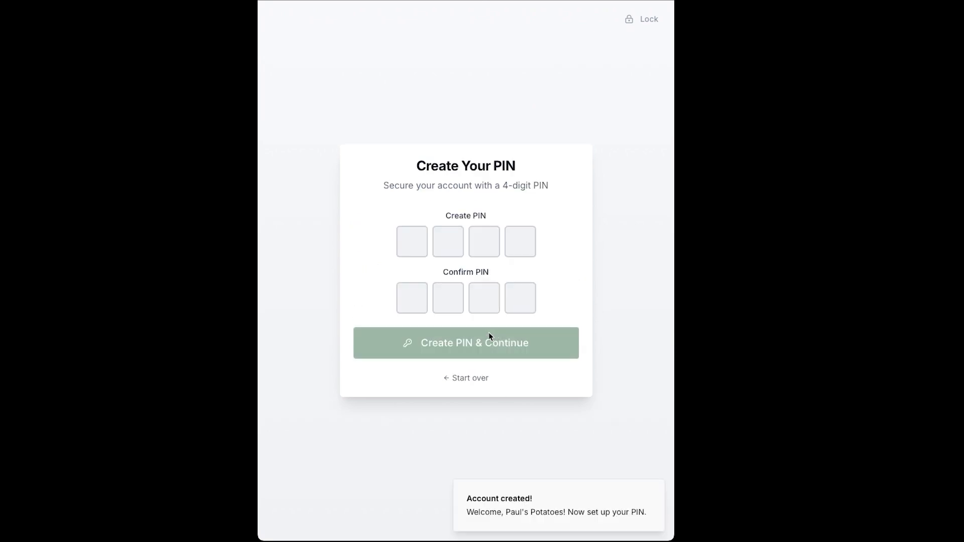
Enter and confirm a 4-digit PIN, then continue to the ordering page.
text(1234)
key(Tab)
text(1234)
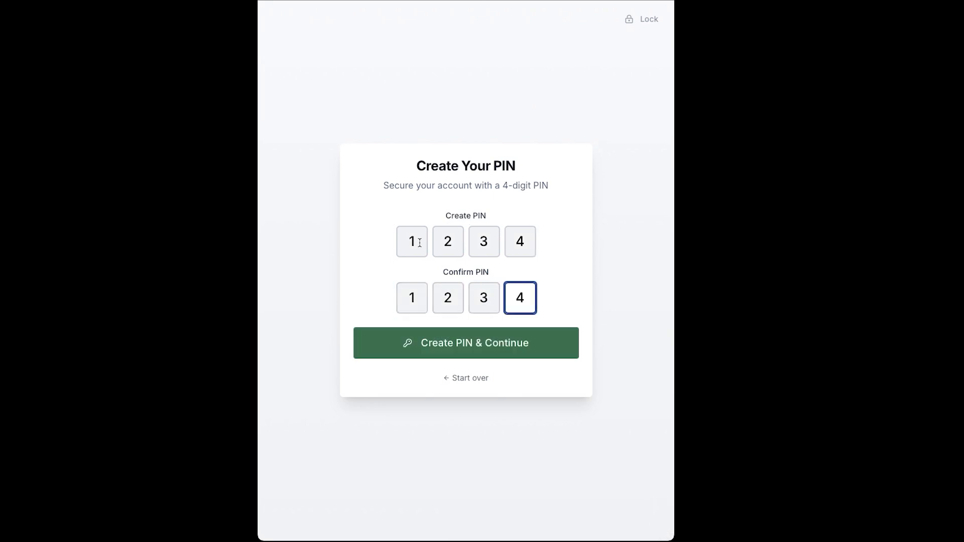
click(450, 343)
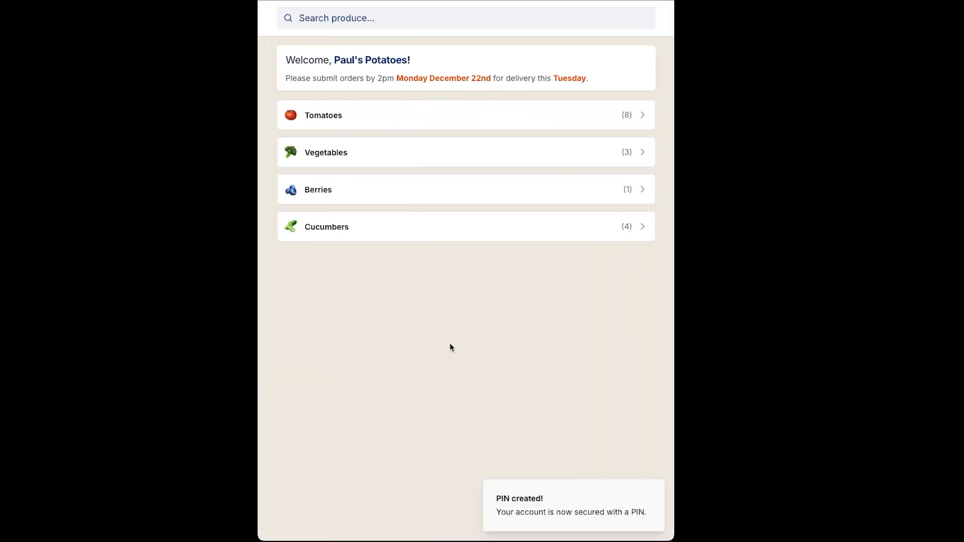
Browse the Vegetables and Tomatoes lists, returning to the produce categories each time.
click(455, 157)
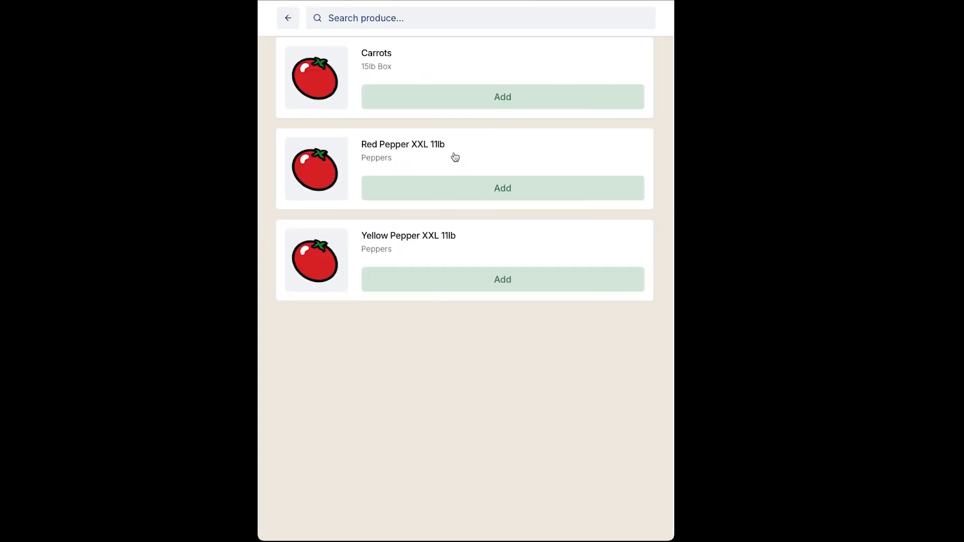
click(288, 19)
click(400, 111)
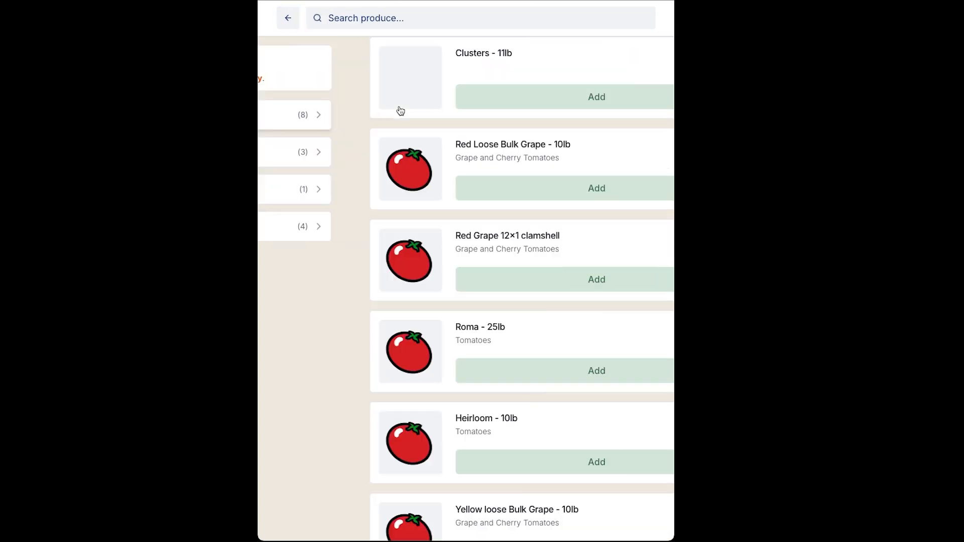
click(290, 22)
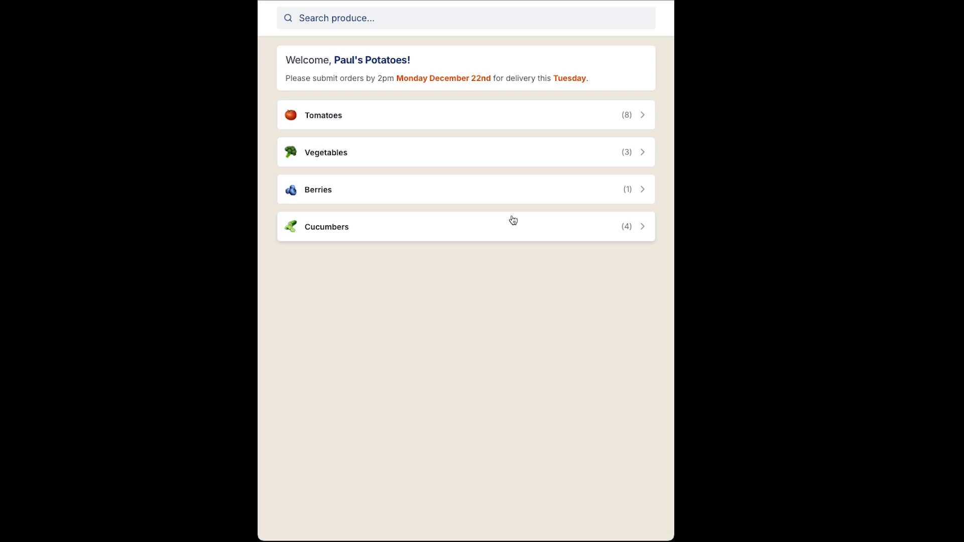
Add four Red Grape 12×1 clamshells from Tomatoes, review the order and submit it.
click(506, 125)
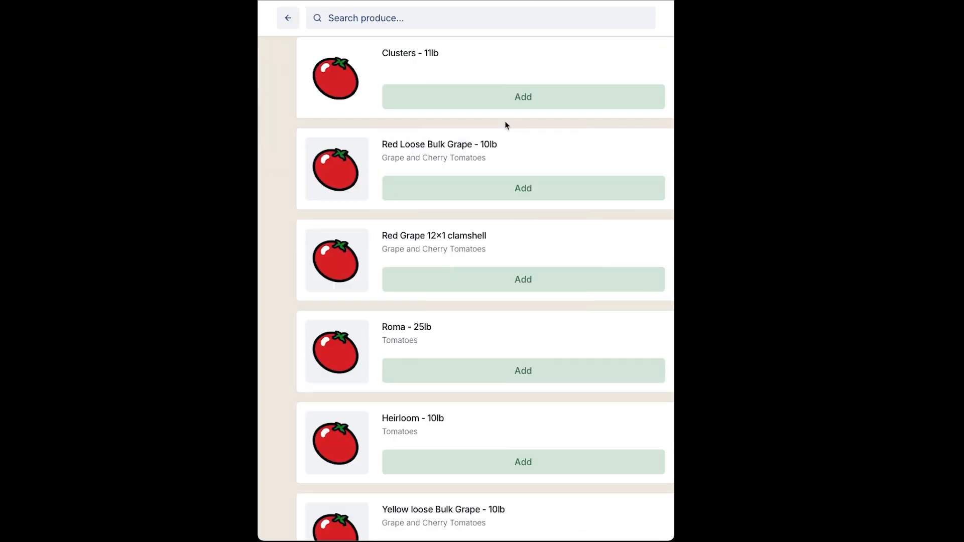
click(512, 277)
click(568, 278)
click(568, 279)
click(568, 278)
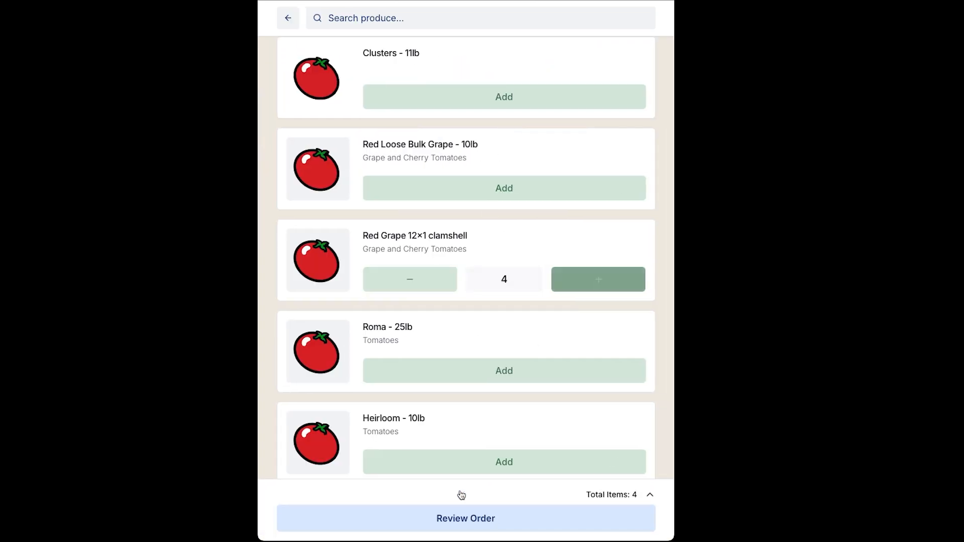
click(458, 523)
scroll(442, 452, down, 1)
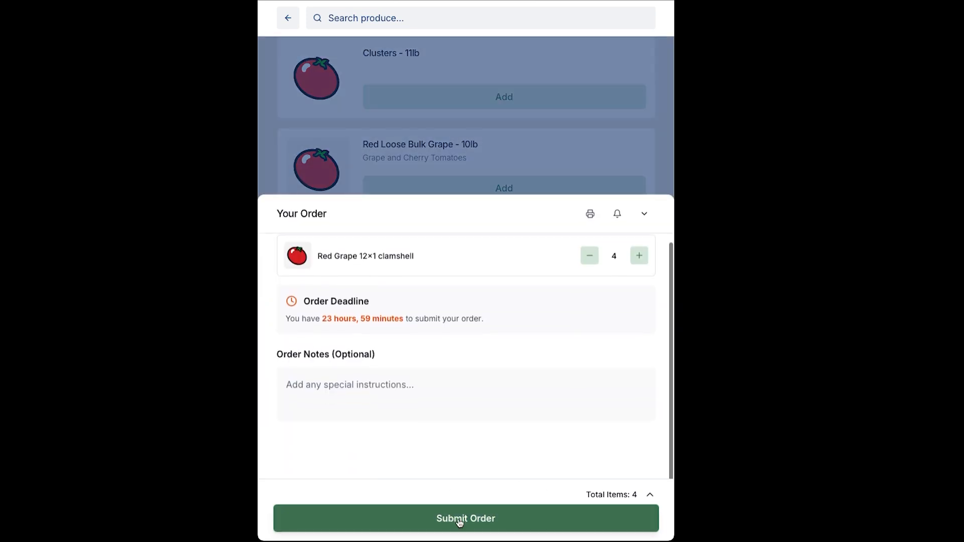
click(457, 519)
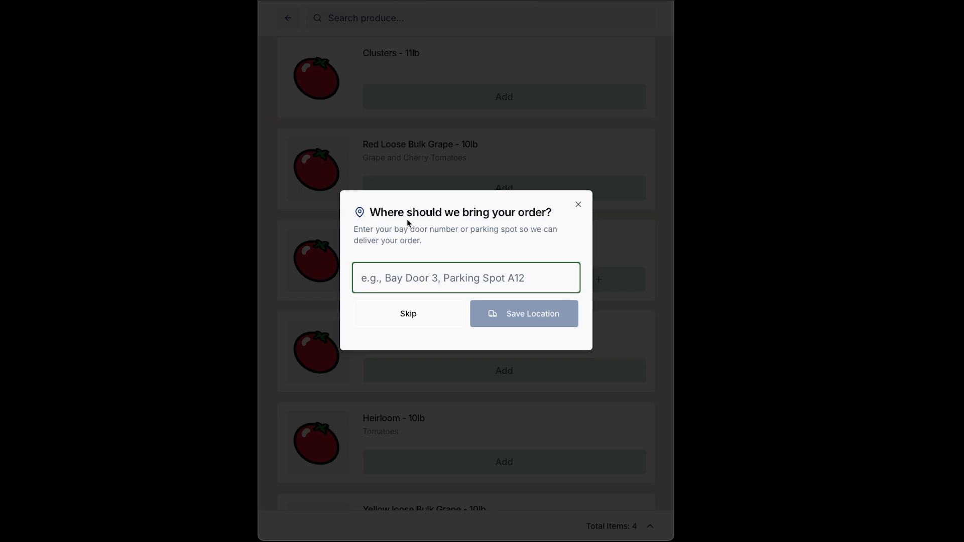
Enter Bay 7 as the delivery location and save it.
drag(428, 245, 339, 228)
click(408, 270)
text(Bay )
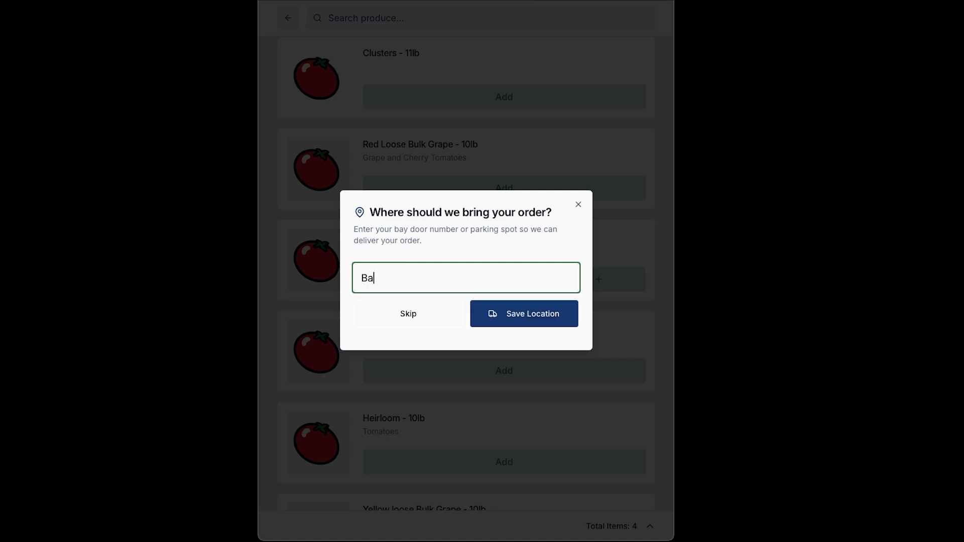
text(7)
click(528, 316)
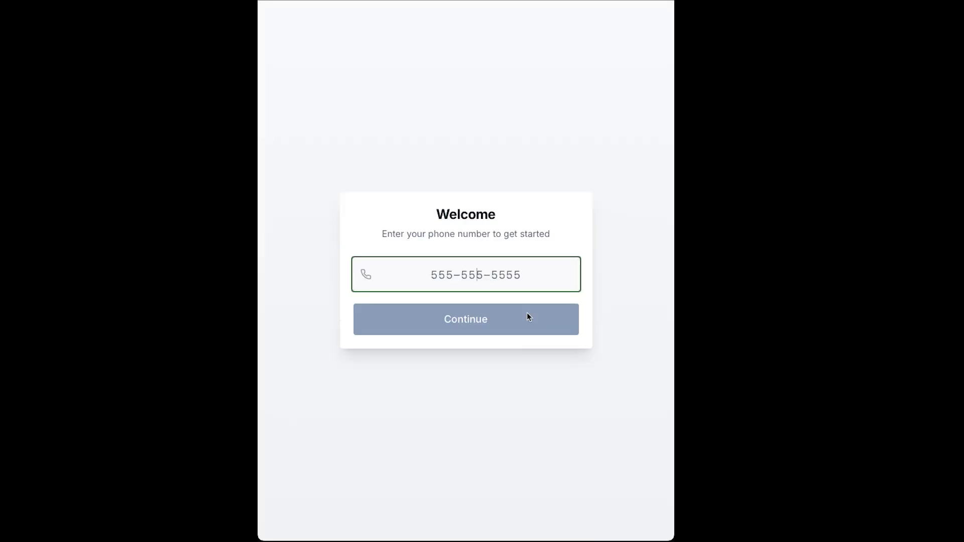
Select and deselect the newest and second order rows on the Orders dashboard.
click(472, 385)
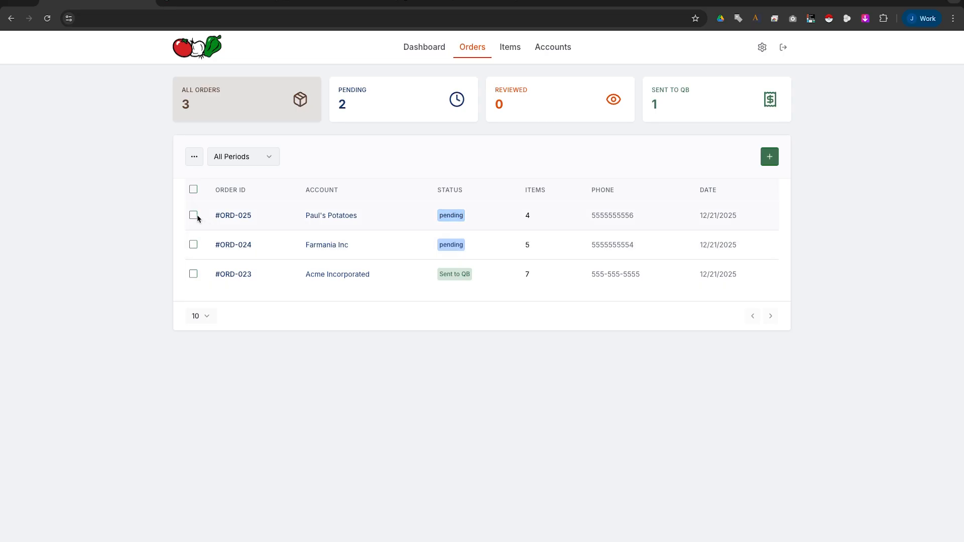
click(194, 216)
click(194, 215)
click(193, 216)
click(194, 245)
click(194, 216)
click(194, 245)
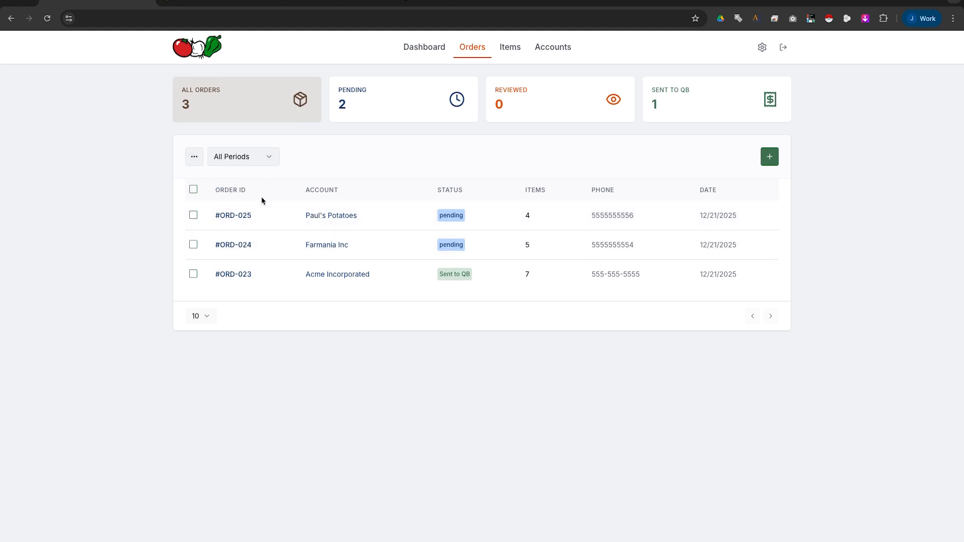
Mark order #ORD-025 as reviewed, then partly re-enter the kiosk phone number.
click(457, 215)
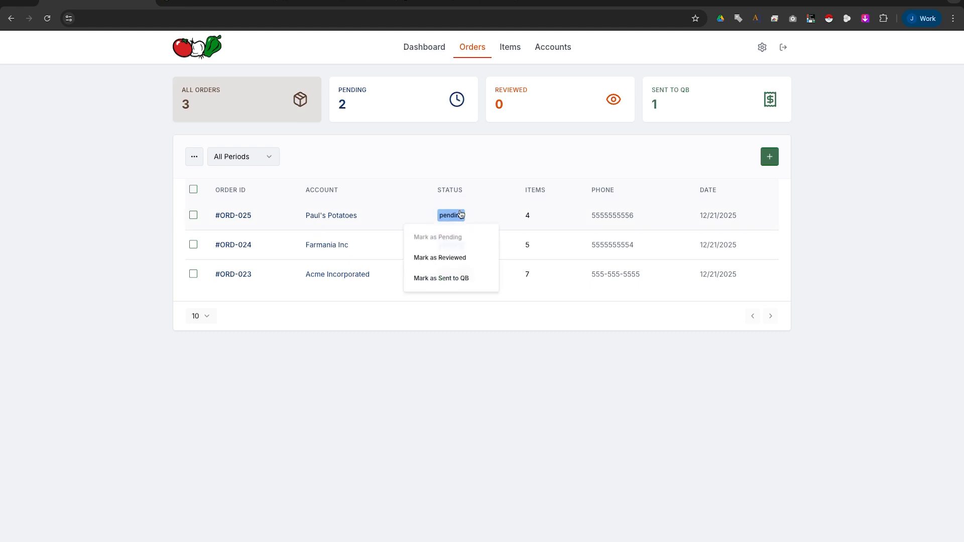
click(455, 258)
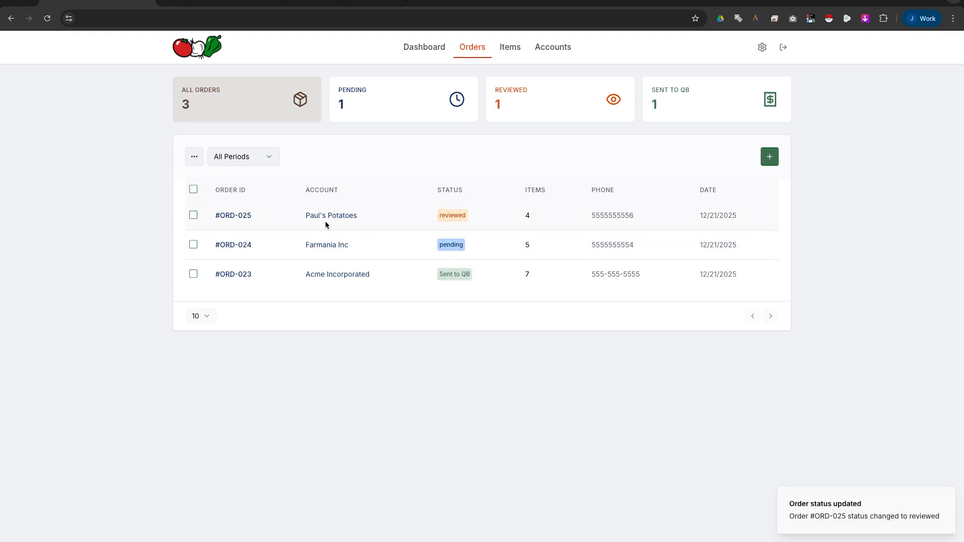
double_click(611, 216)
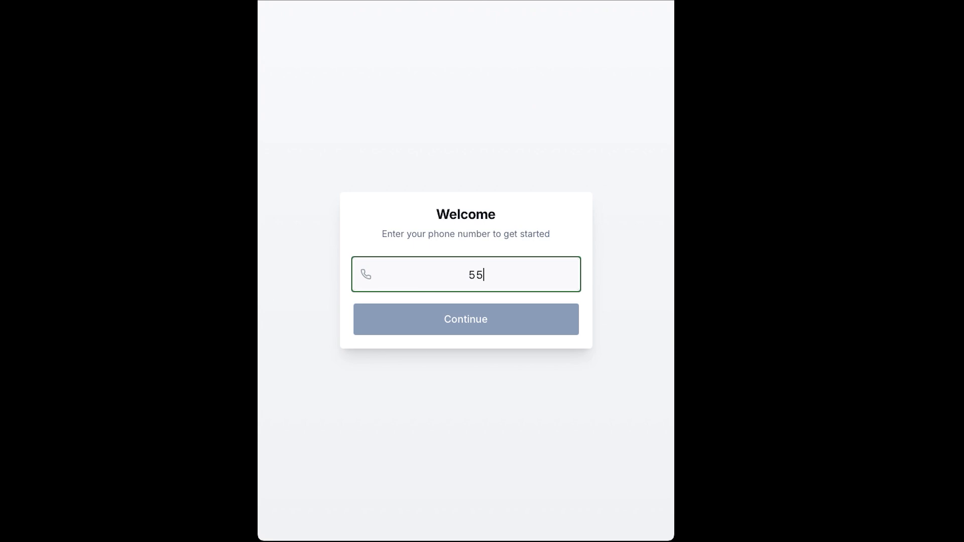
text(5-555-5555)
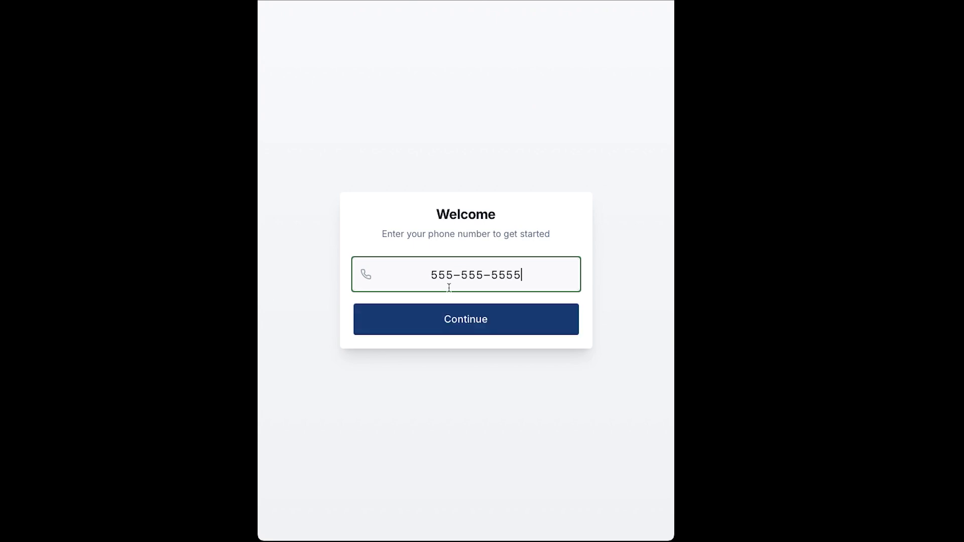
Sign in as Acme Incorporated, confirming the account and entering its PIN.
click(450, 317)
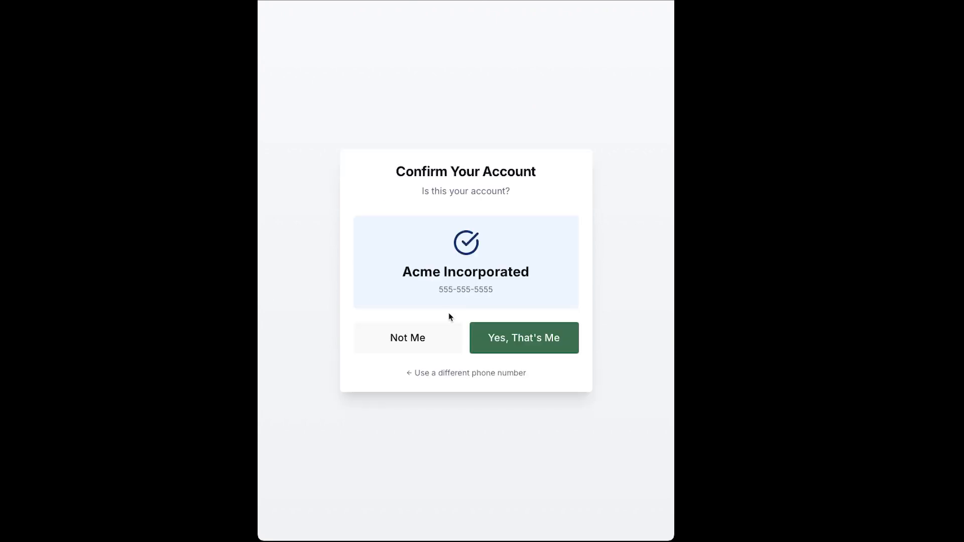
click(504, 337)
text(1234)
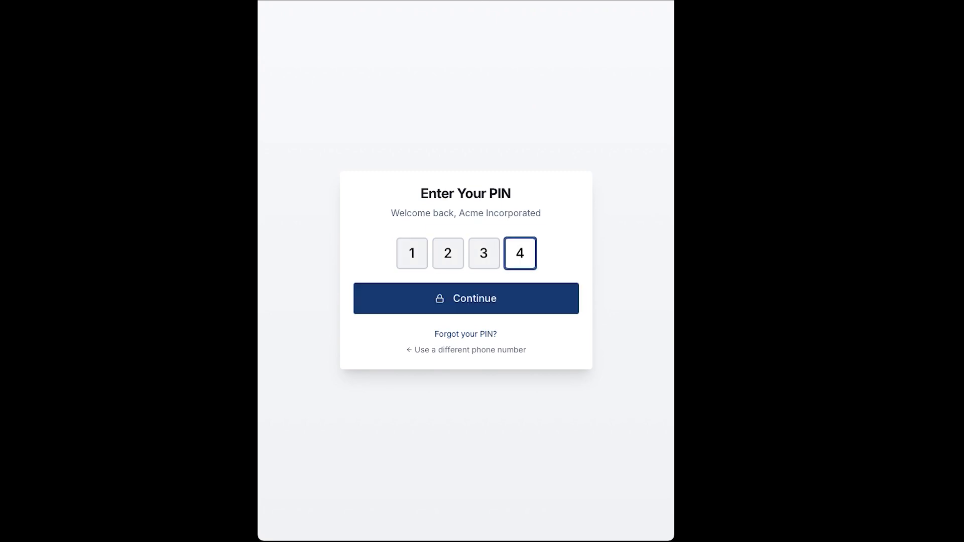
click(522, 311)
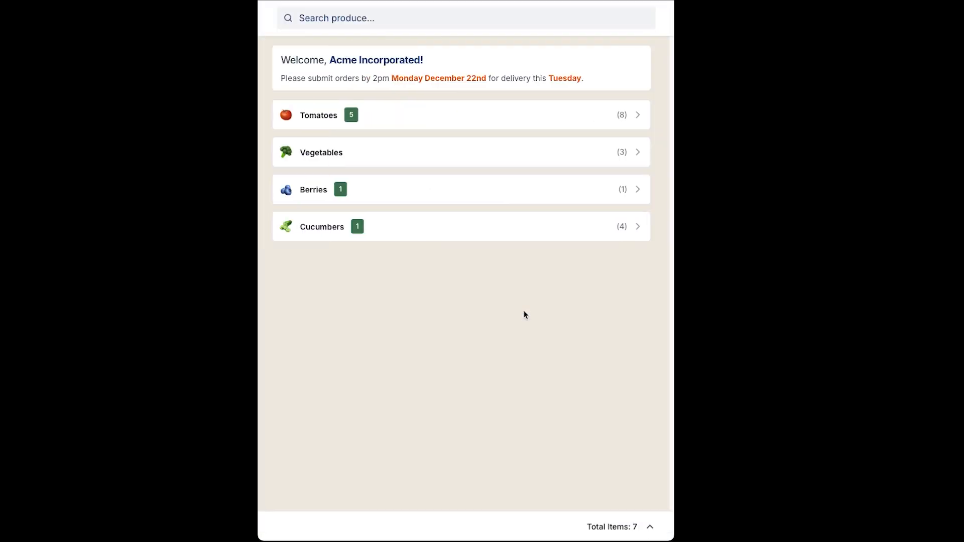
Add Medium Cucumbers to order #23 and submit the update, skipping the delivery location.
click(454, 230)
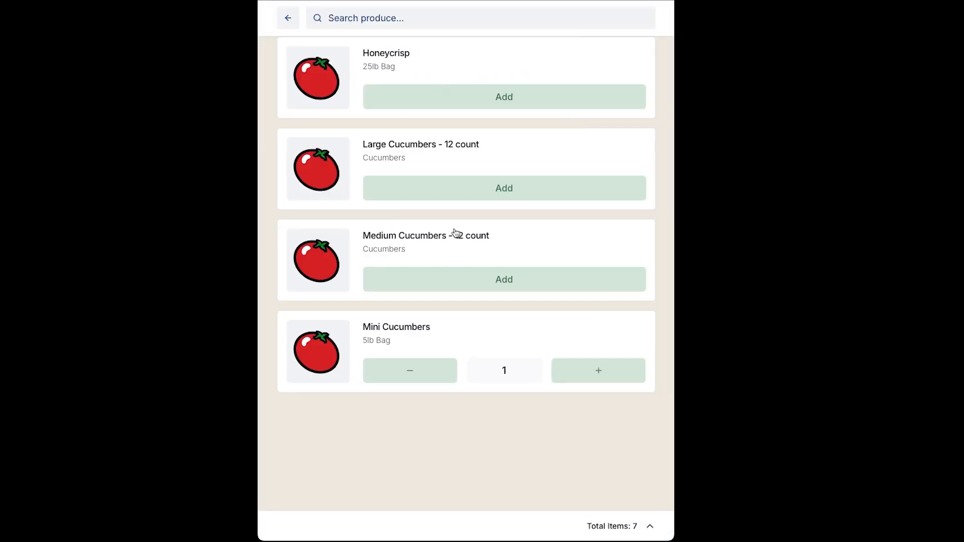
click(469, 279)
click(501, 524)
scroll(484, 478, down, 5)
click(457, 523)
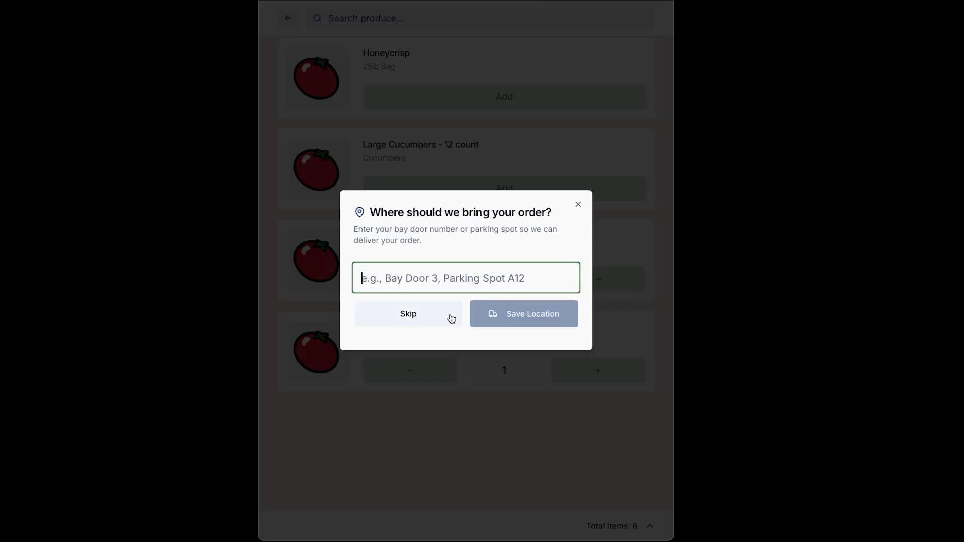
click(451, 319)
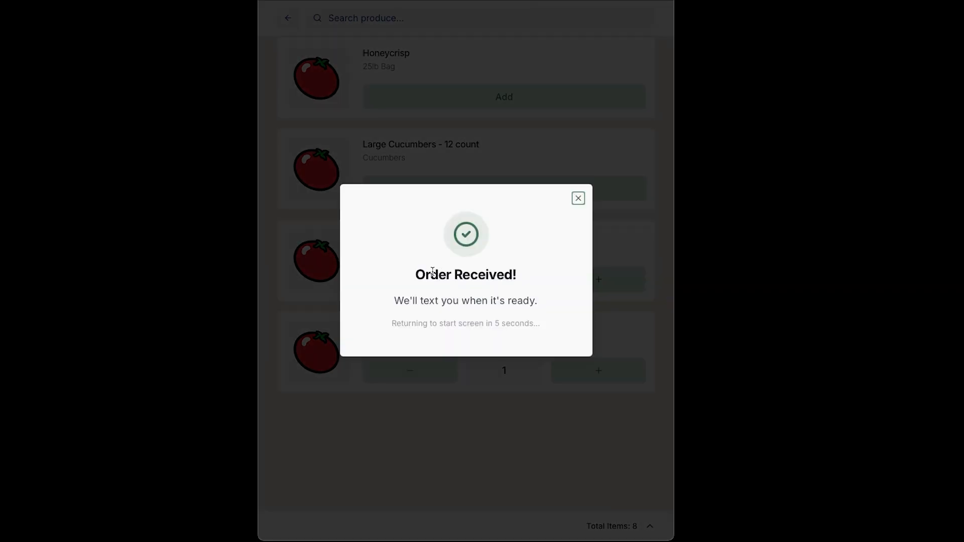
drag(405, 303, 540, 302)
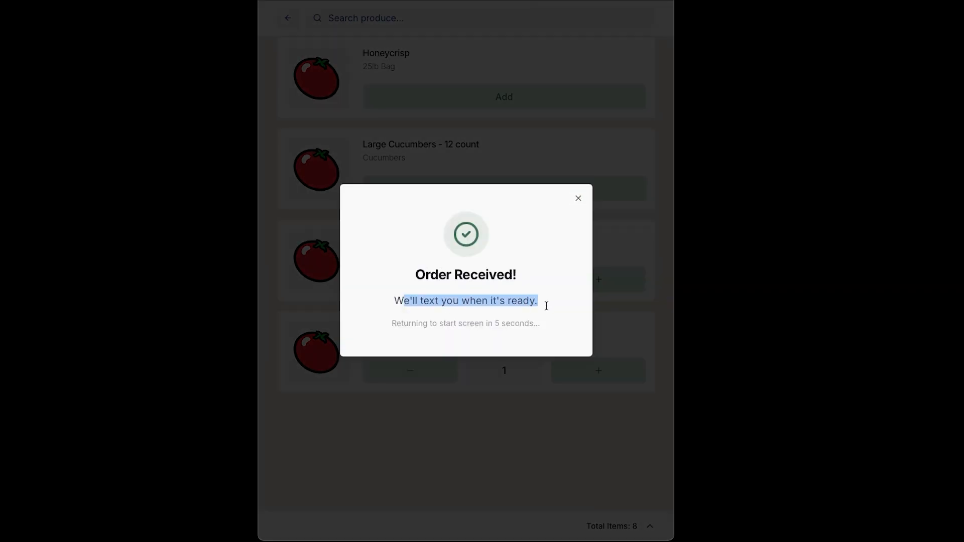